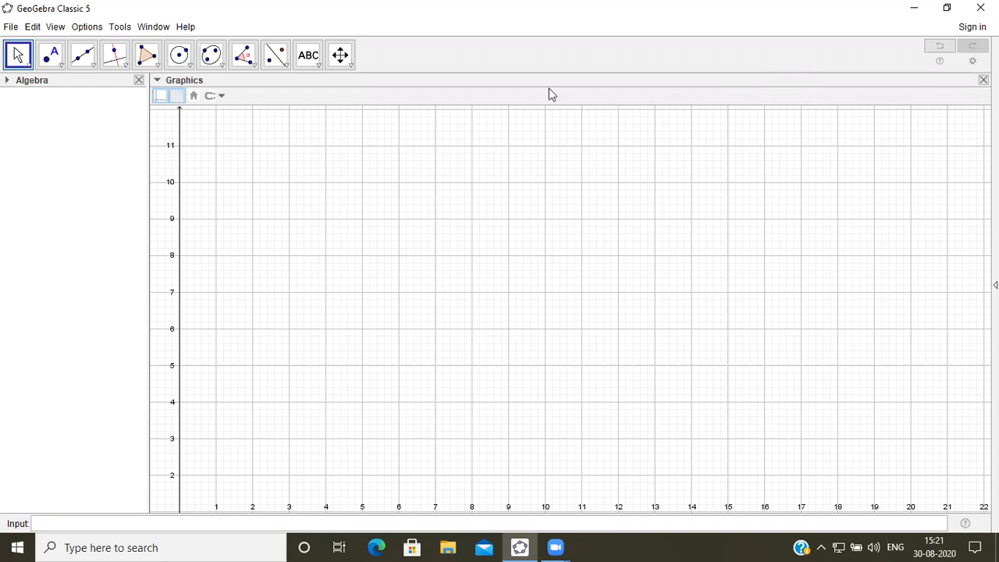
Add the text "Interior angles" to the graphics view at about (5, 10)
click(316, 64)
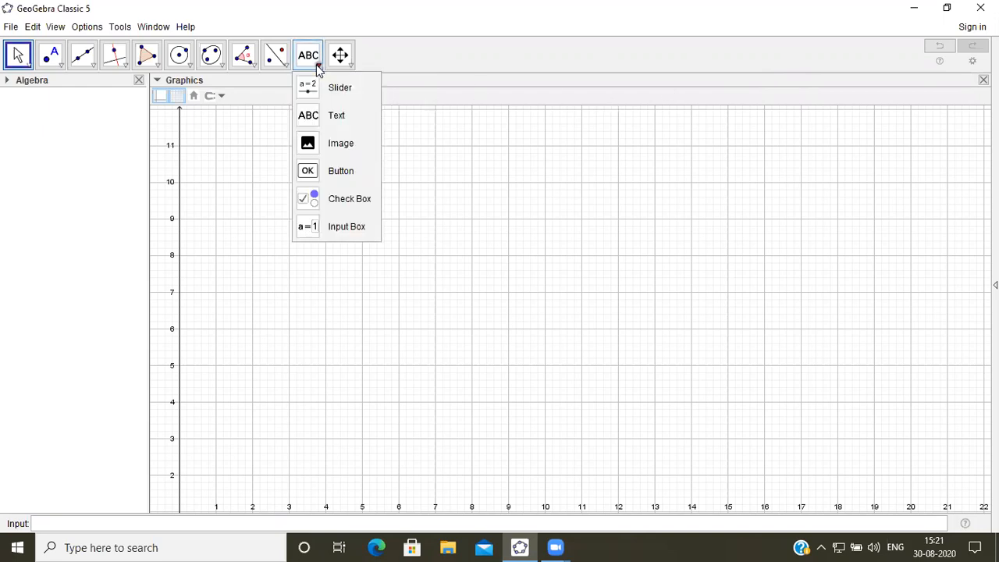
click(330, 117)
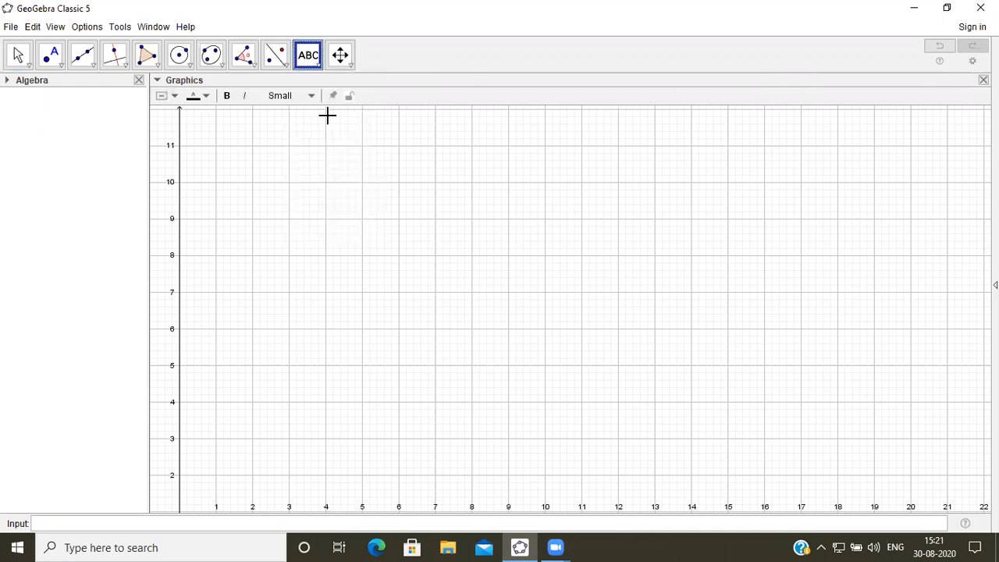
click(362, 182)
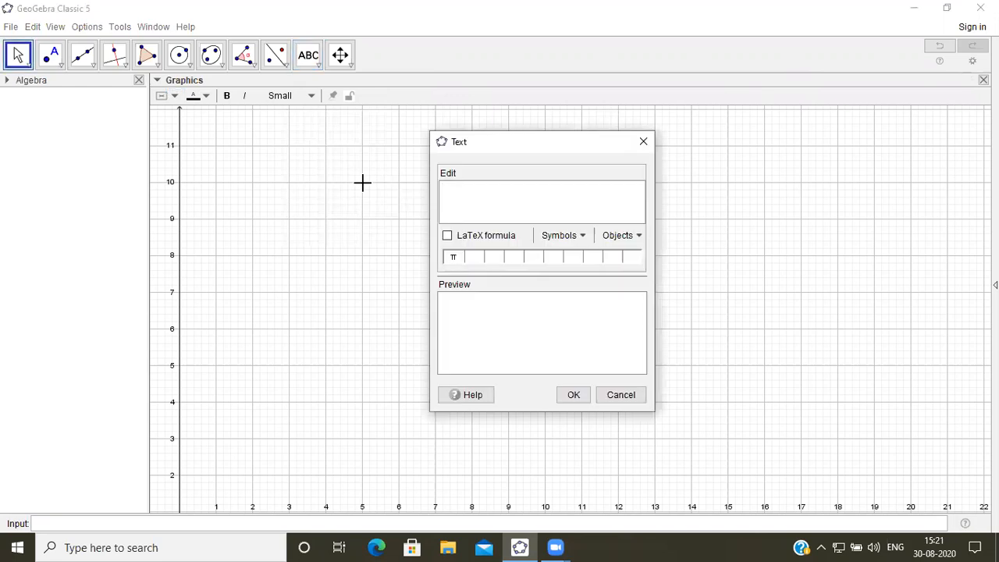
text(Interior angles)
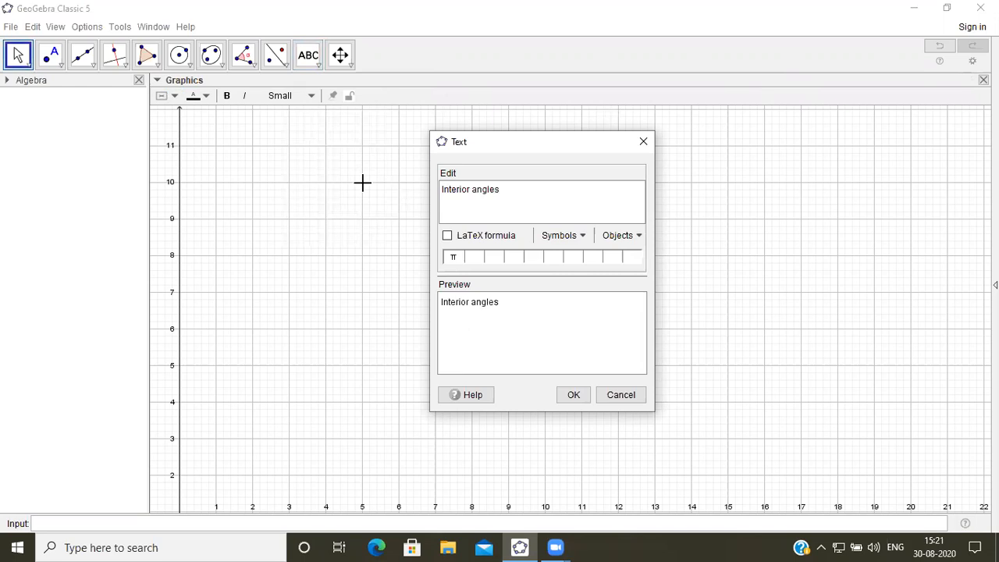
click(576, 396)
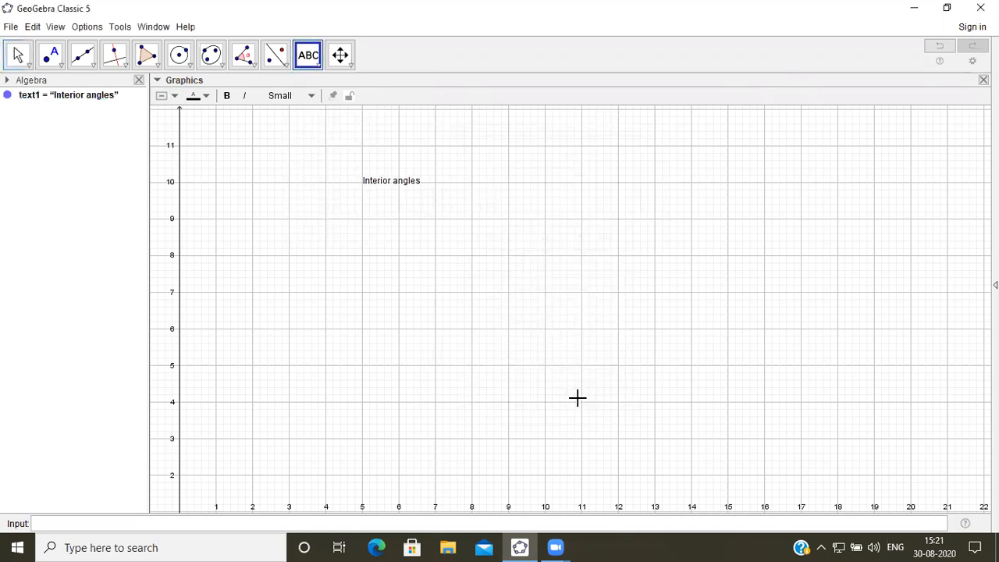
Format the "Interior angles" text as bold and Large, and hide it from the graphics view
click(17, 55)
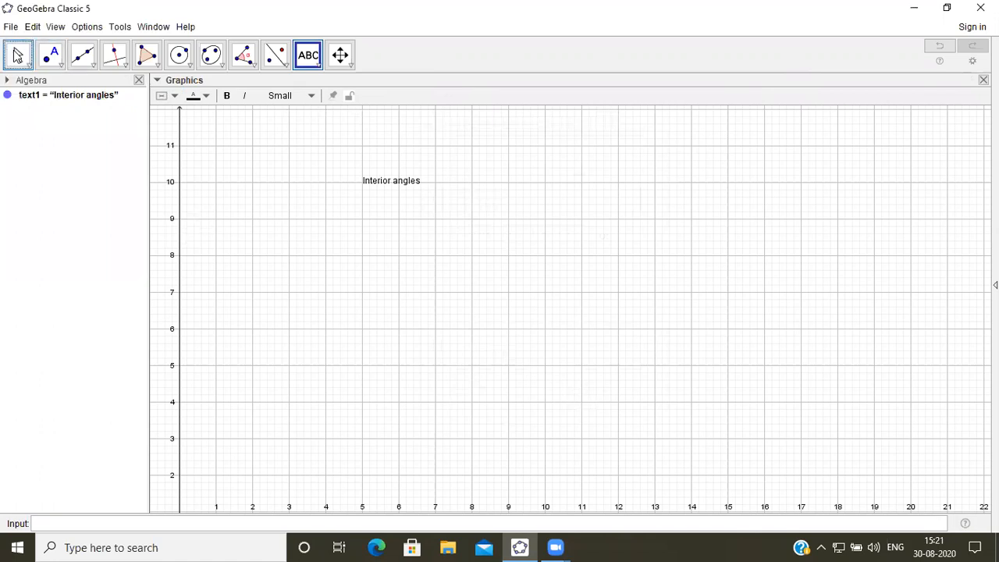
click(387, 184)
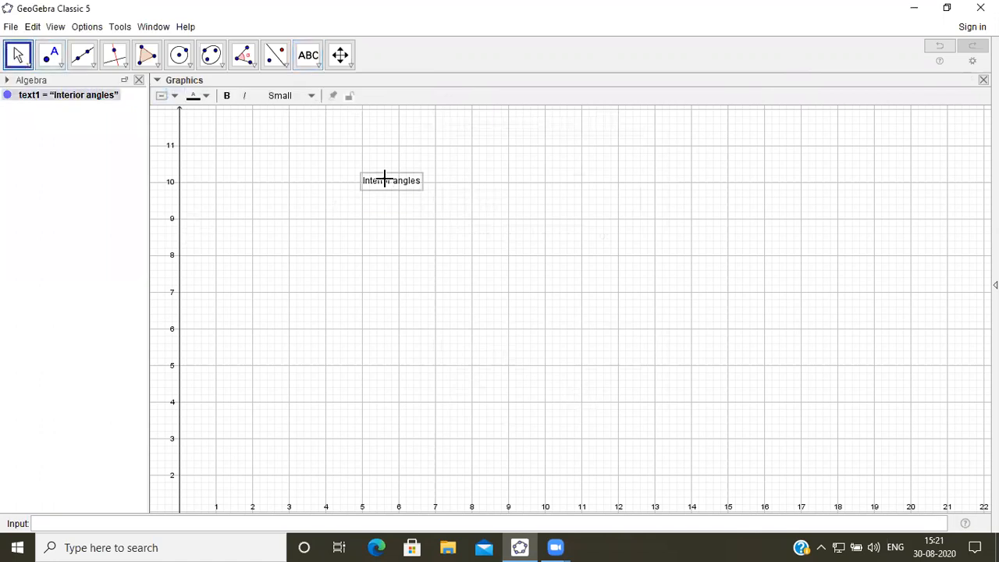
click(226, 96)
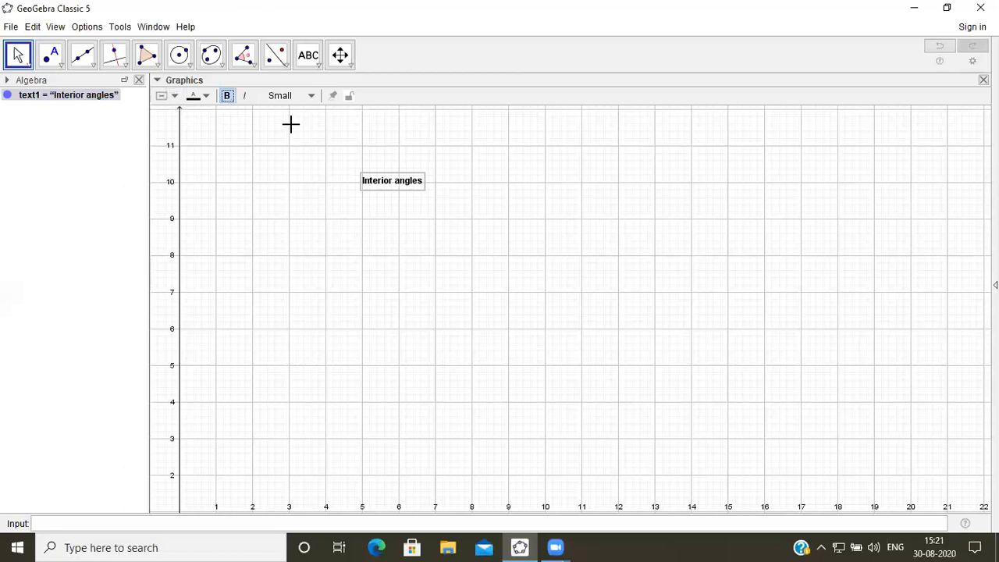
click(311, 97)
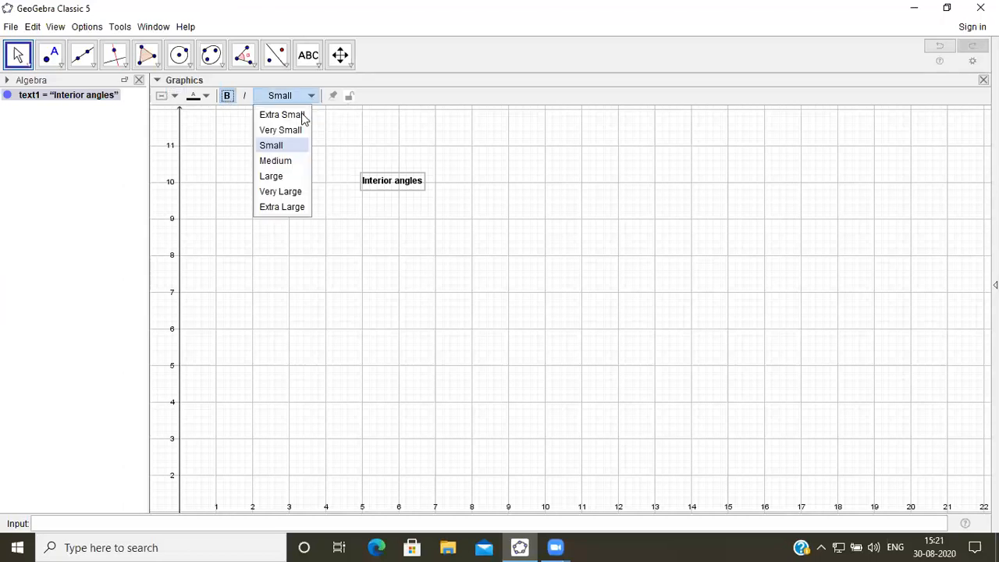
click(287, 175)
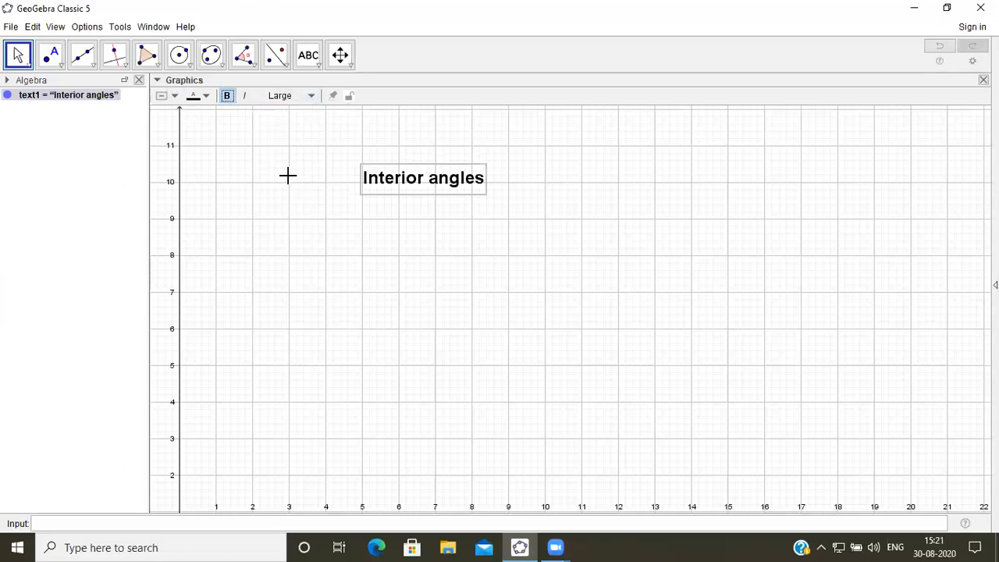
click(6, 95)
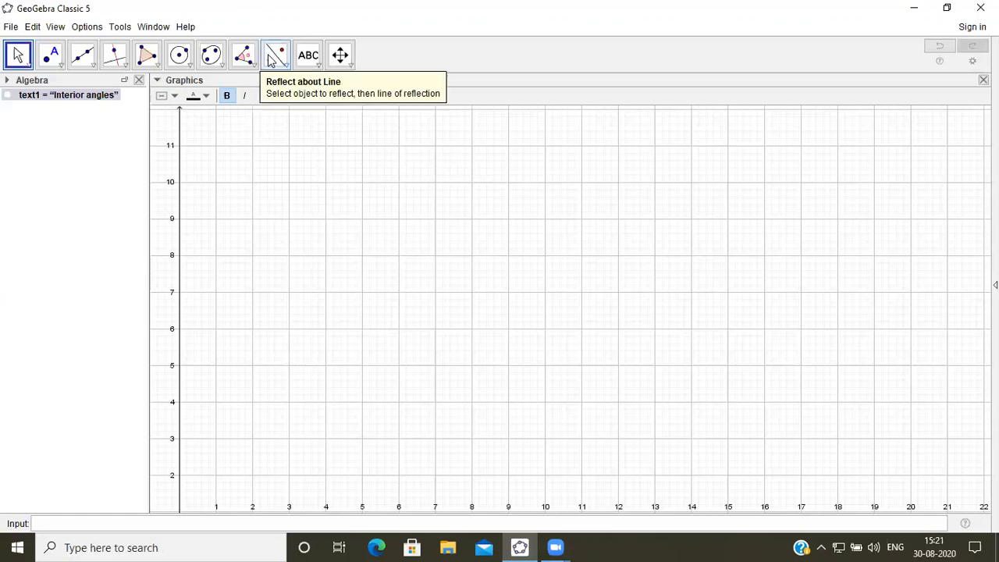
Add the text "Exterior angles" to the graphics view at about (4.8, 10.2)
click(316, 61)
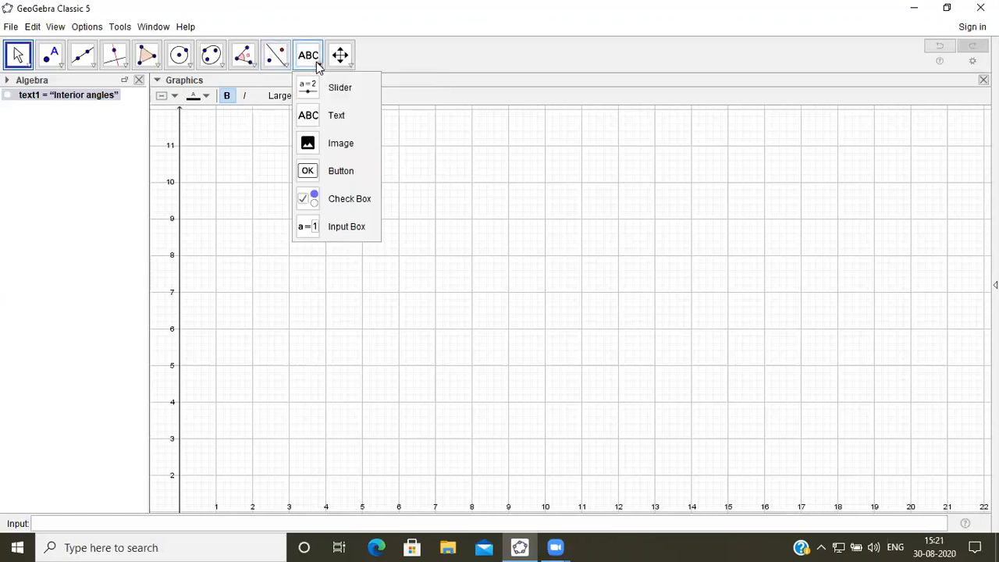
click(328, 114)
click(356, 173)
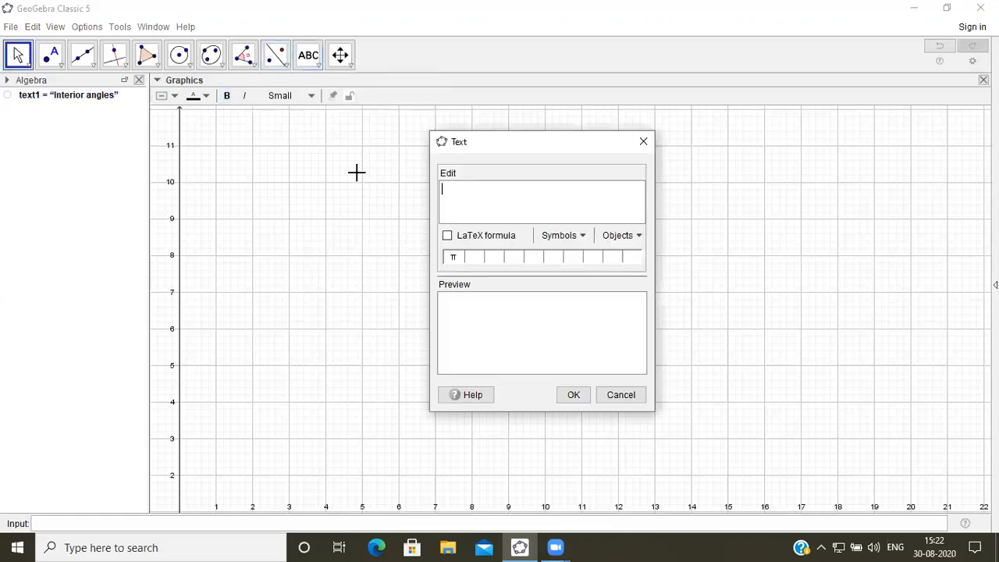
text(Exterior angles)
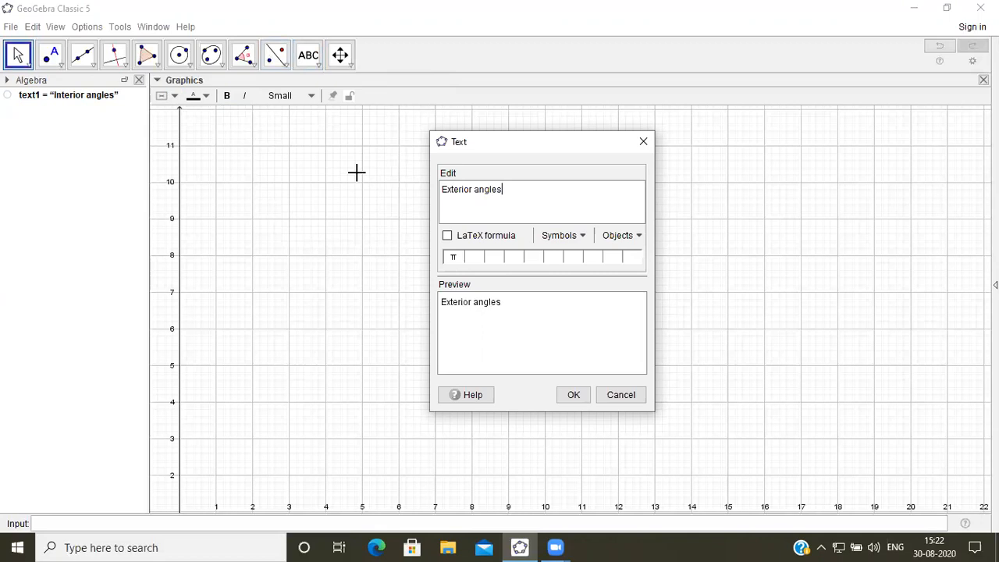
click(563, 392)
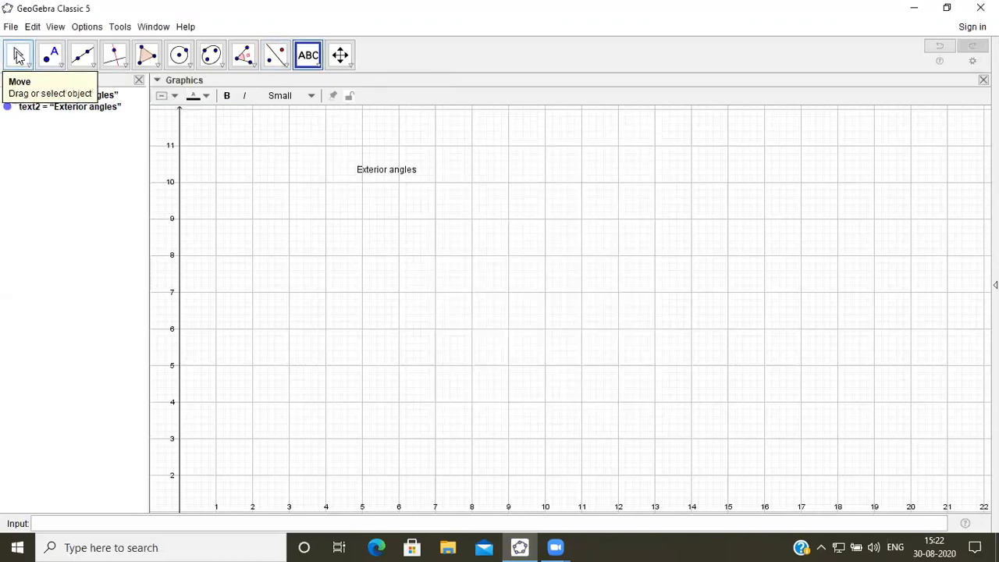
Format the "Exterior angles" text as bold and Large, and hide it from the graphics view
click(19, 54)
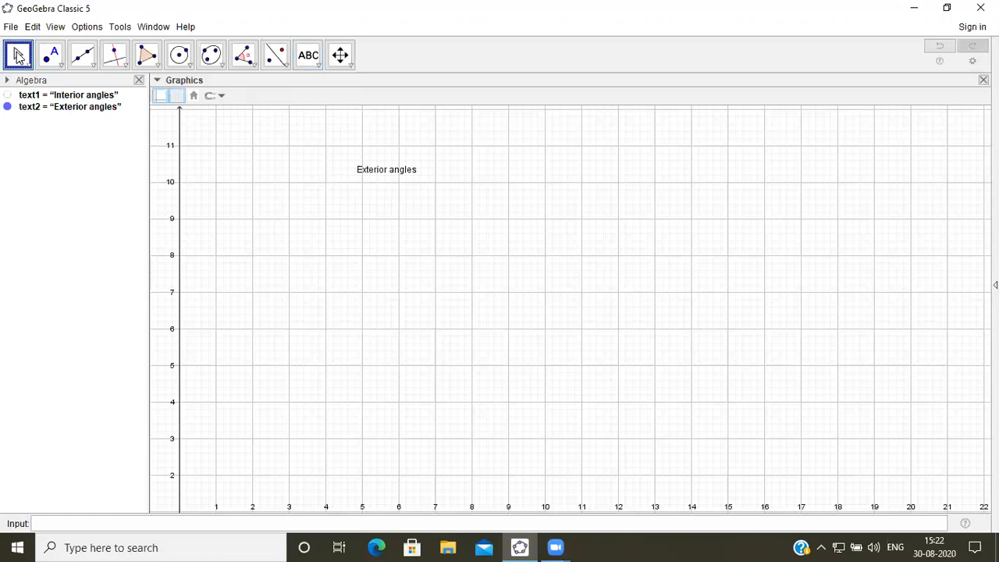
click(387, 176)
click(227, 96)
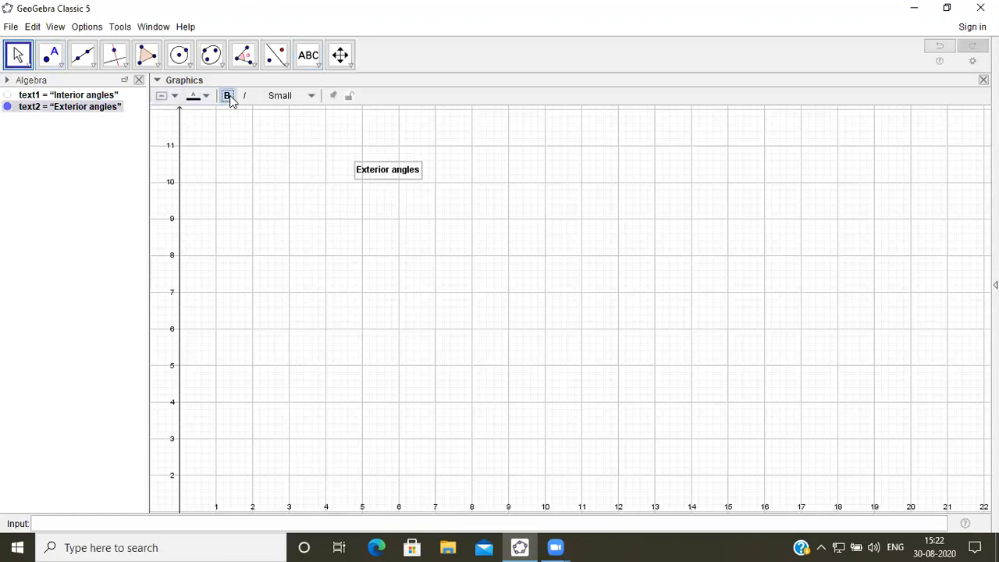
click(313, 98)
click(287, 178)
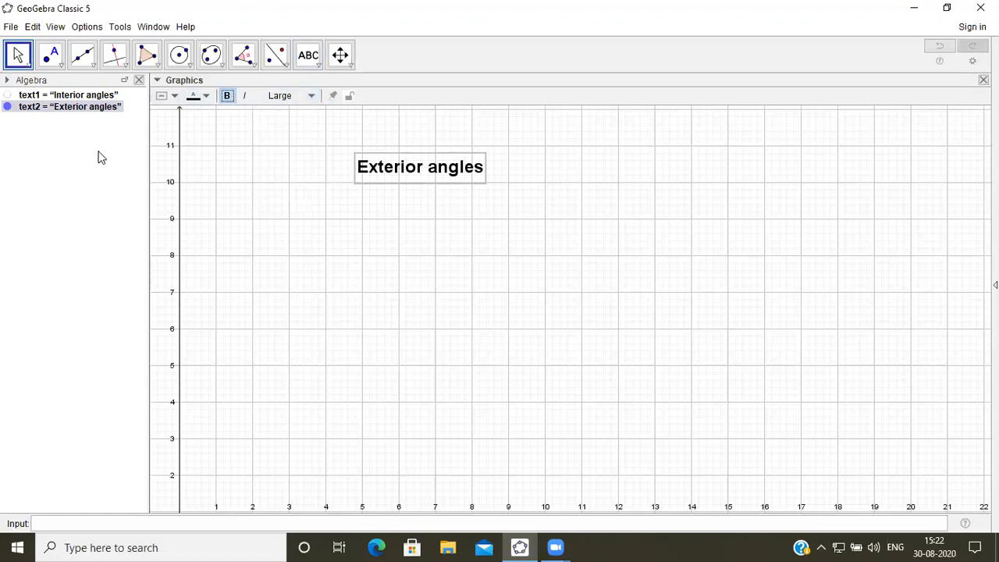
click(7, 107)
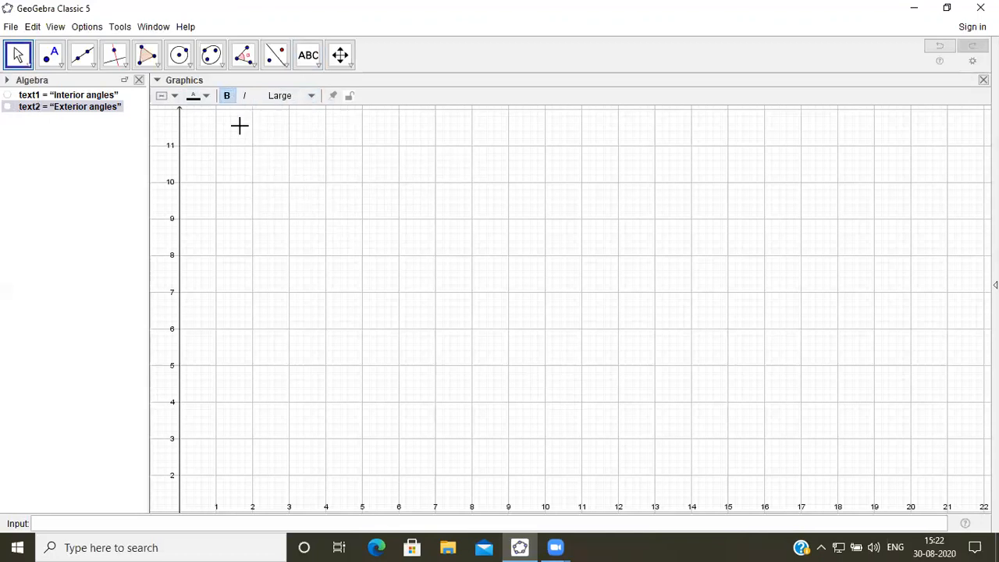
click(319, 167)
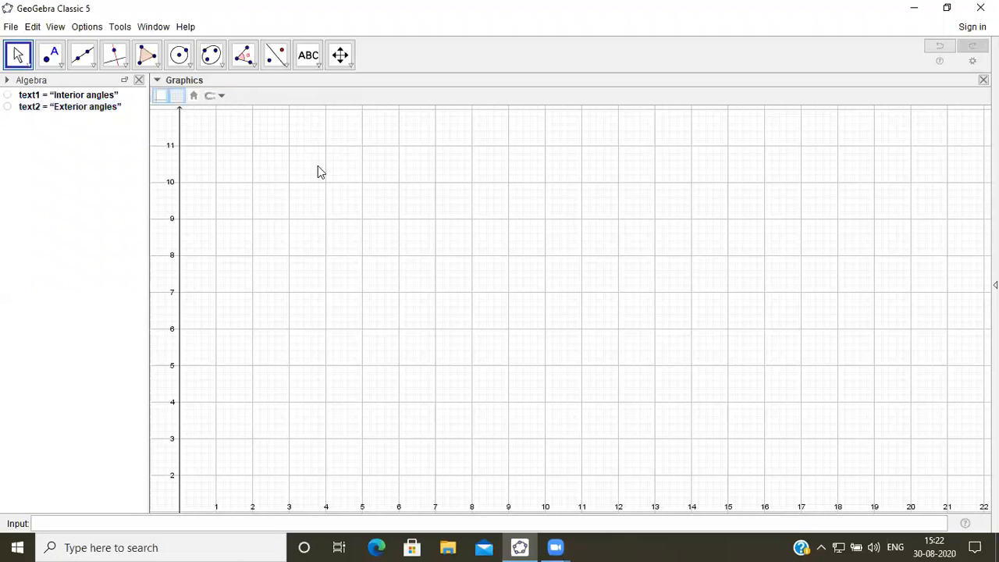
text(corr)
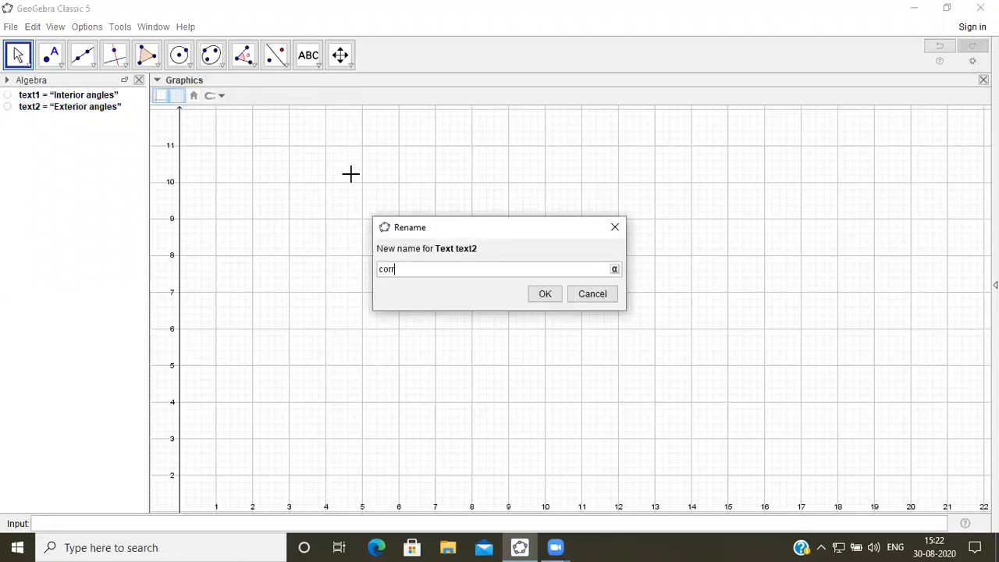
click(591, 292)
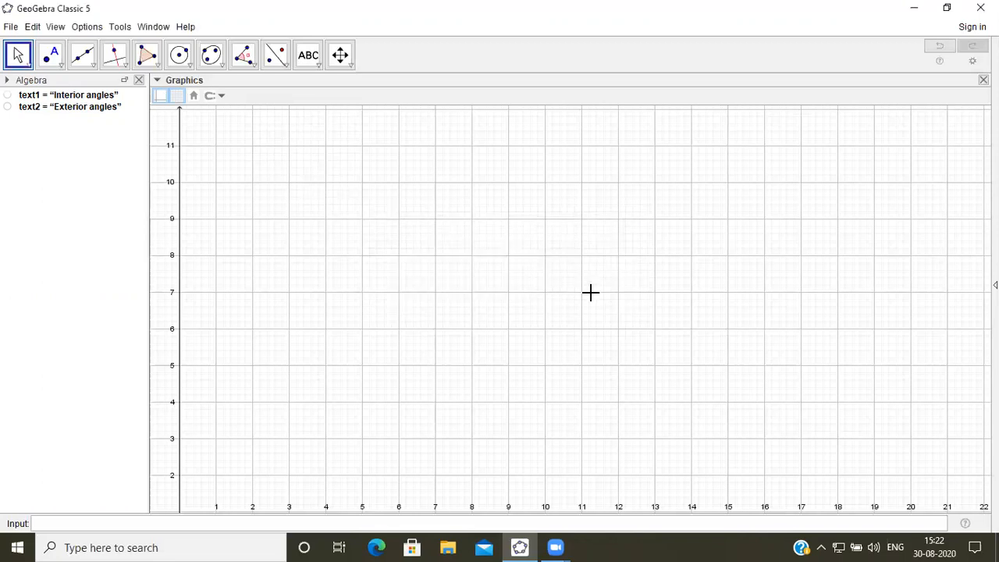
Add the text "corresponding angles" to the graphics view at about (5.2, 10)
click(316, 68)
click(329, 113)
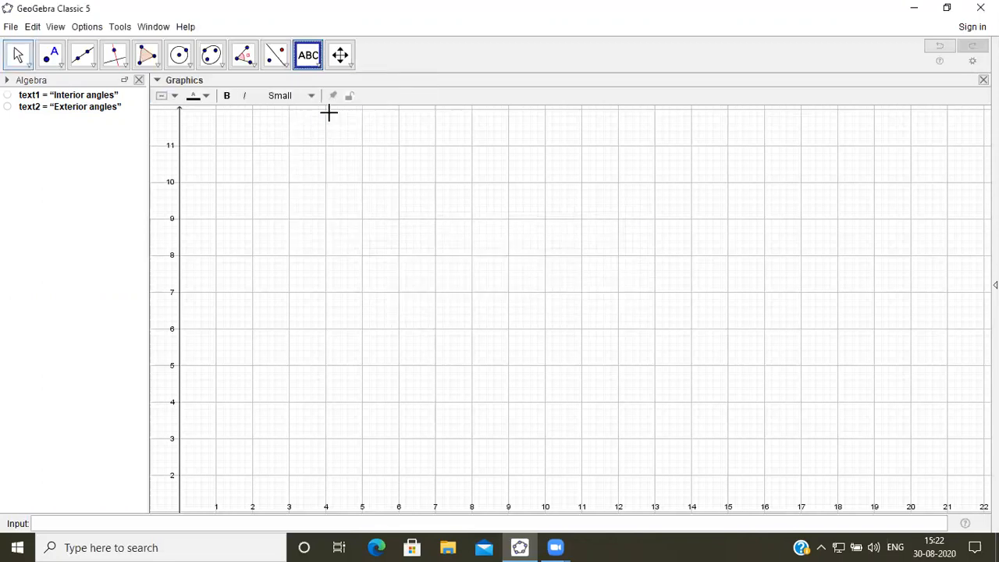
click(370, 183)
text(corresp)
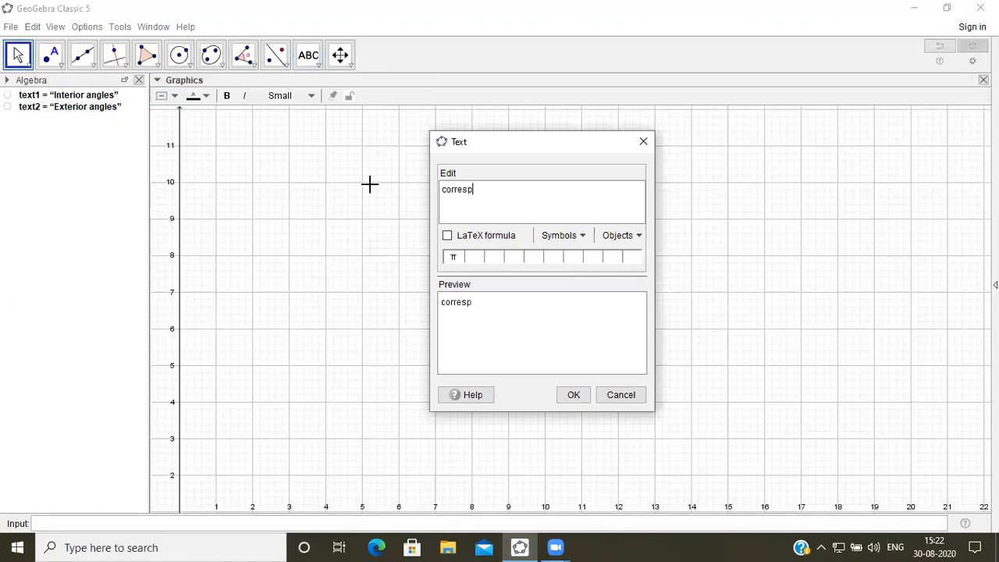
text(onding angles)
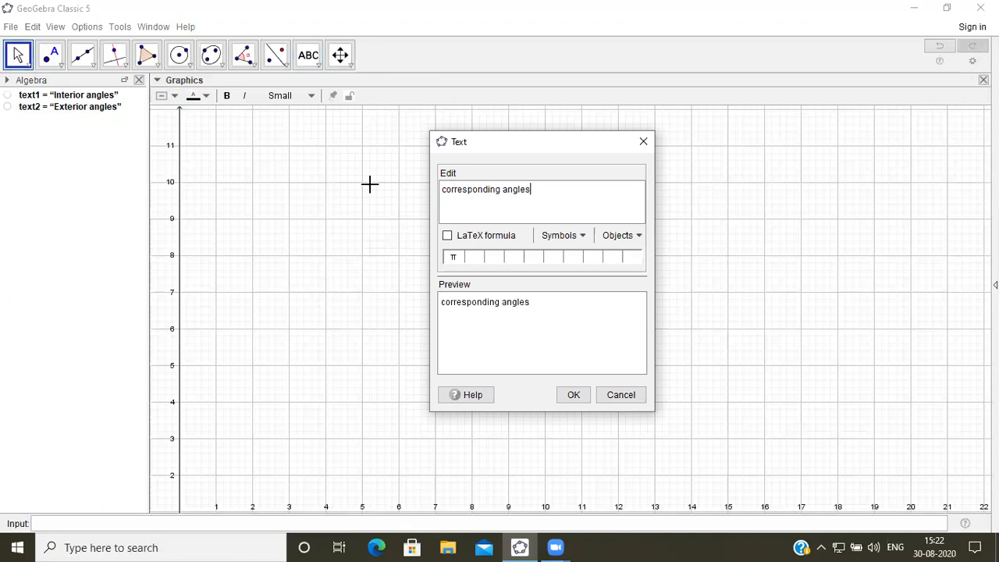
click(572, 397)
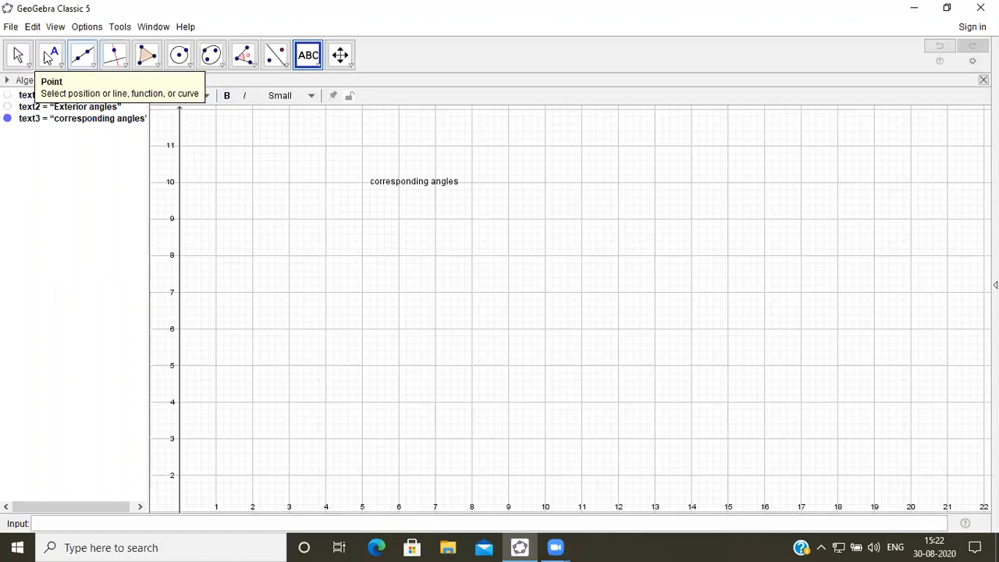
Format the "corresponding angles" text as bold and Large, and hide it from the graphics view
click(18, 56)
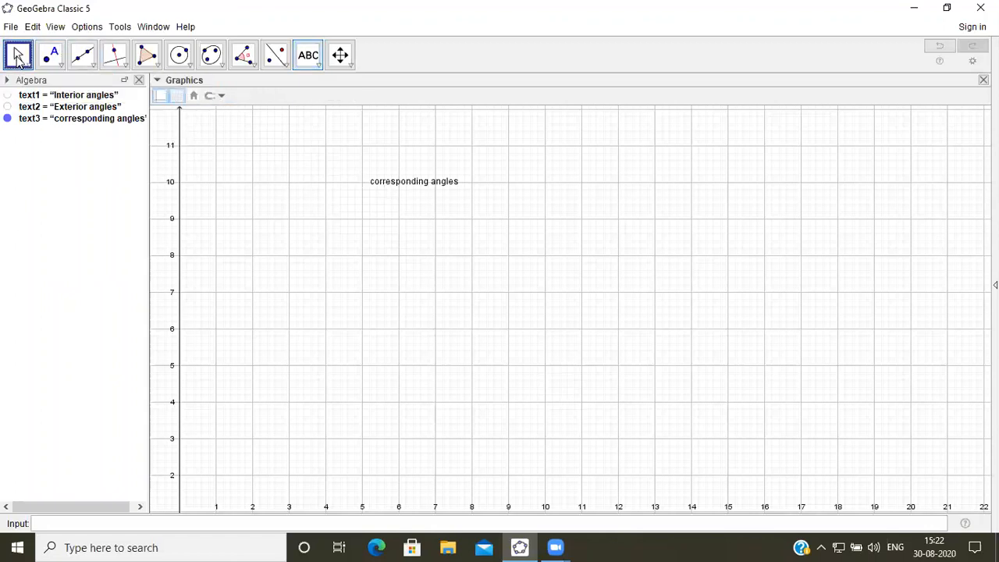
click(414, 188)
click(226, 97)
click(308, 96)
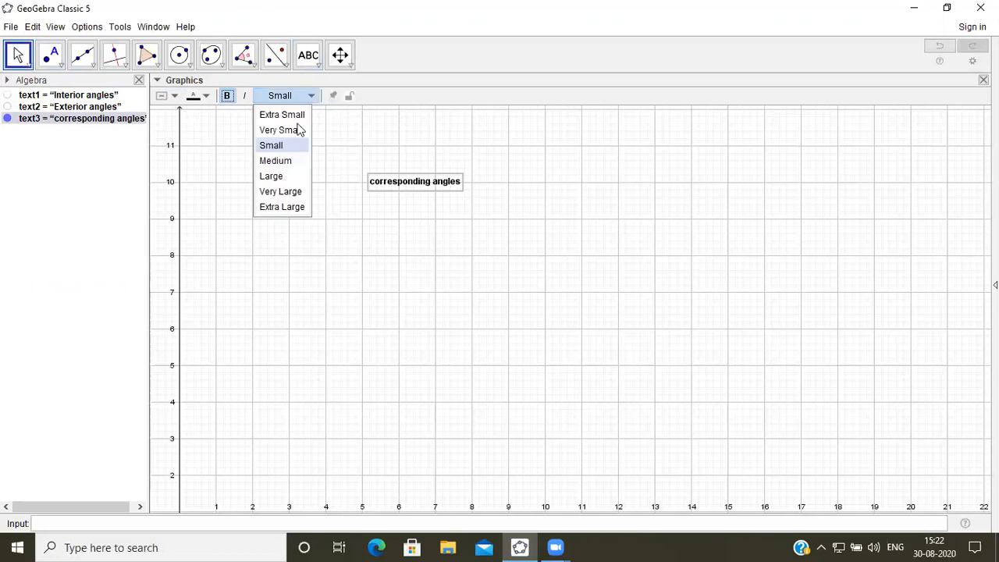
click(273, 176)
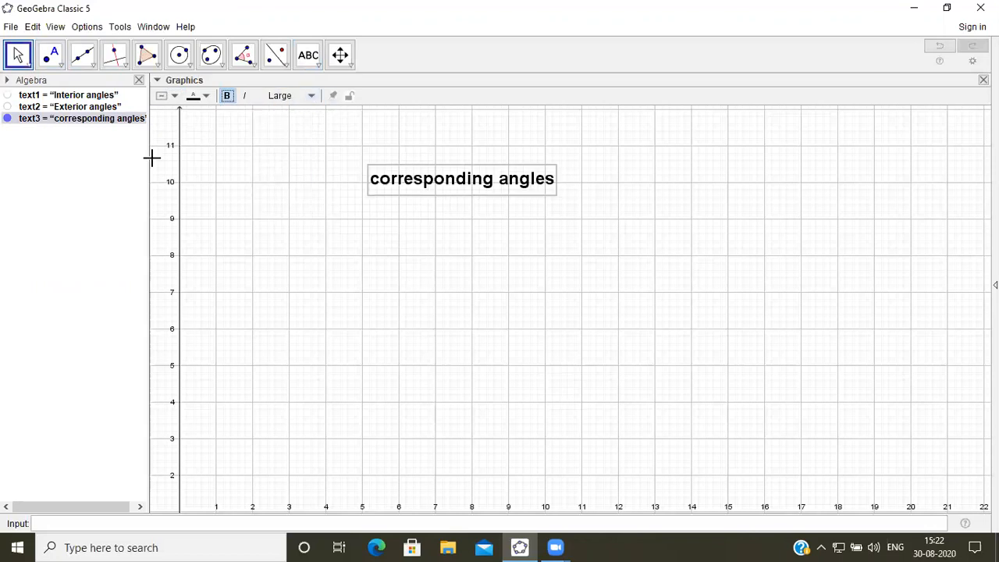
click(7, 118)
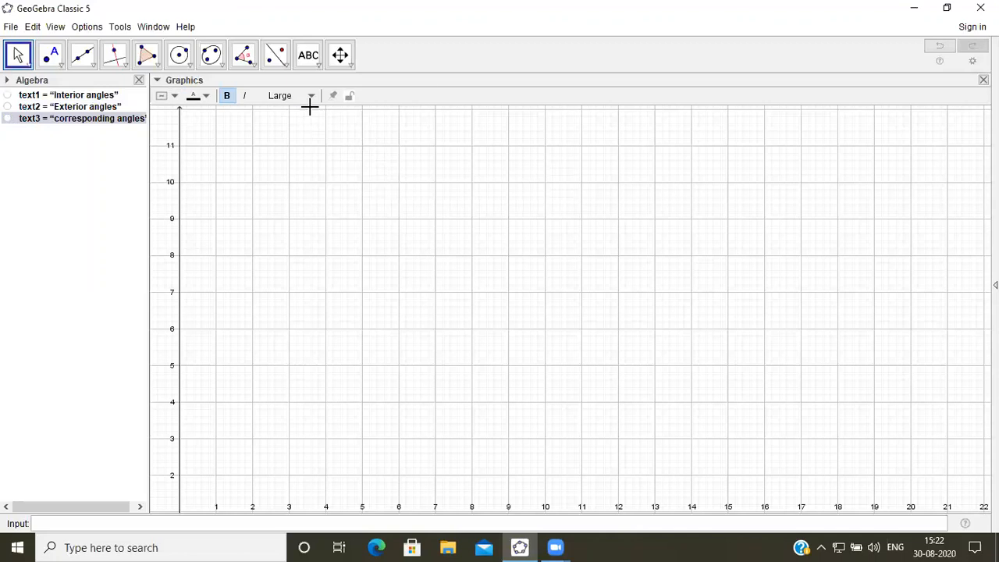
Add the text "Alternate interior angles" to the graphics view at about (5.2, 9.5)
click(317, 67)
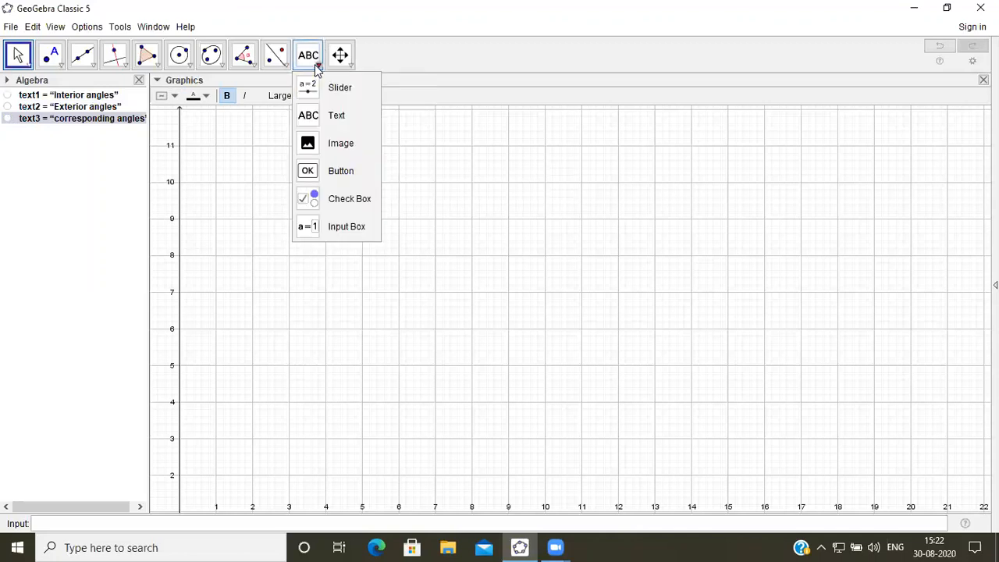
click(333, 116)
click(370, 199)
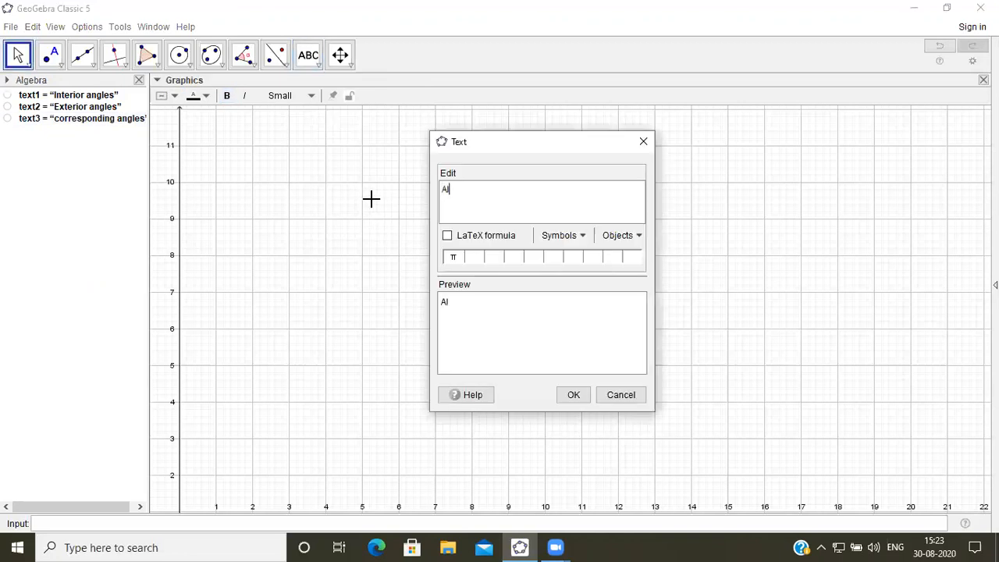
text(Alternate interior angles)
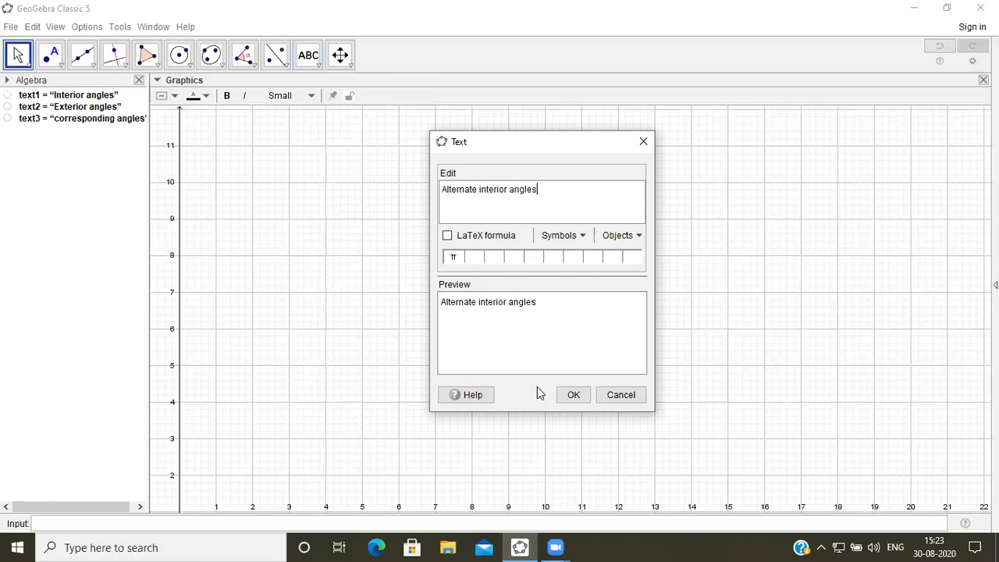
click(573, 394)
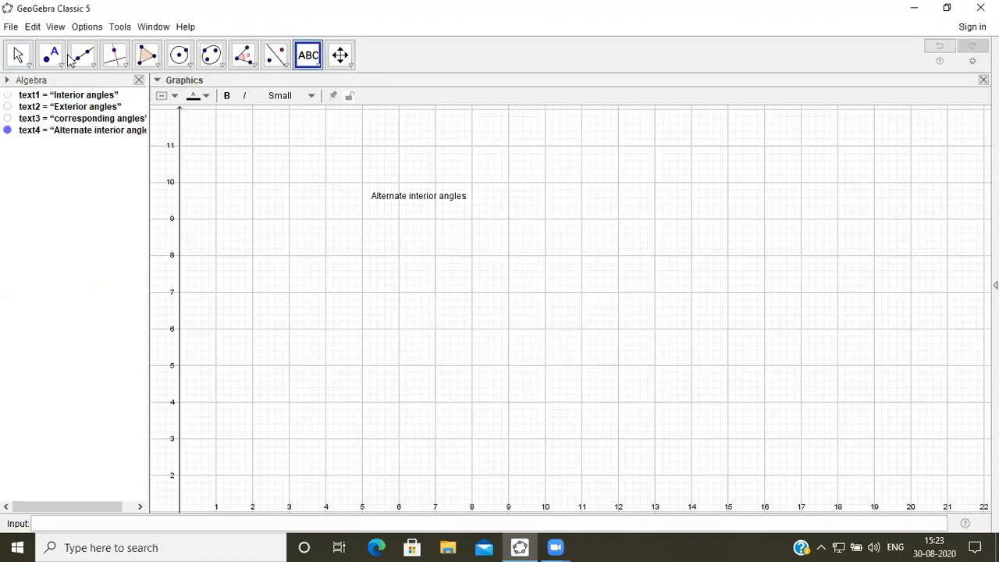
Format the "Alternate interior angles" text as bold and Large, and hide it from the graphics view
click(17, 54)
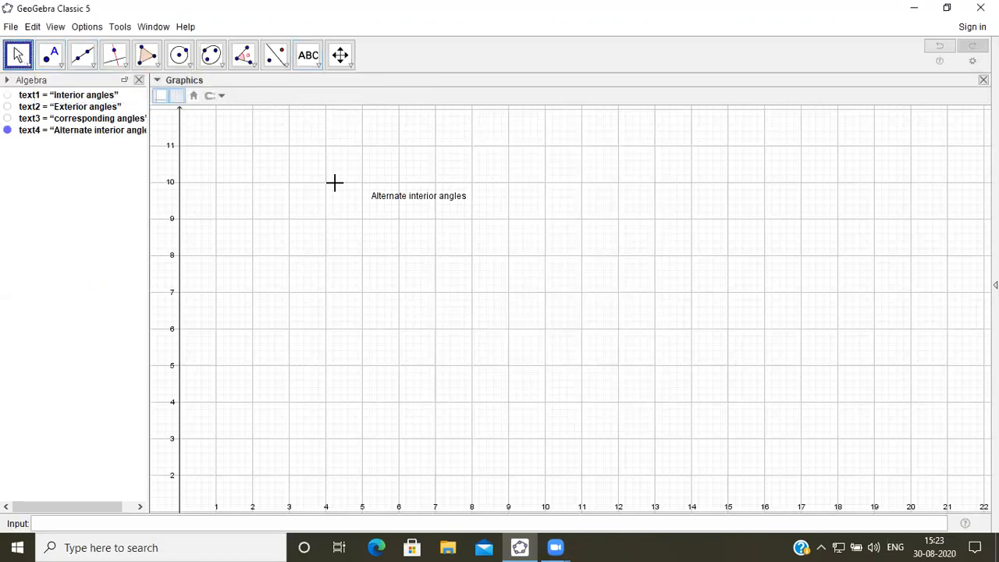
click(411, 201)
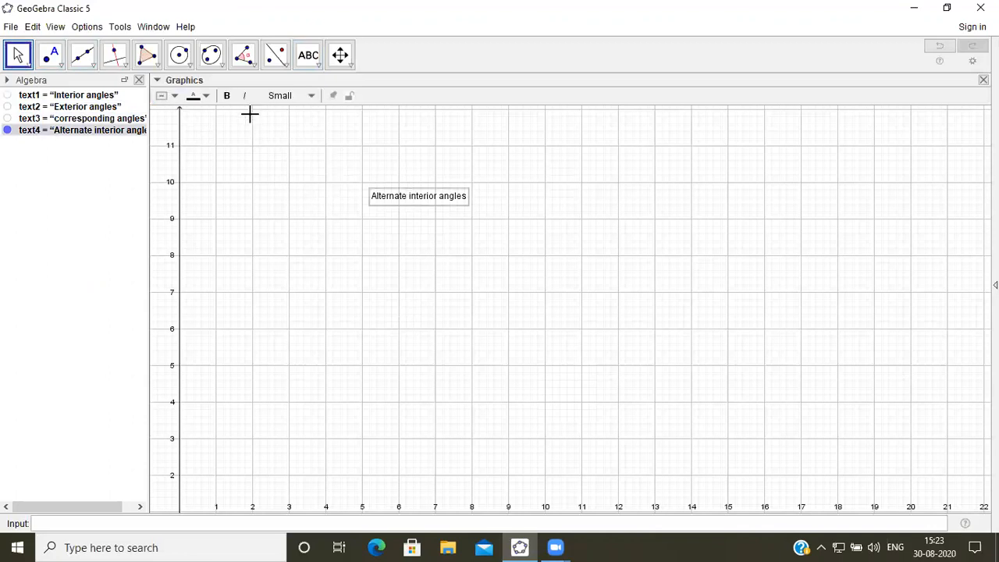
click(227, 96)
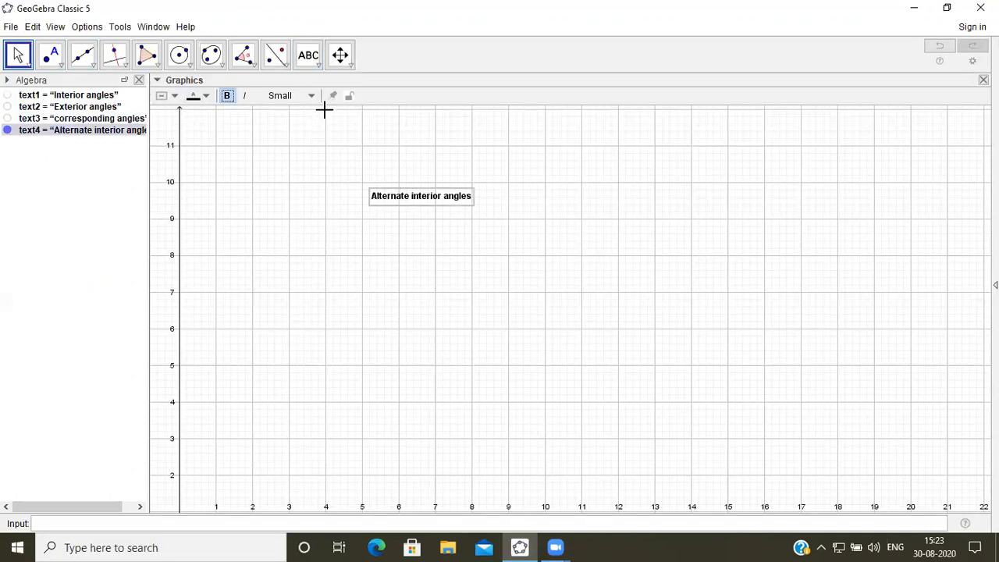
click(311, 98)
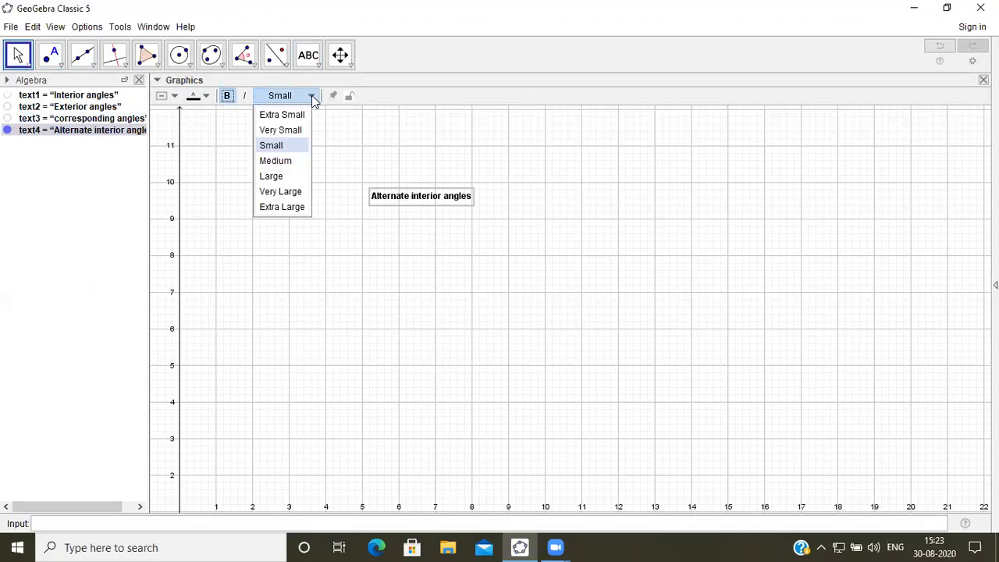
click(271, 177)
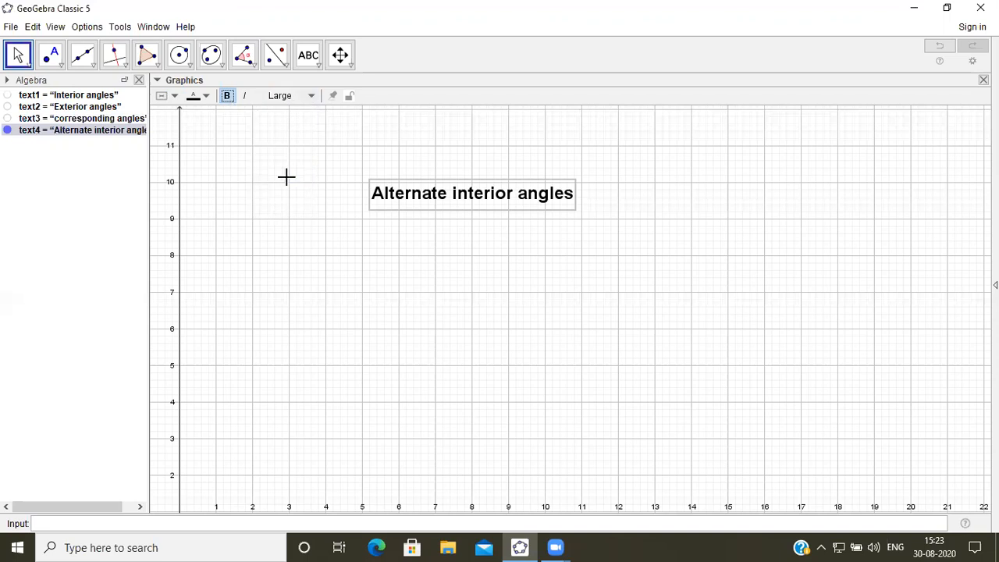
click(8, 130)
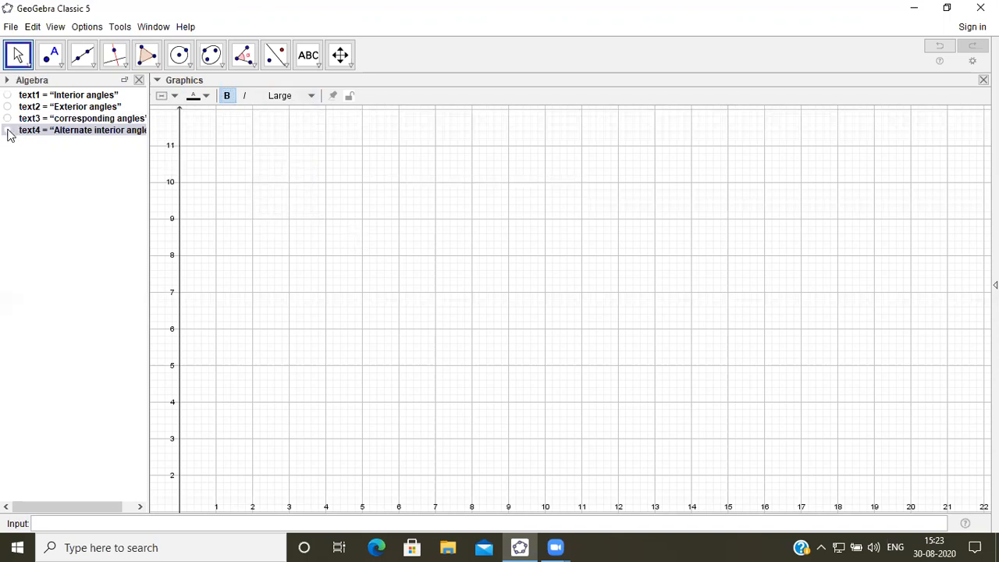
Add the text "Alternate exterior angles" to the graphics view at about (5.7, 9.7)
click(320, 66)
click(340, 117)
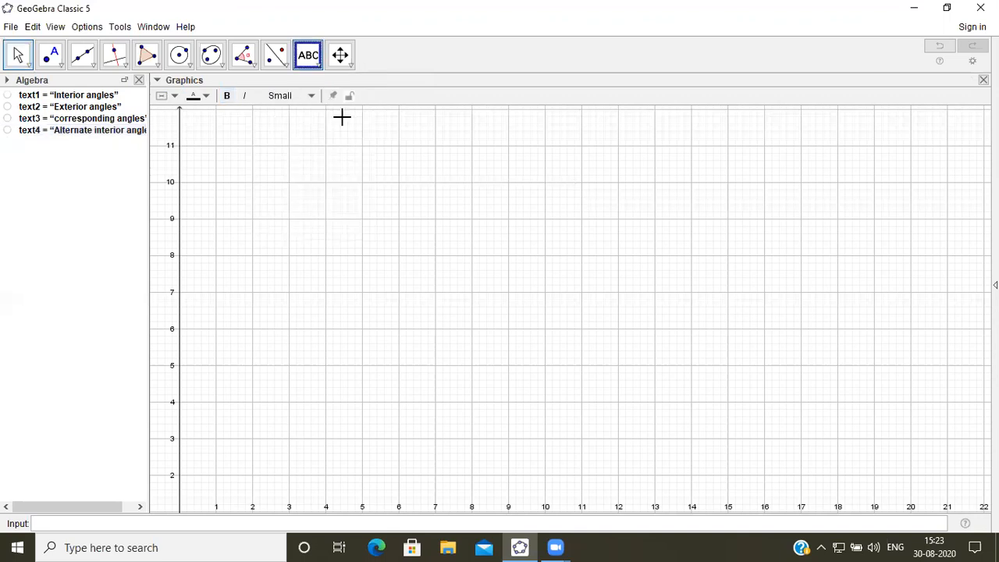
click(385, 193)
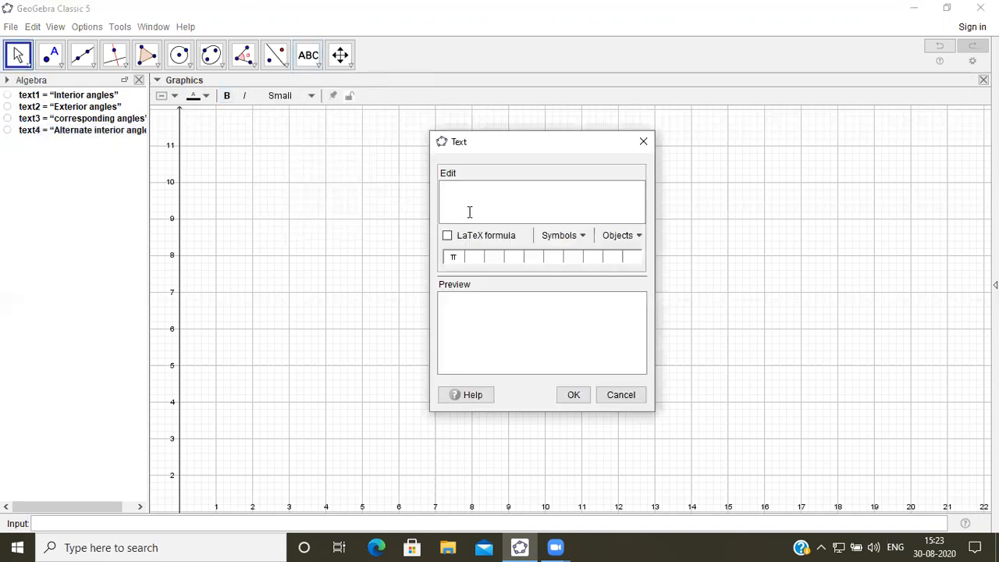
text(alternate)
click(447, 192)
key(BackSpace)
text(Alternate exterior angles)
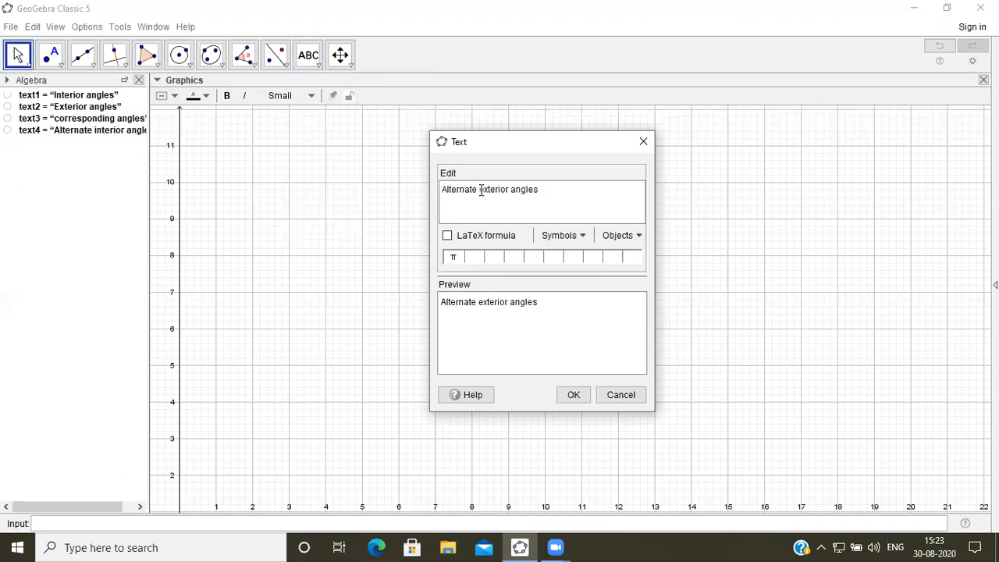
click(572, 395)
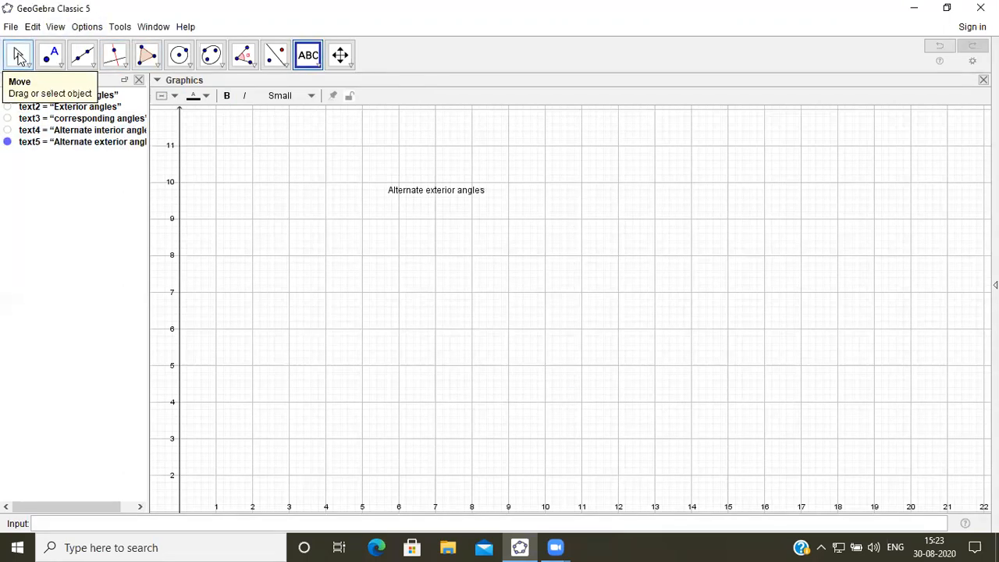
Format the "Alternate exterior angles" text as bold and Large, and hide it from the graphics view
click(18, 56)
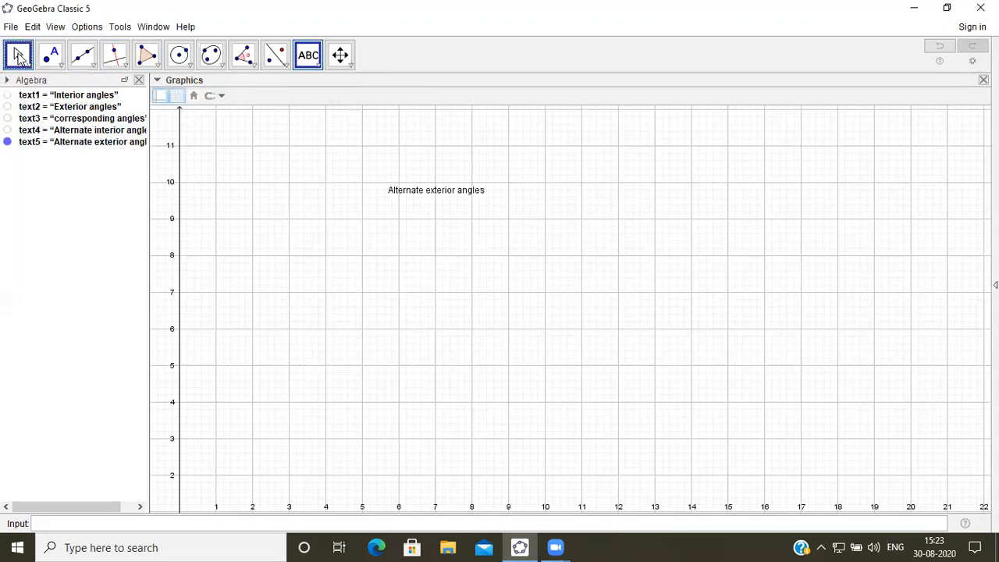
click(436, 192)
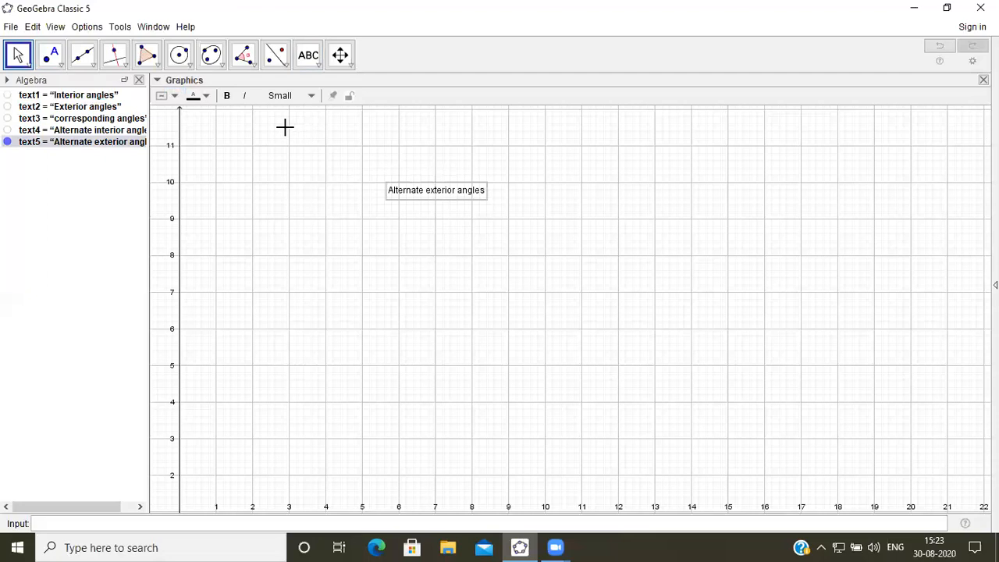
click(224, 96)
click(312, 95)
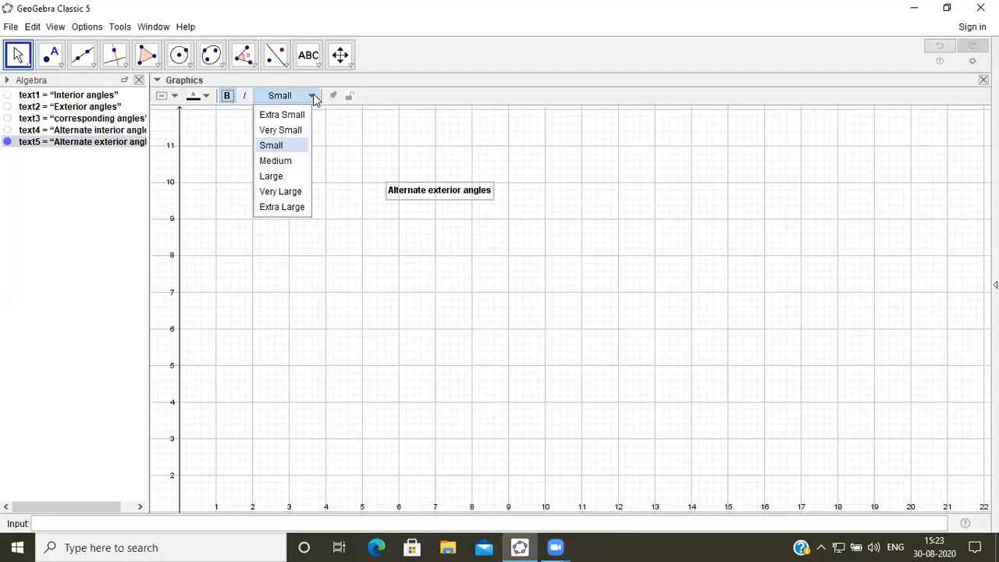
click(290, 178)
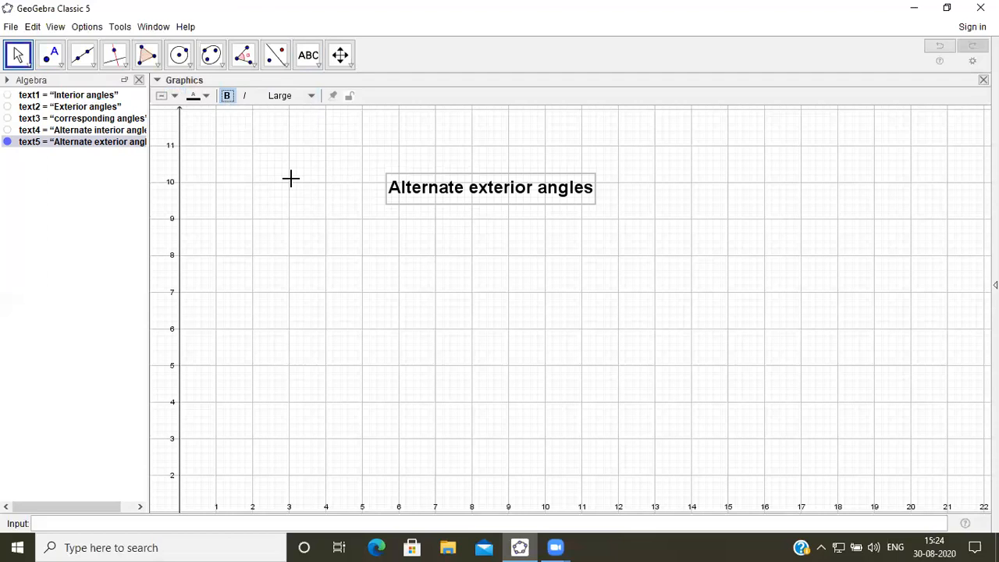
click(7, 142)
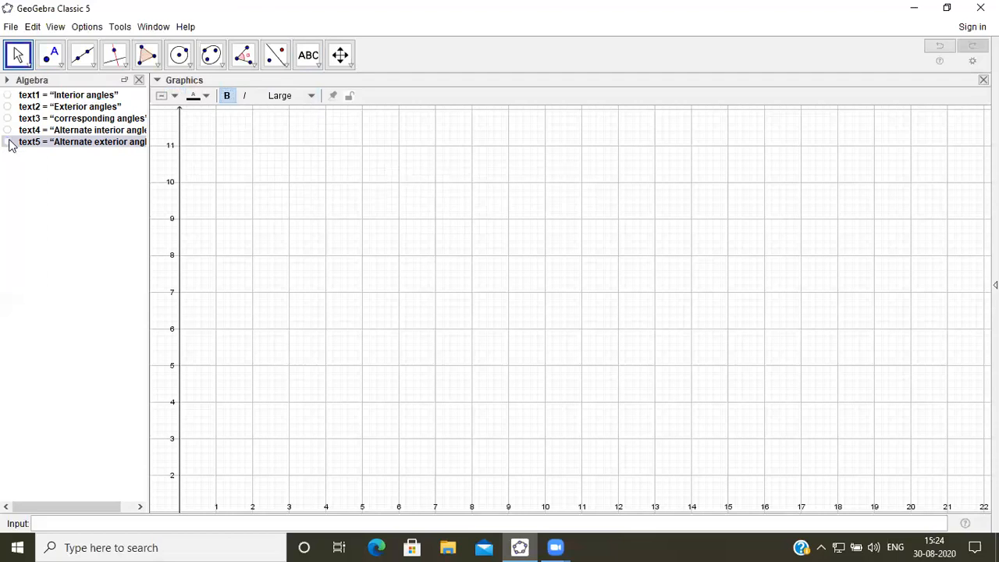
Add the text "Allied angles" to the graphics view at about (5.6, 9.7)
click(318, 67)
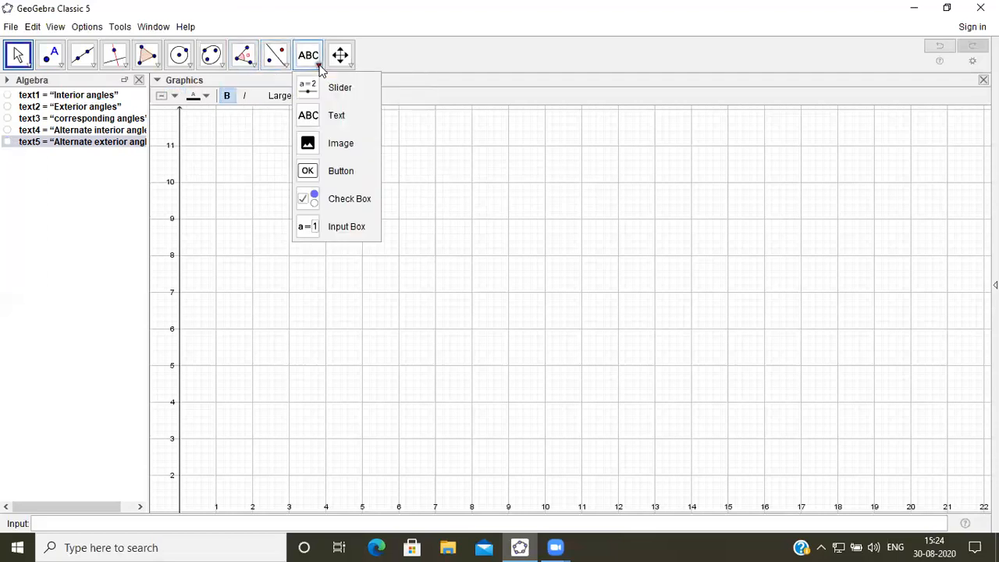
click(338, 120)
click(384, 199)
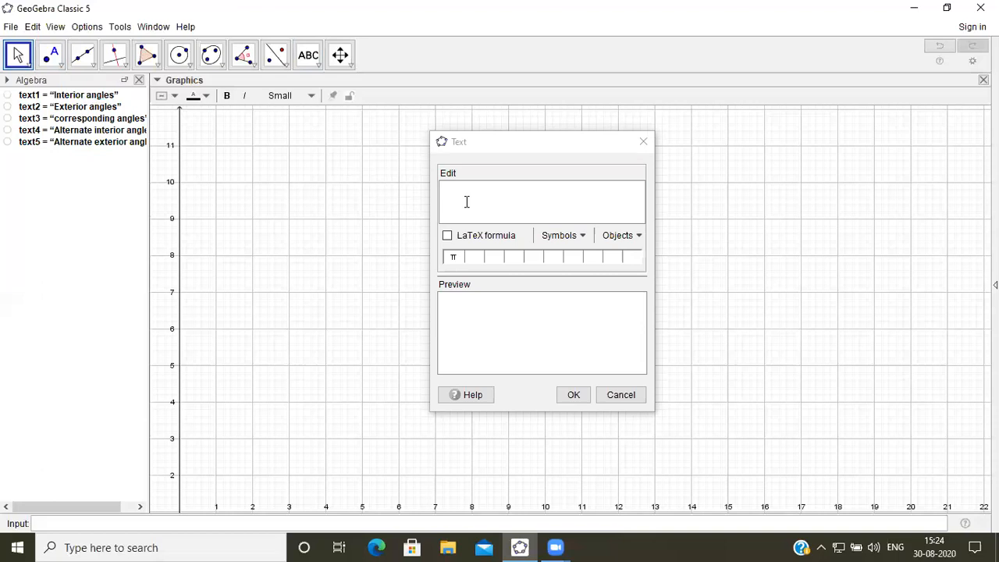
text(All)
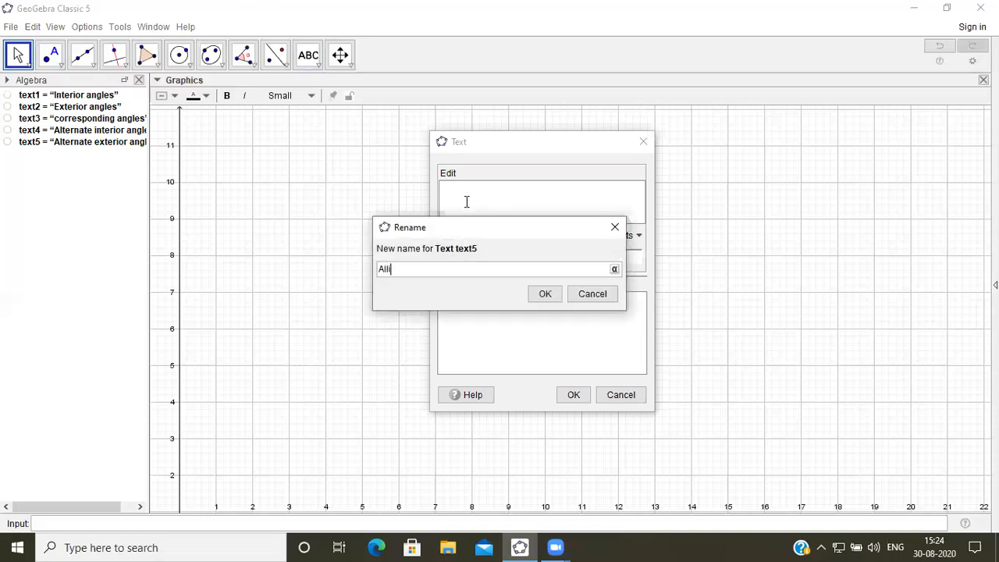
click(615, 227)
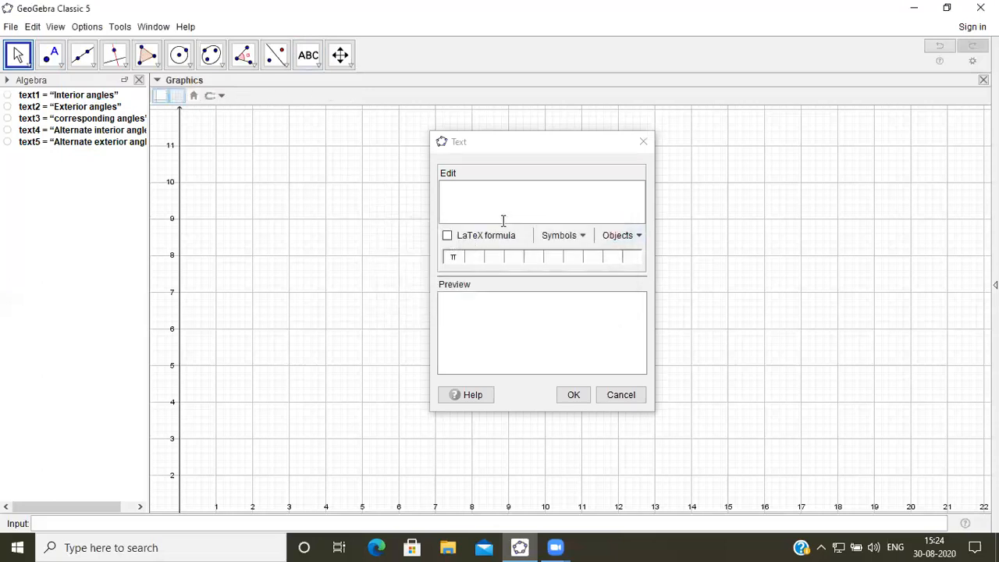
click(454, 201)
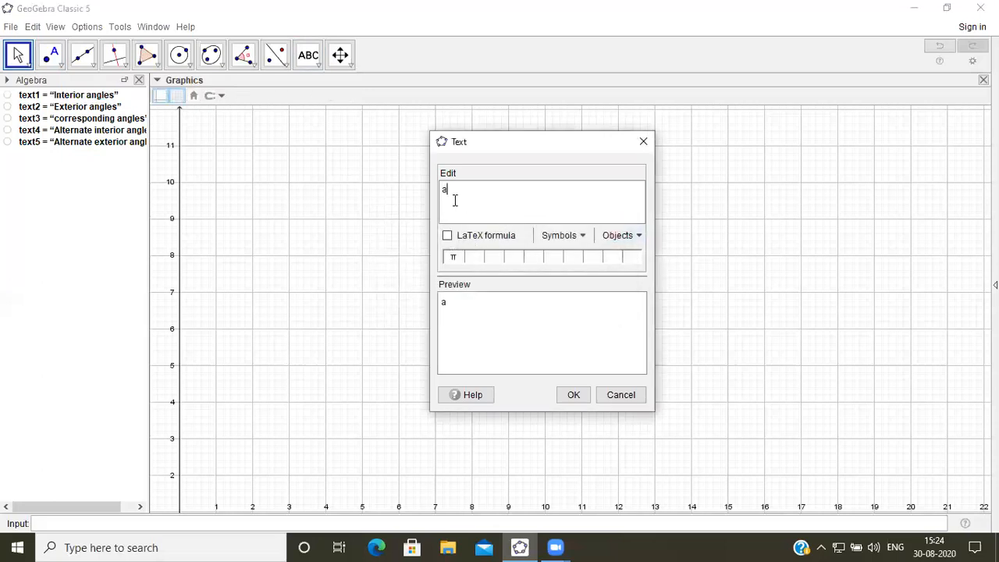
text(allied angles)
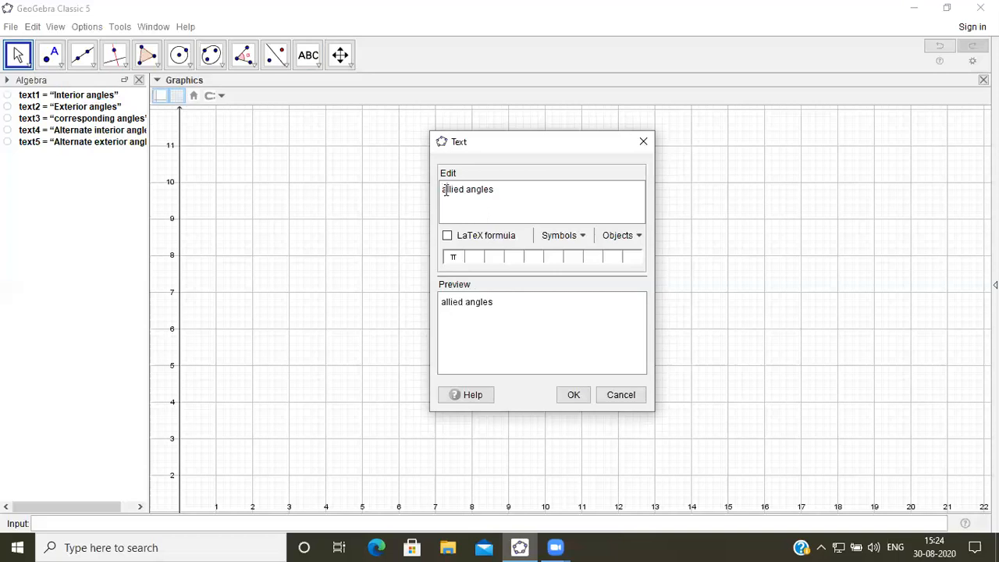
key(BackSpace)
text(A)
click(574, 395)
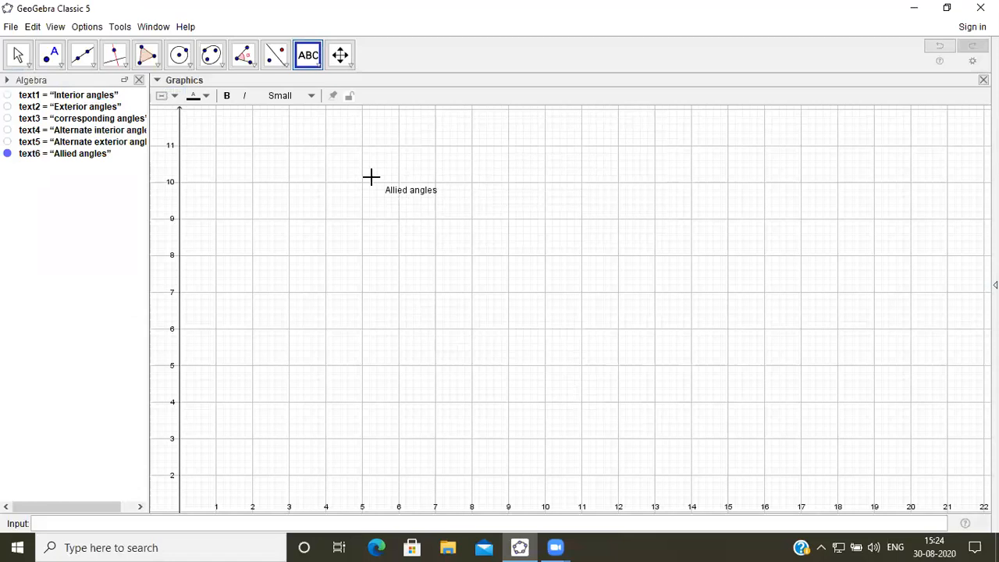
Format the "Allied angles" text as bold and Large, and hide it from the graphics view
click(17, 54)
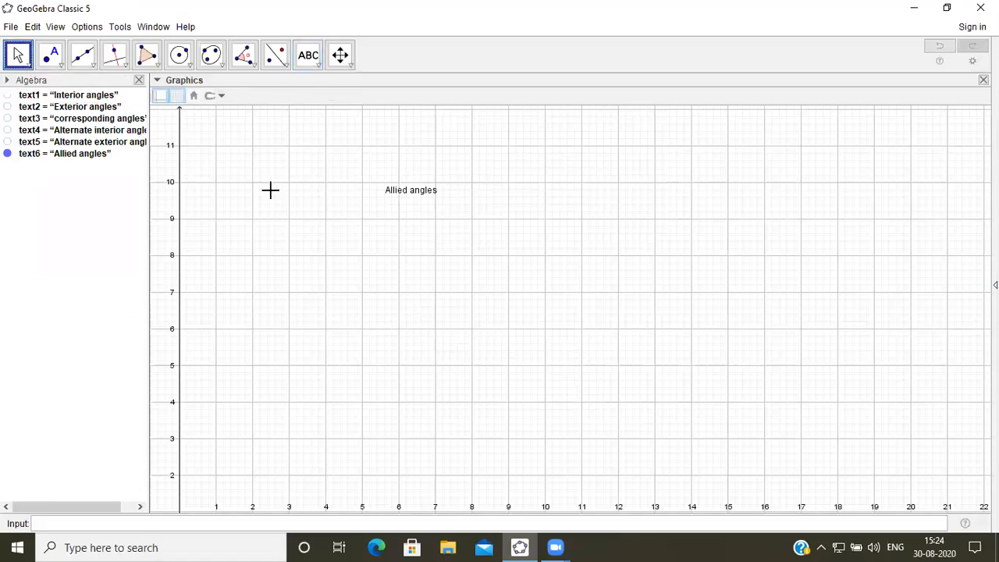
click(401, 196)
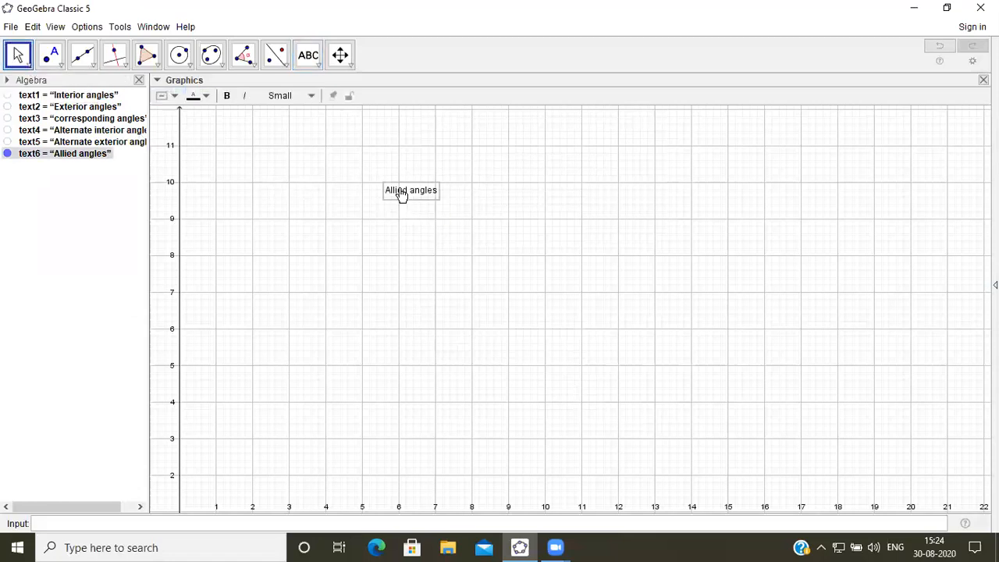
click(228, 97)
click(309, 98)
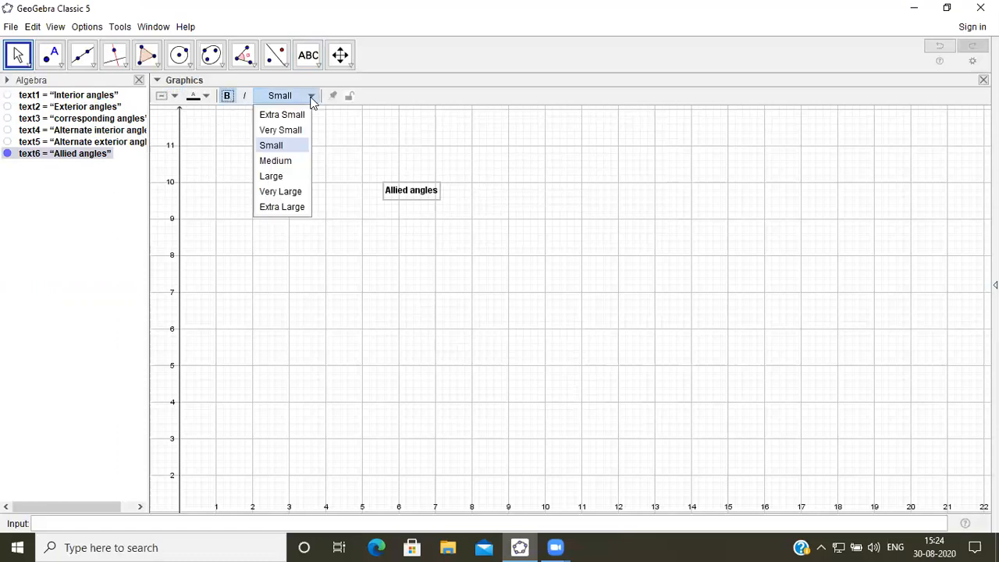
click(282, 178)
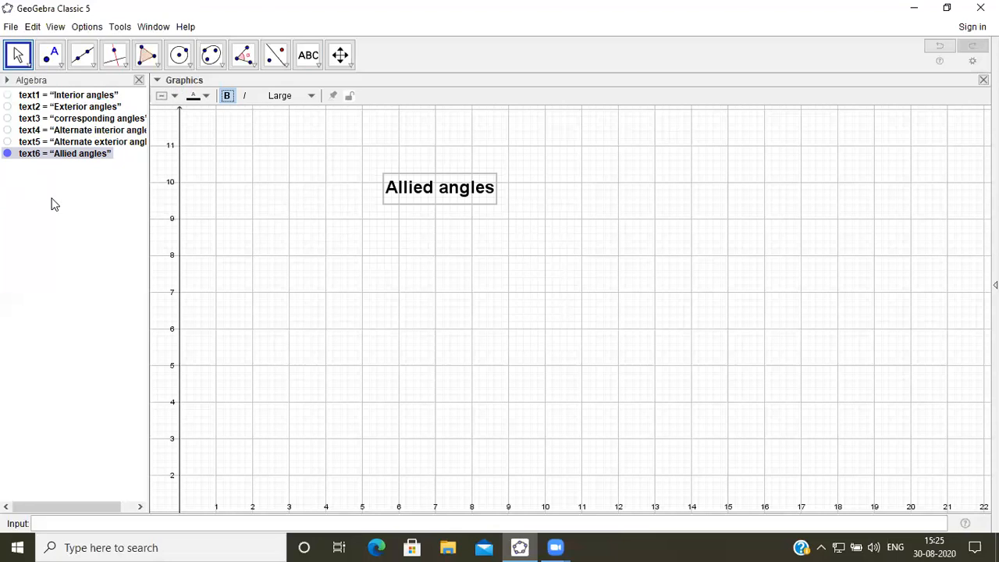
click(8, 153)
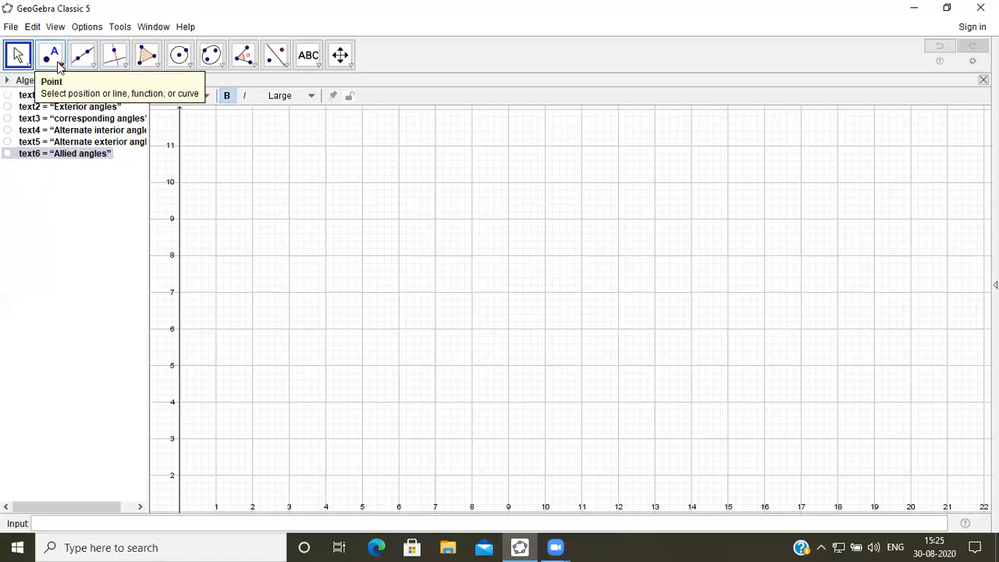
Draw a horizontal line through new points at (3, 9) and (14, 9)
click(82, 55)
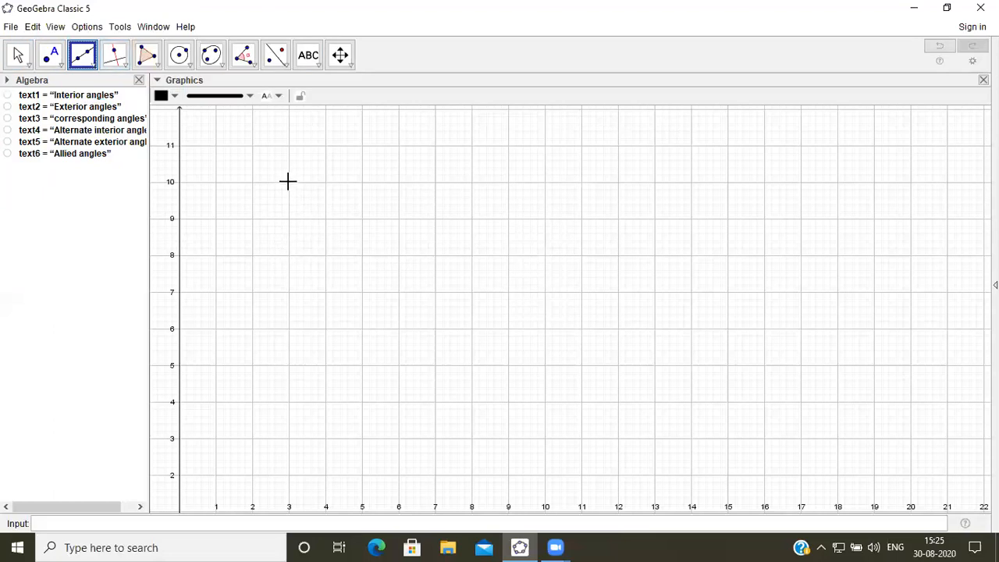
click(289, 219)
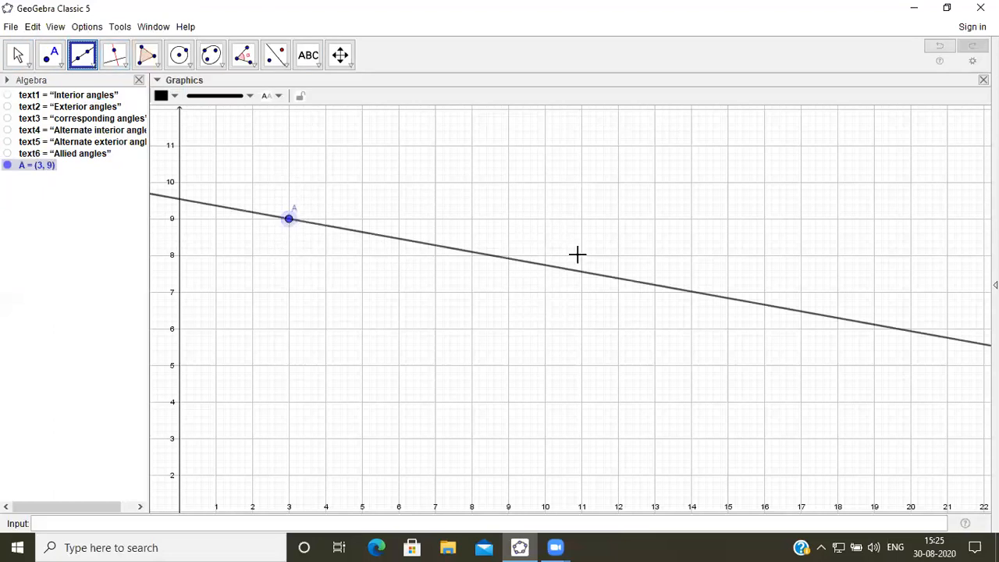
click(691, 219)
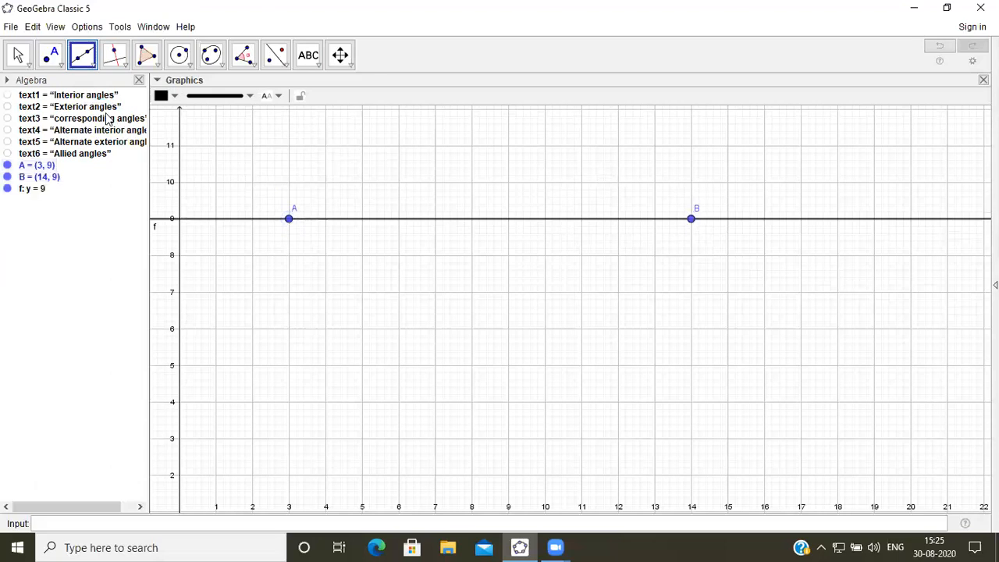
Place a point at (9, 4) and construct a line through it parallel to the line through A and B
click(50, 55)
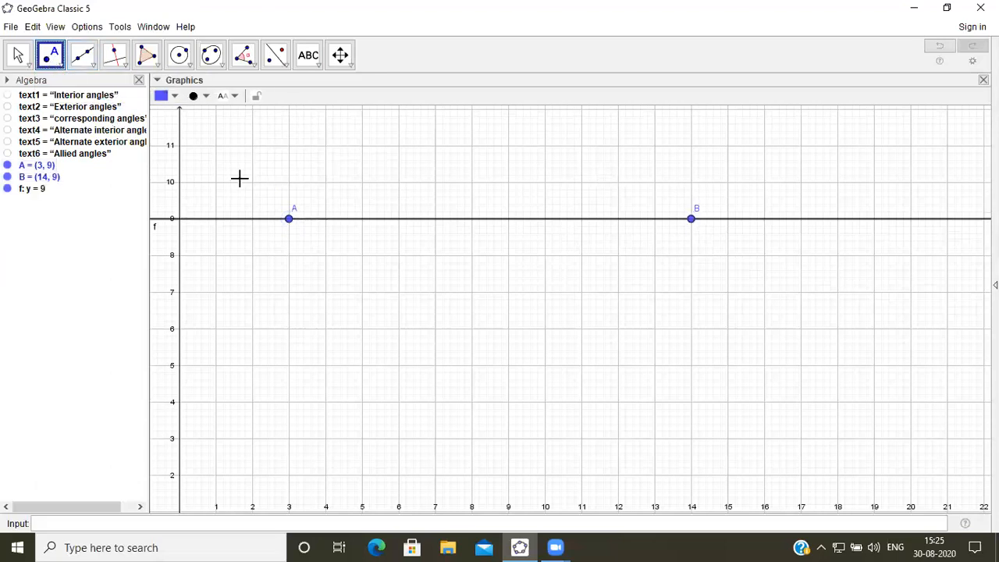
click(508, 401)
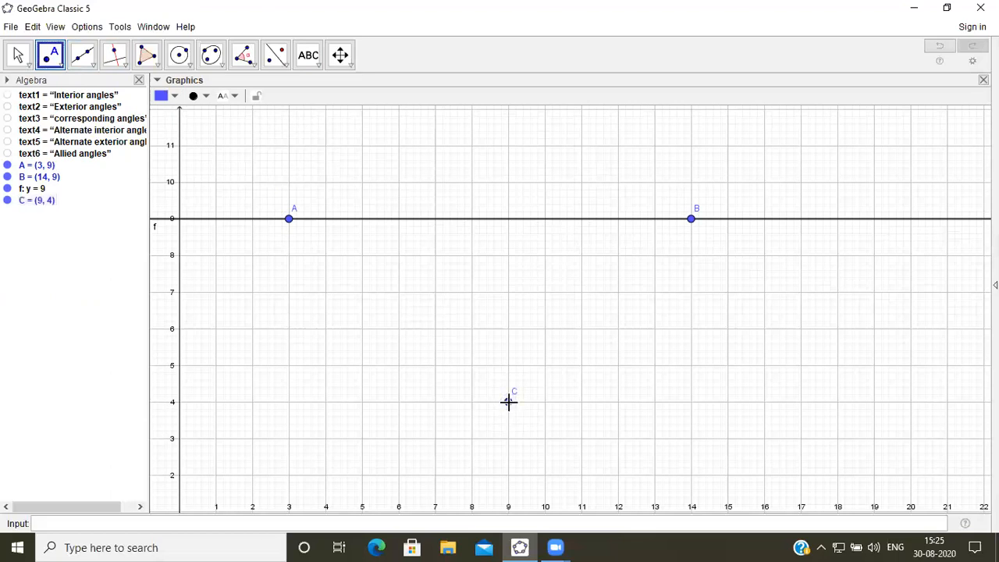
click(125, 69)
click(160, 117)
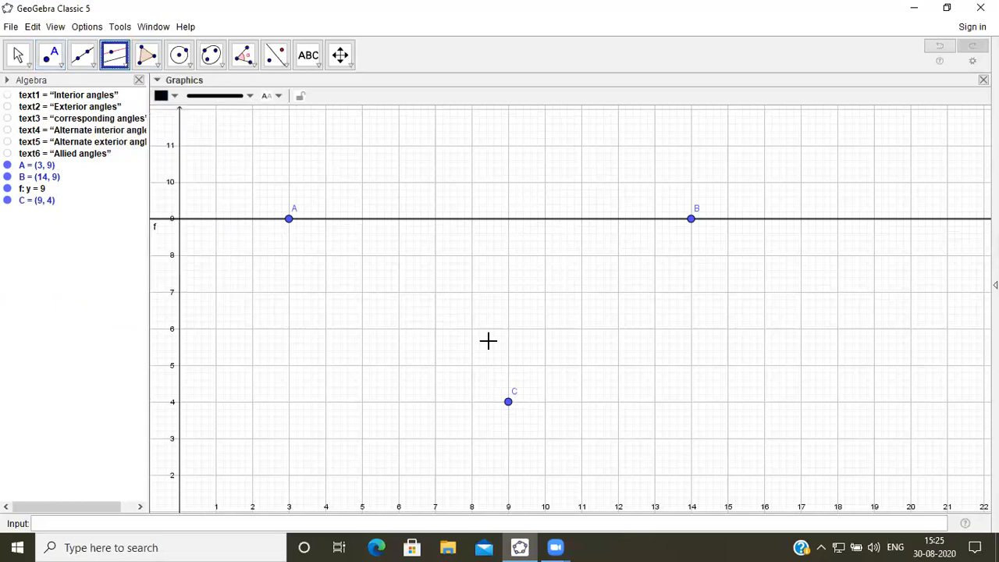
click(508, 404)
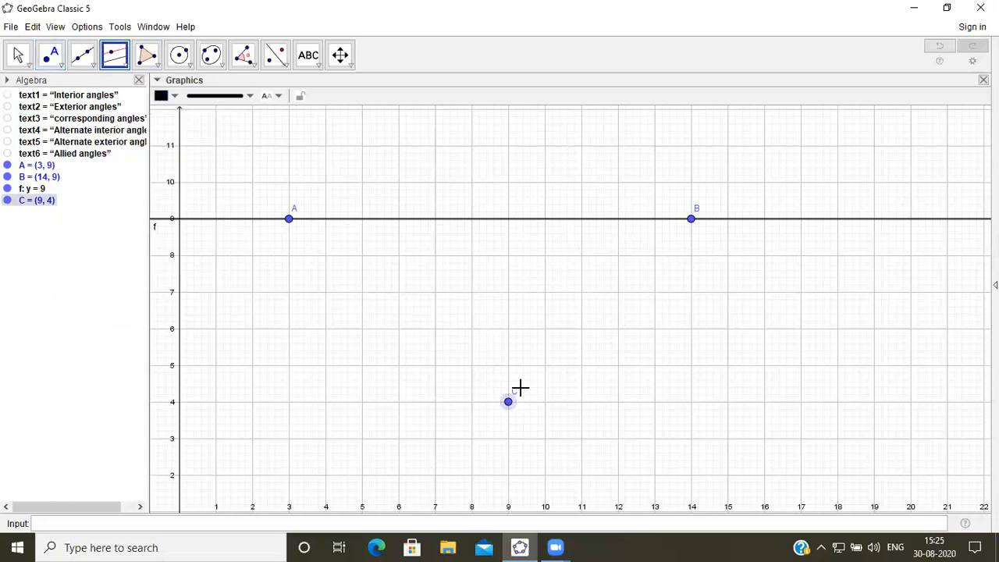
click(535, 218)
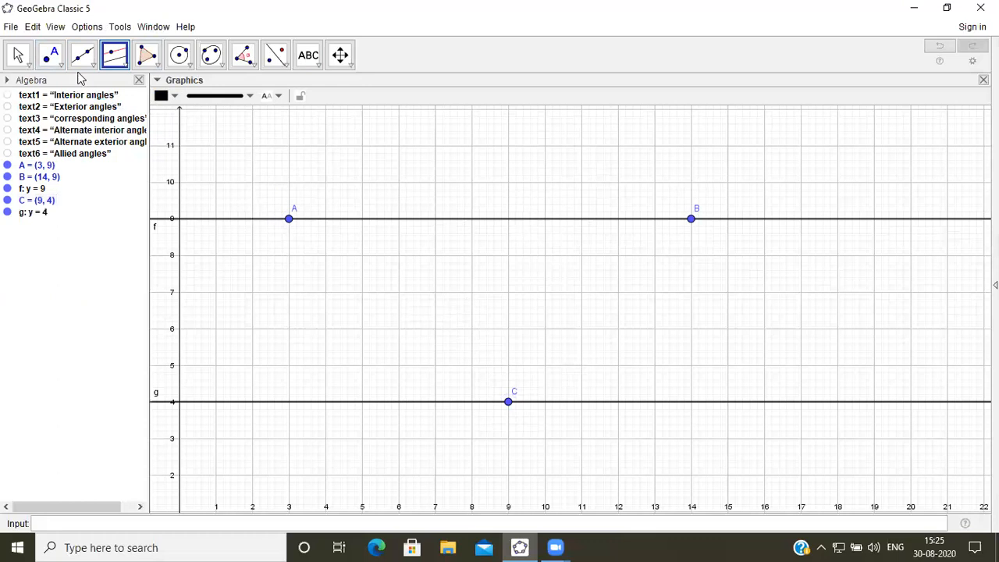
Add a second point on the lower parallel line, and reposition C at (5, 4) and the new point at (15, 4)
click(53, 61)
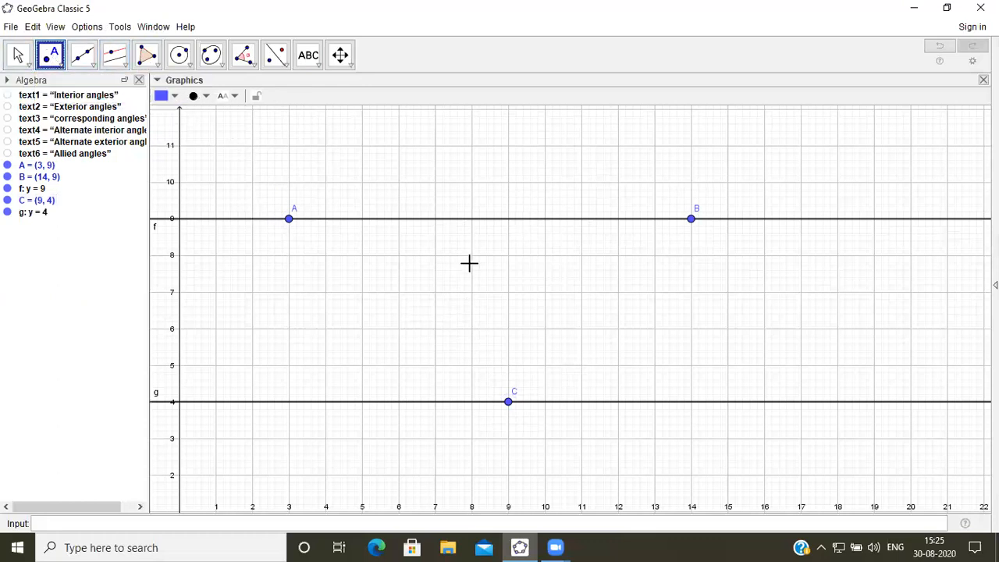
click(727, 401)
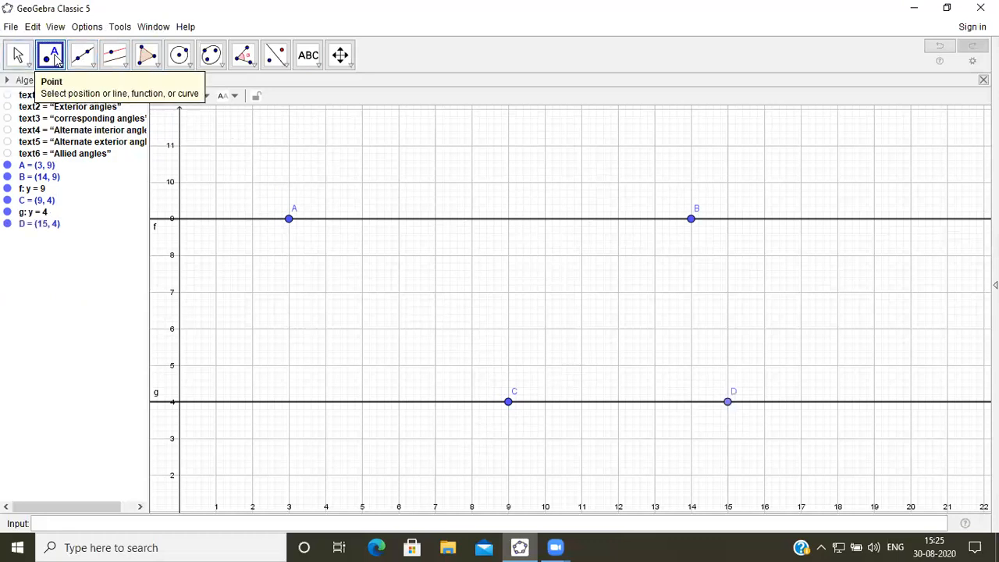
click(17, 56)
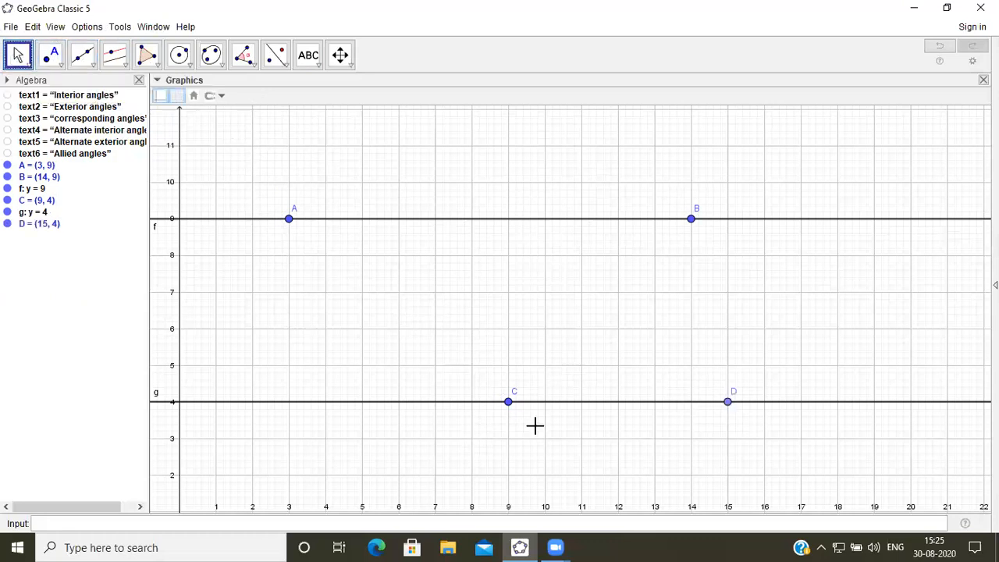
drag(508, 407, 367, 410)
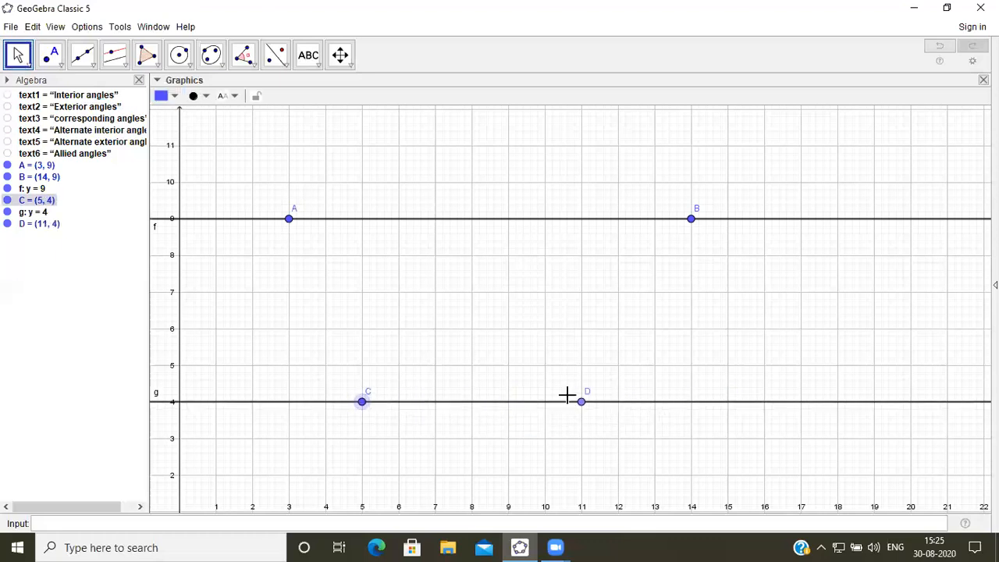
drag(581, 407, 727, 404)
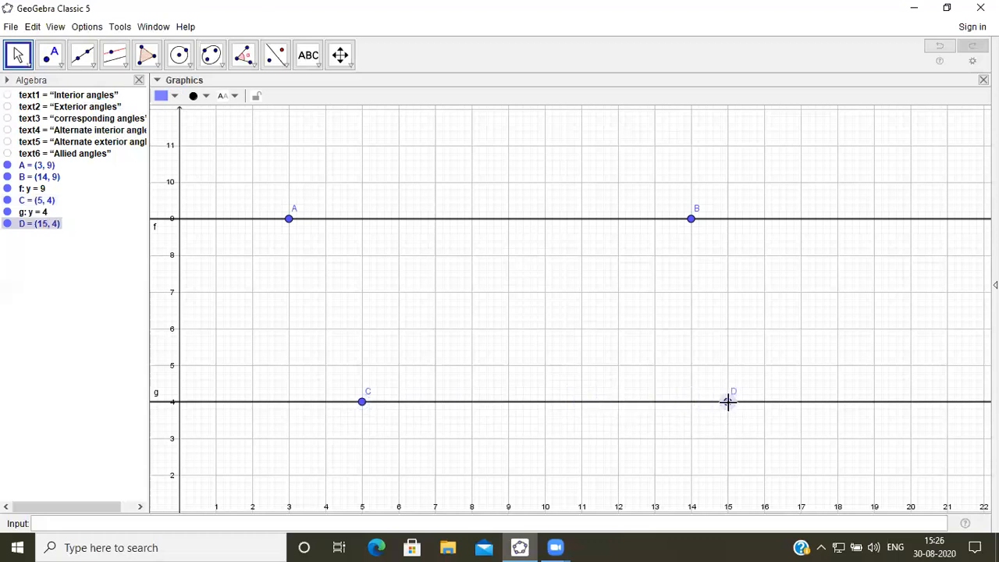
click(159, 122)
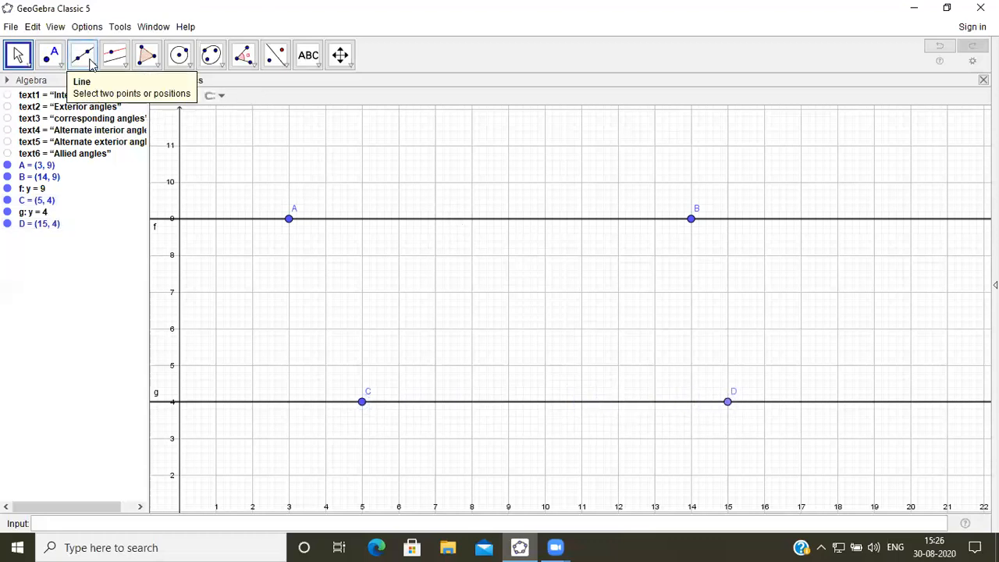
Draw a slanted transversal line across both parallel lines through new points at about (12.14, 11.68) and (8.14, 1.78)
click(89, 62)
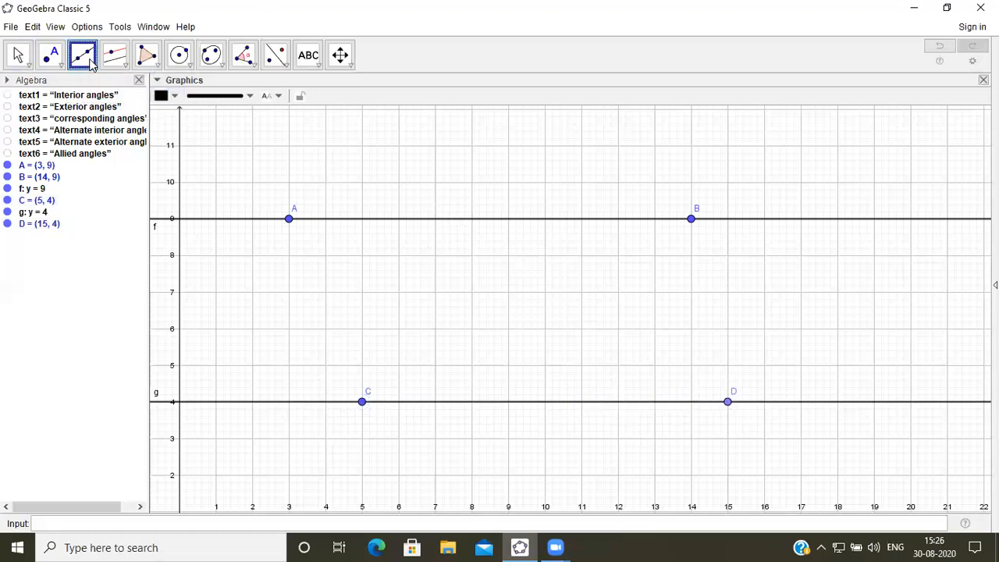
click(622, 119)
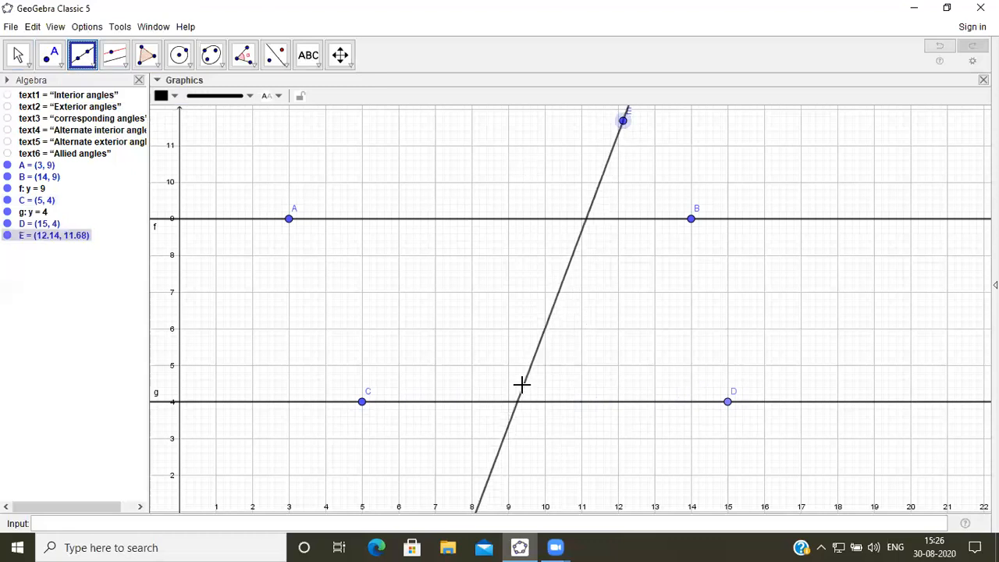
click(476, 483)
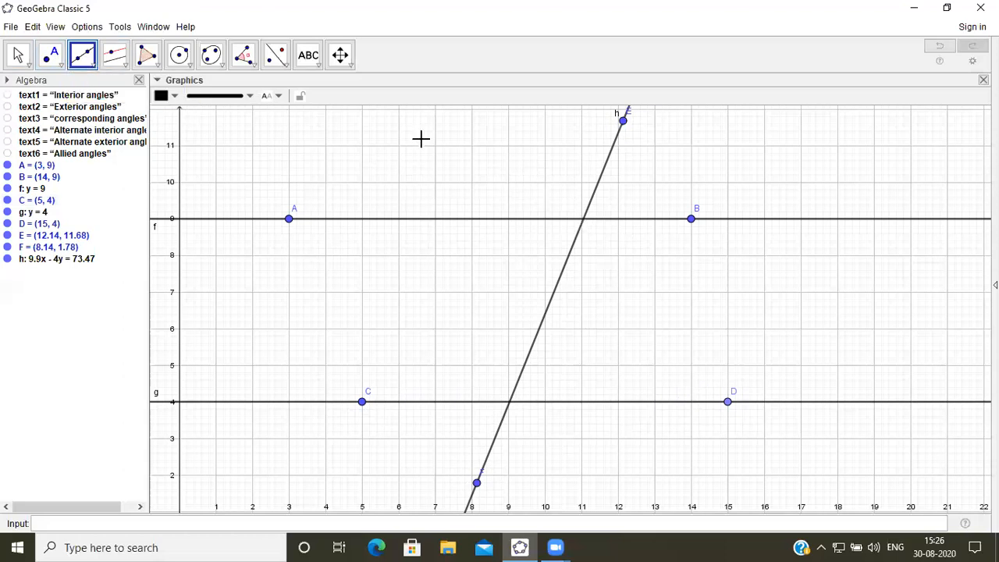
Mark the intersection points of the transversal with the upper and lower parallel lines
click(56, 61)
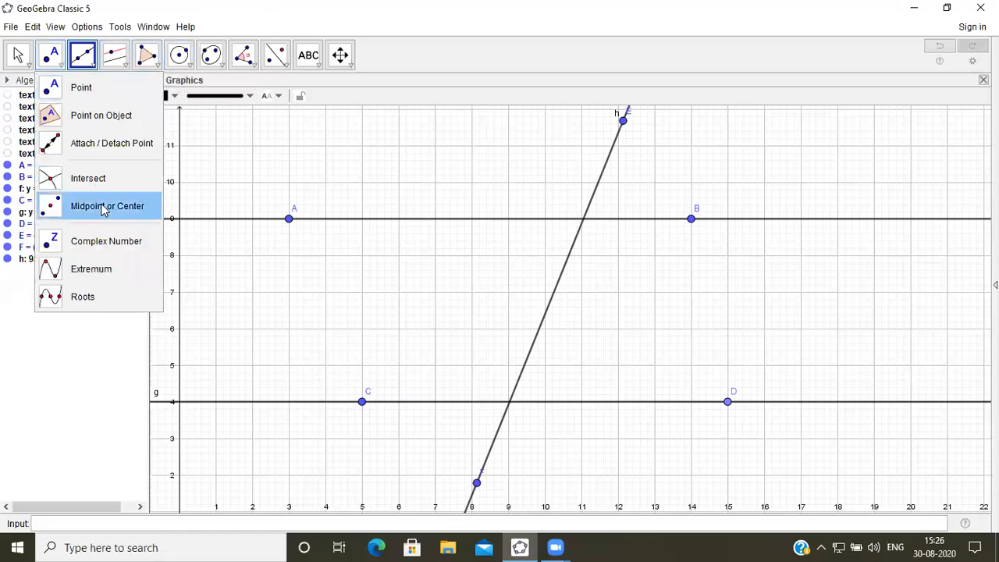
click(113, 181)
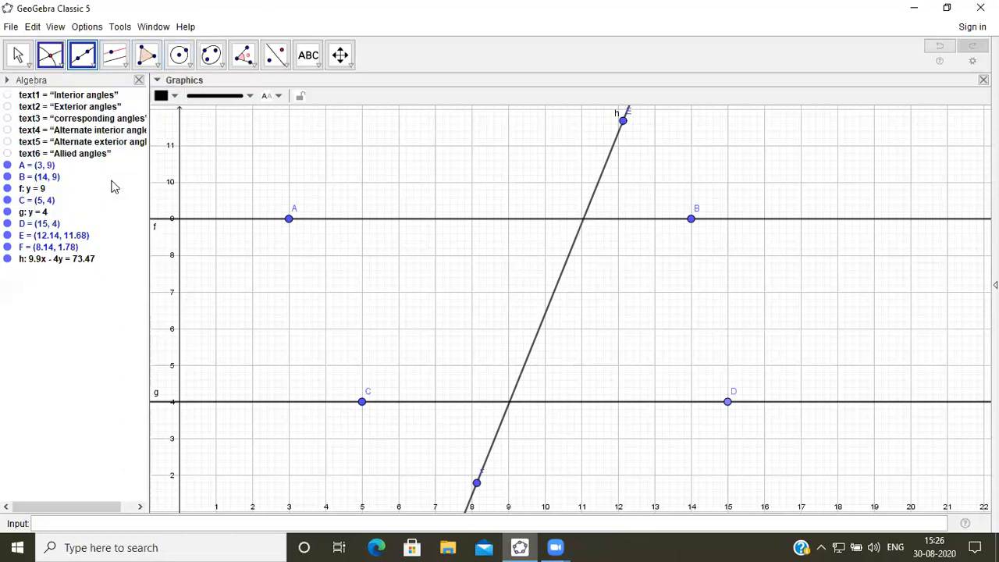
click(584, 221)
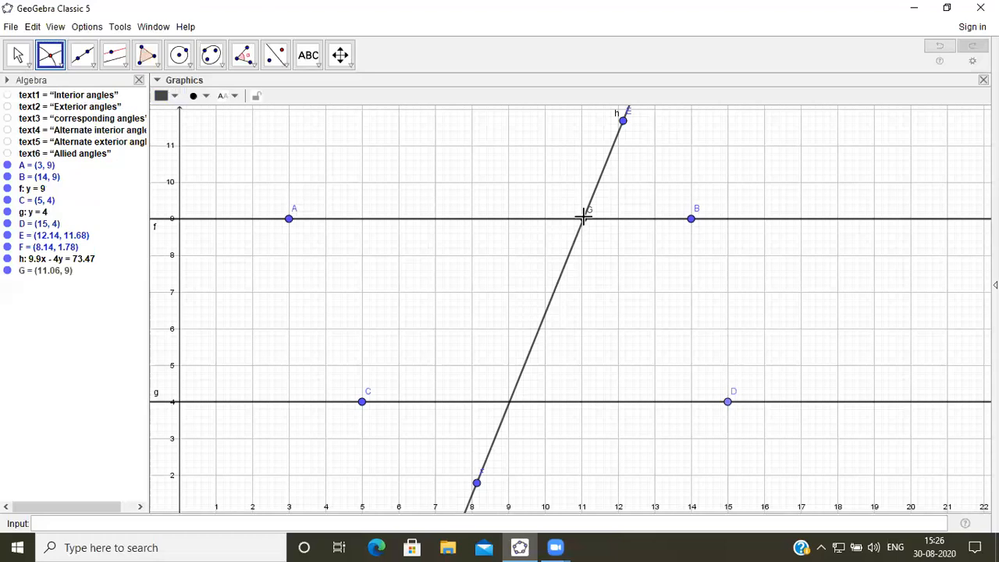
click(507, 401)
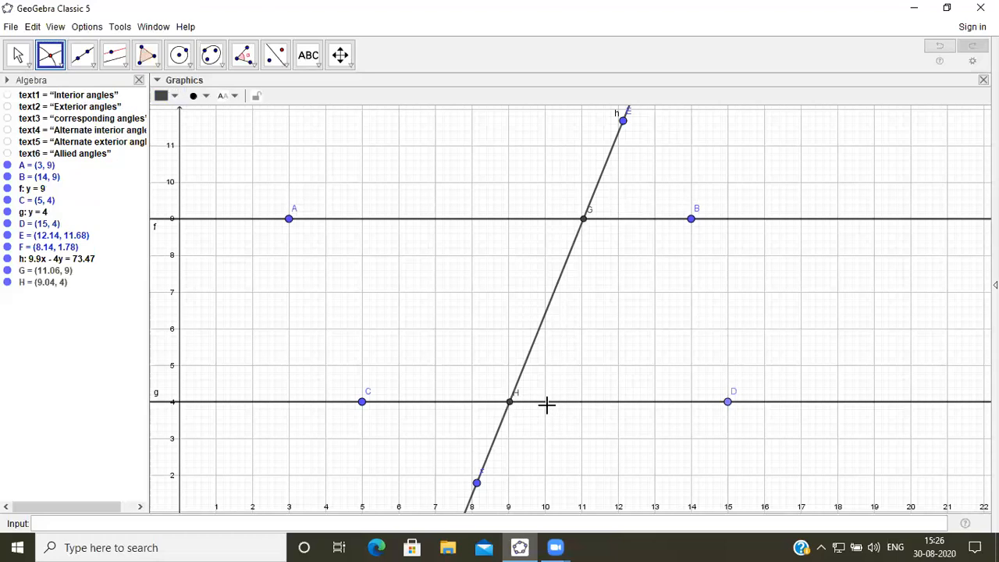
Construct circles of radius 1 centred at the intersection points G and H
click(190, 68)
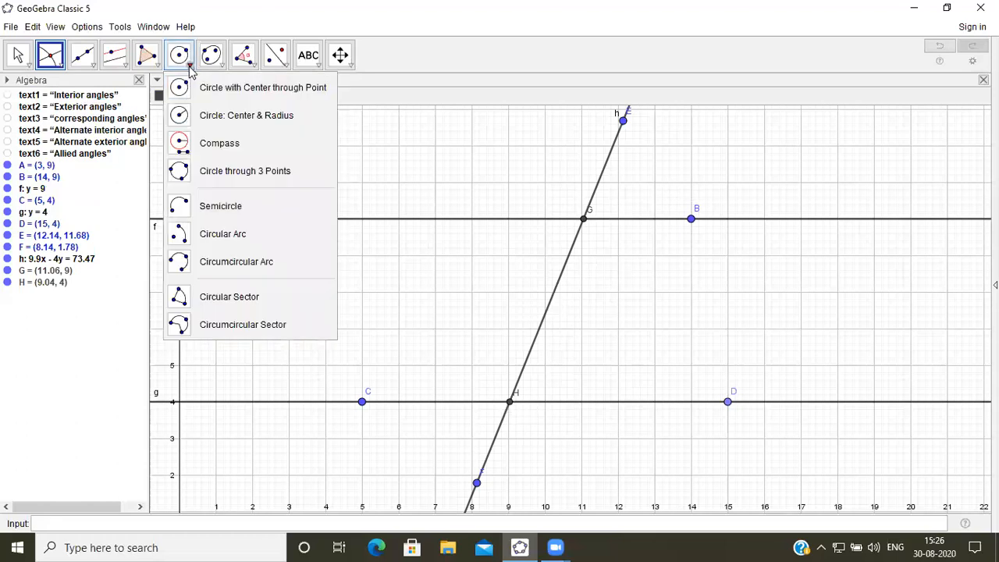
click(221, 117)
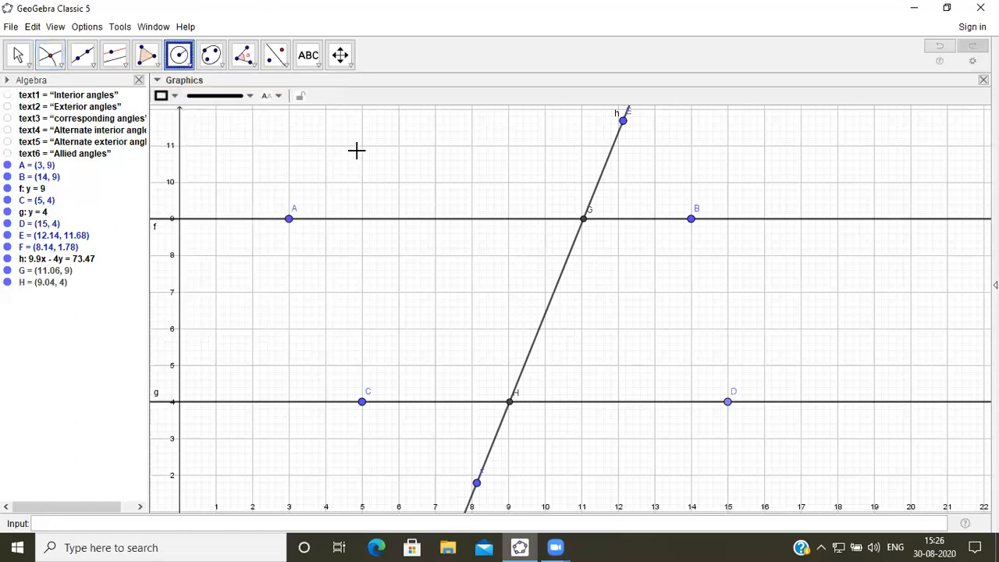
click(584, 221)
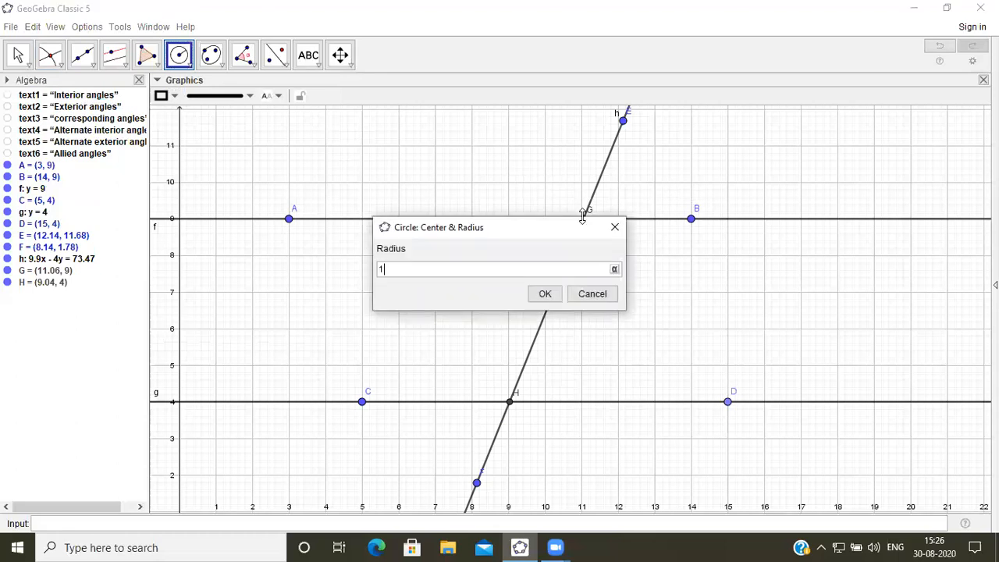
click(544, 294)
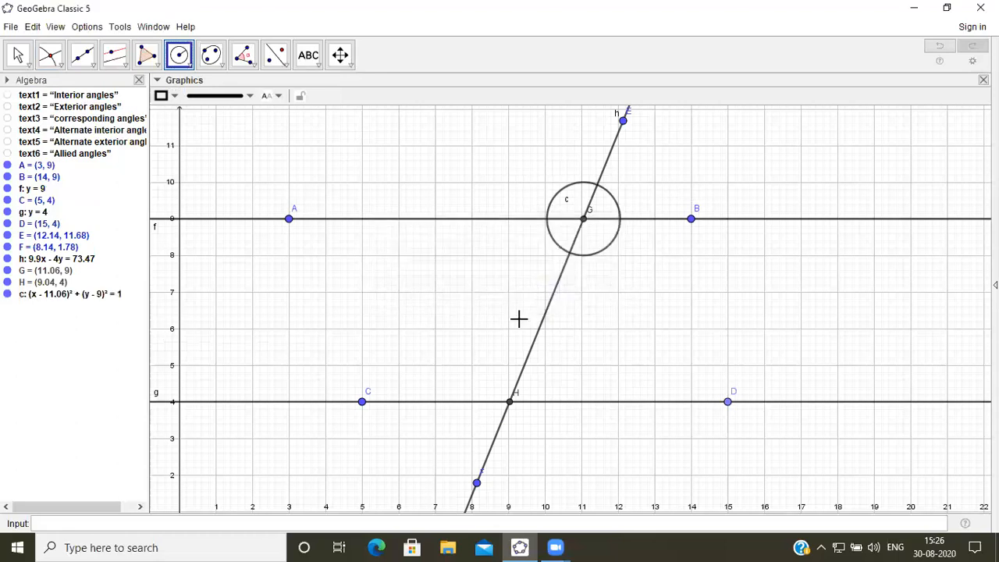
click(508, 402)
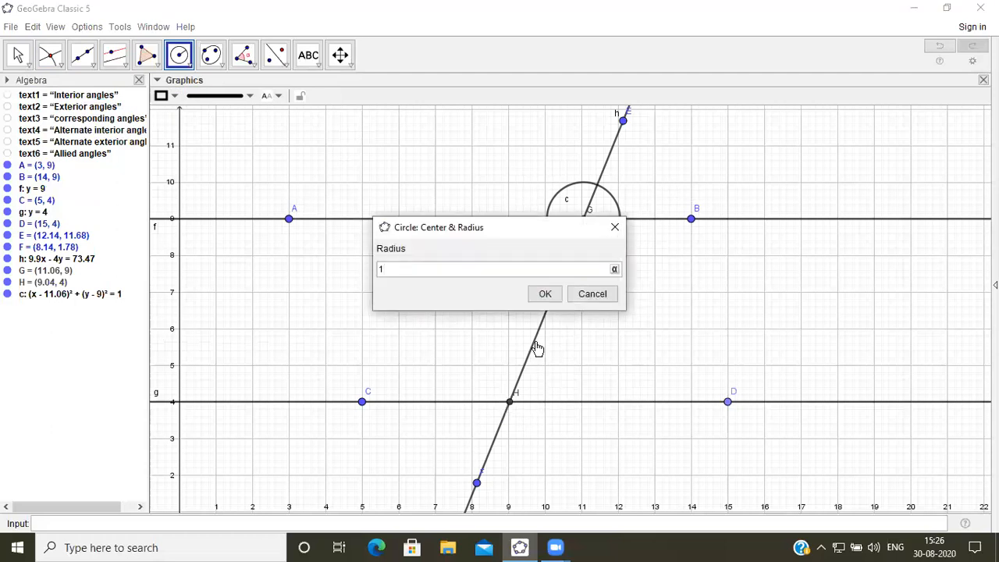
click(547, 294)
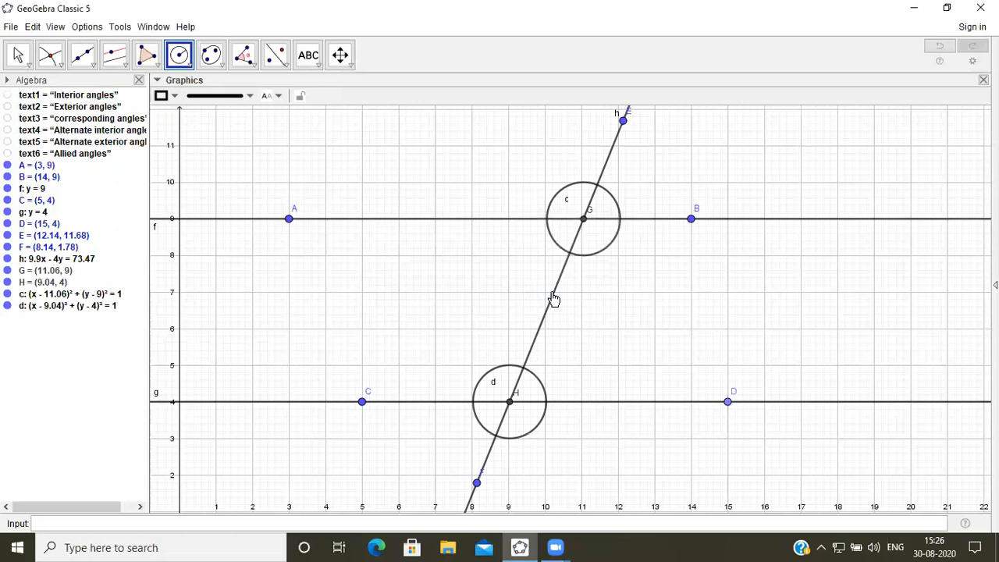
Mark the points where the circle around G intersects the upper parallel line and the transversal
click(191, 69)
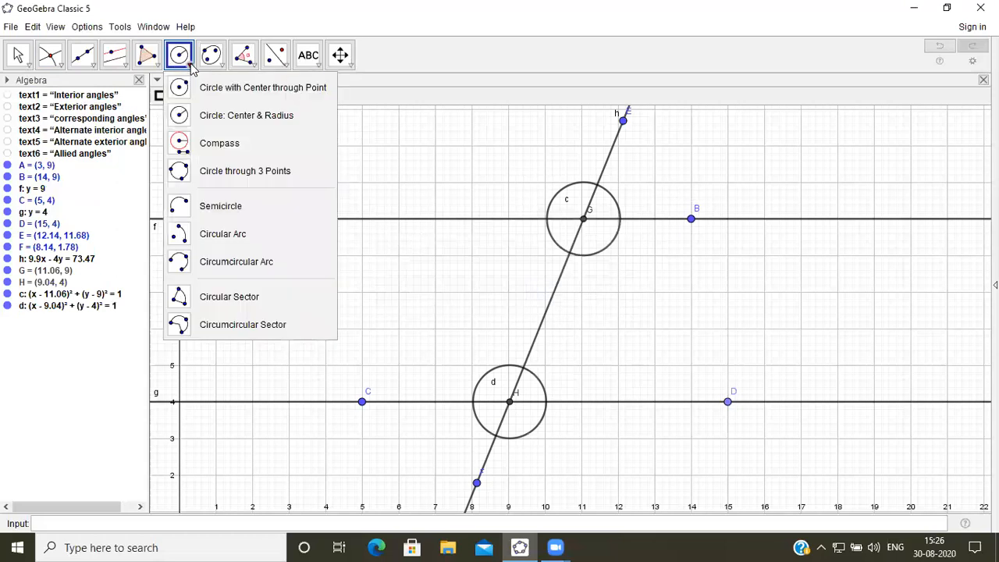
click(236, 294)
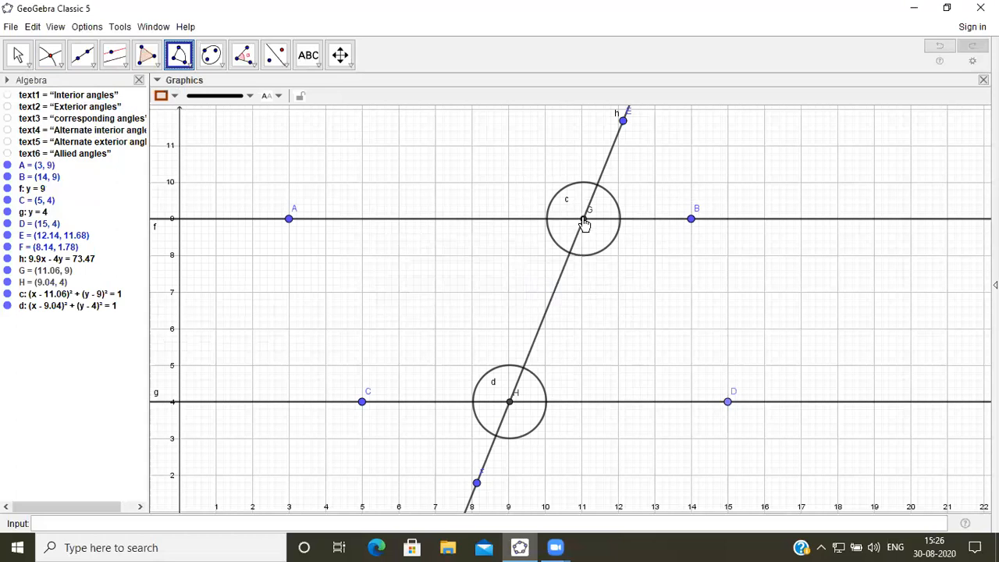
click(51, 59)
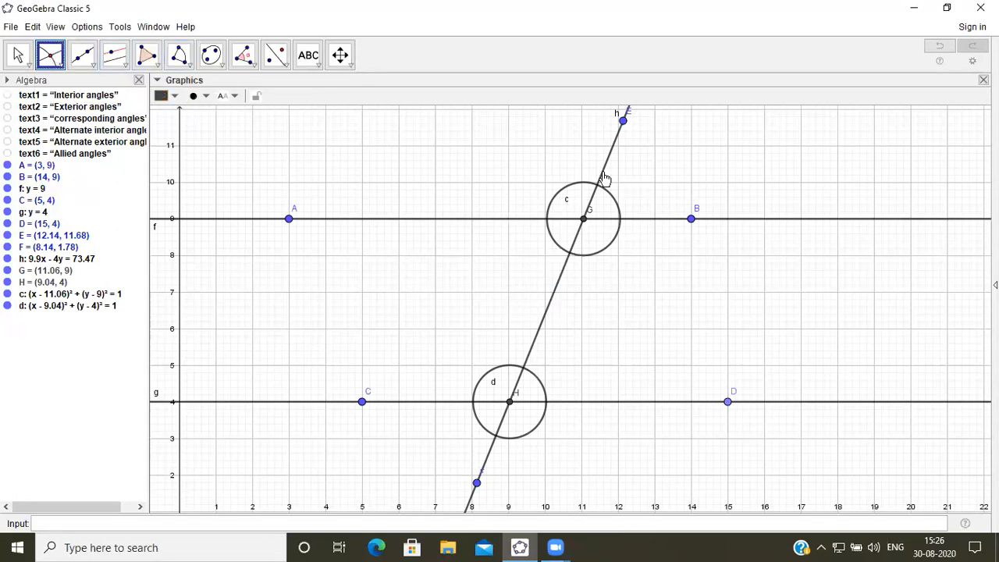
click(558, 197)
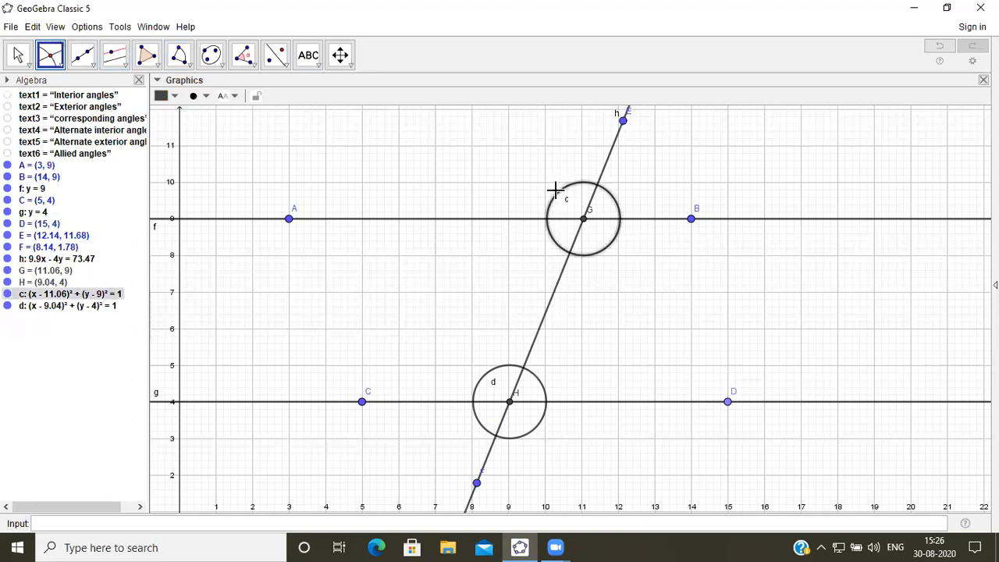
click(511, 219)
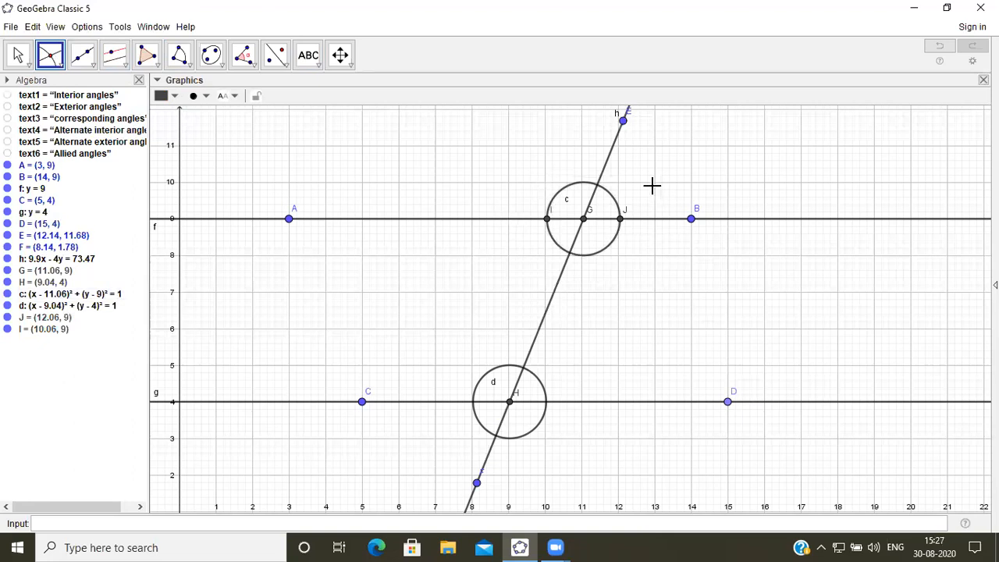
click(568, 194)
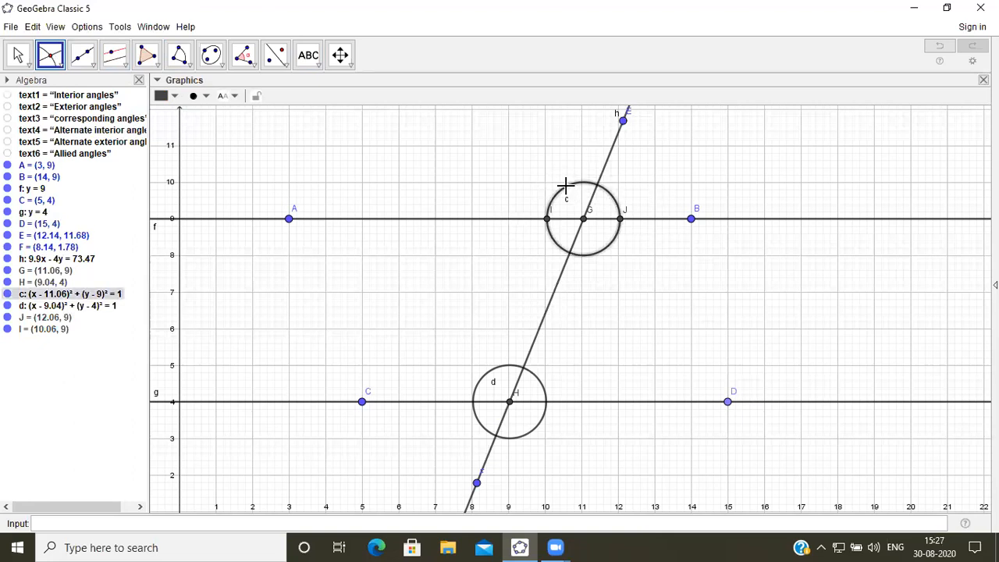
click(608, 154)
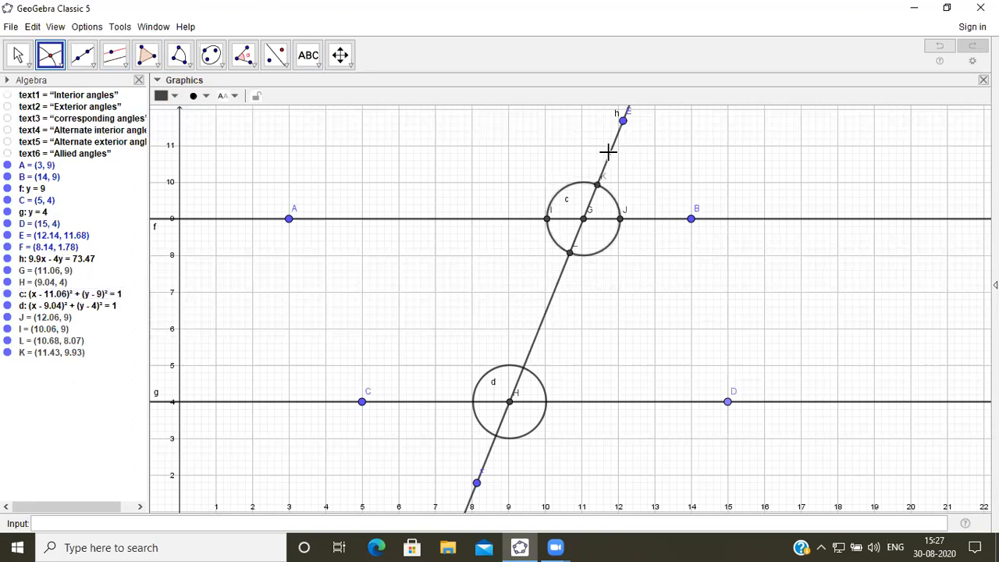
Mark the points where the circle around H intersects the lower parallel line and the transversal
click(428, 404)
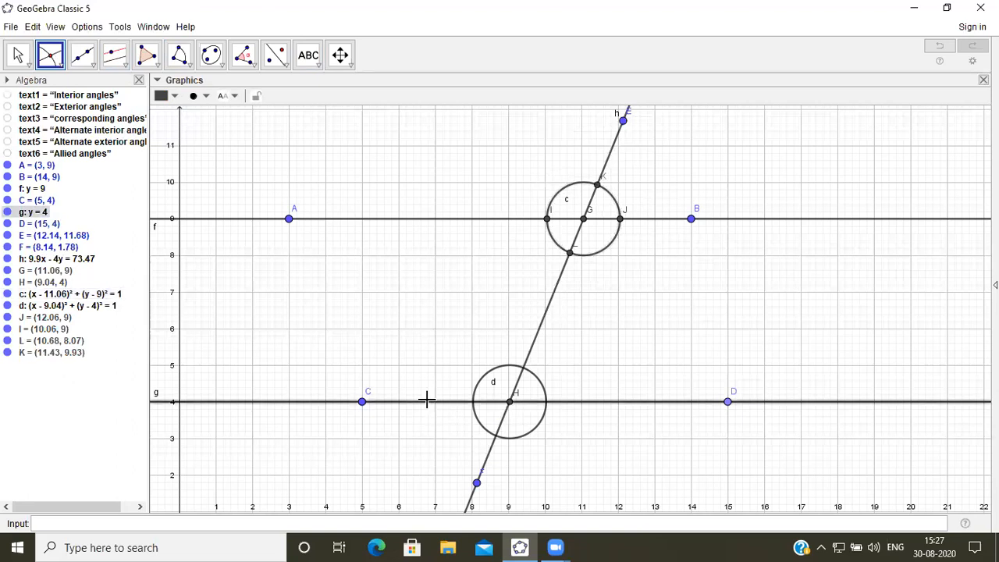
click(480, 385)
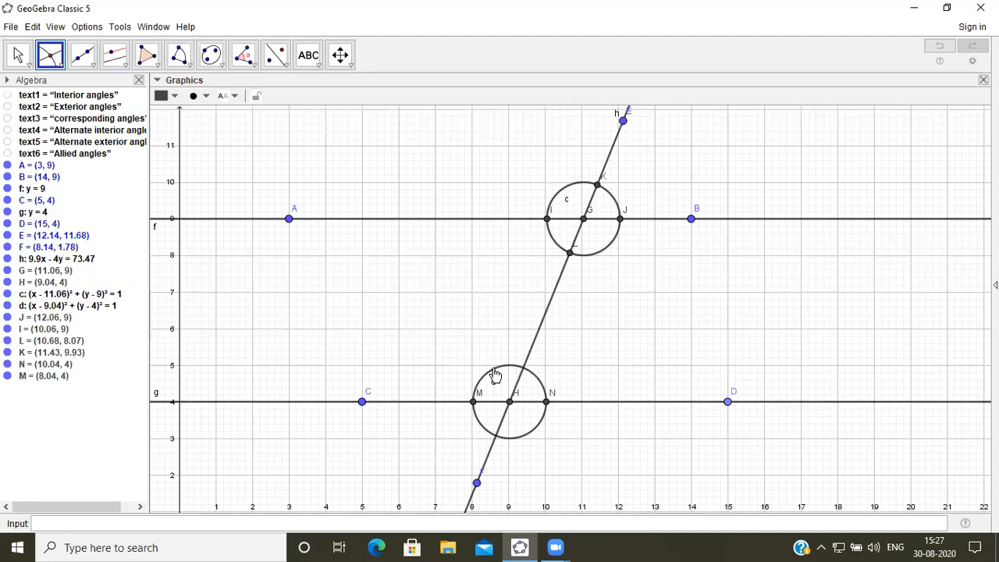
click(492, 368)
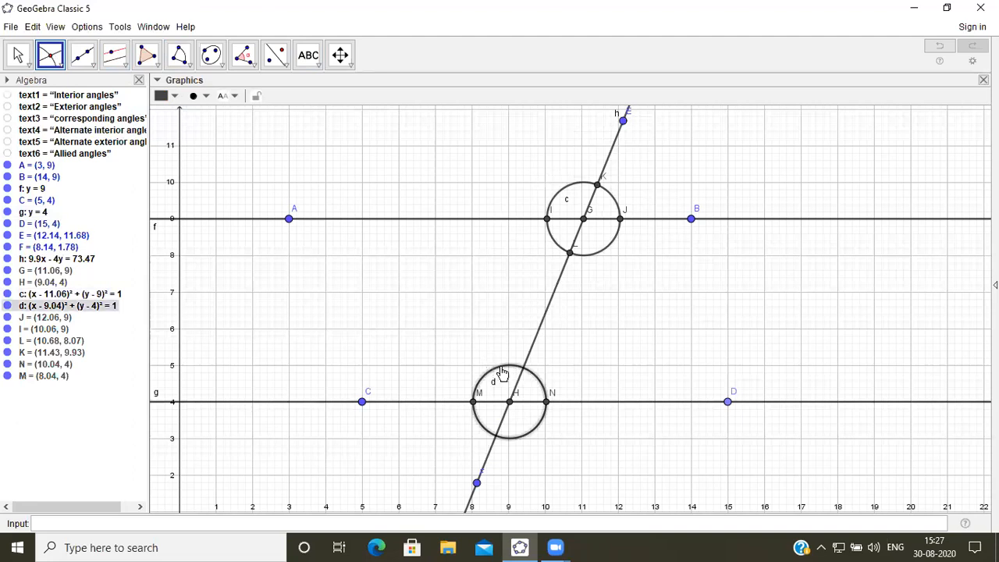
click(532, 337)
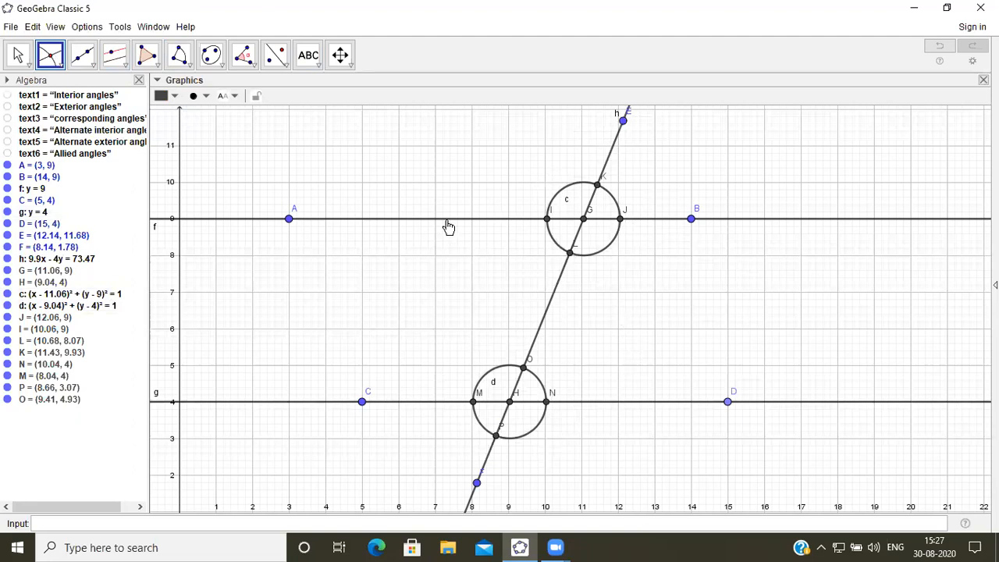
Construct two circular sectors centred at G, one from K to I and one from I to L
click(184, 62)
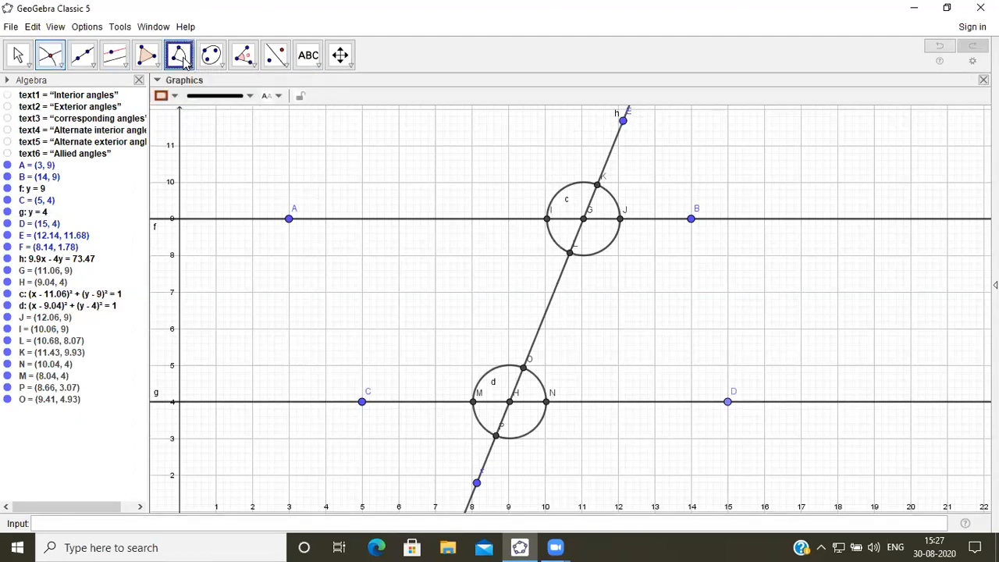
click(582, 219)
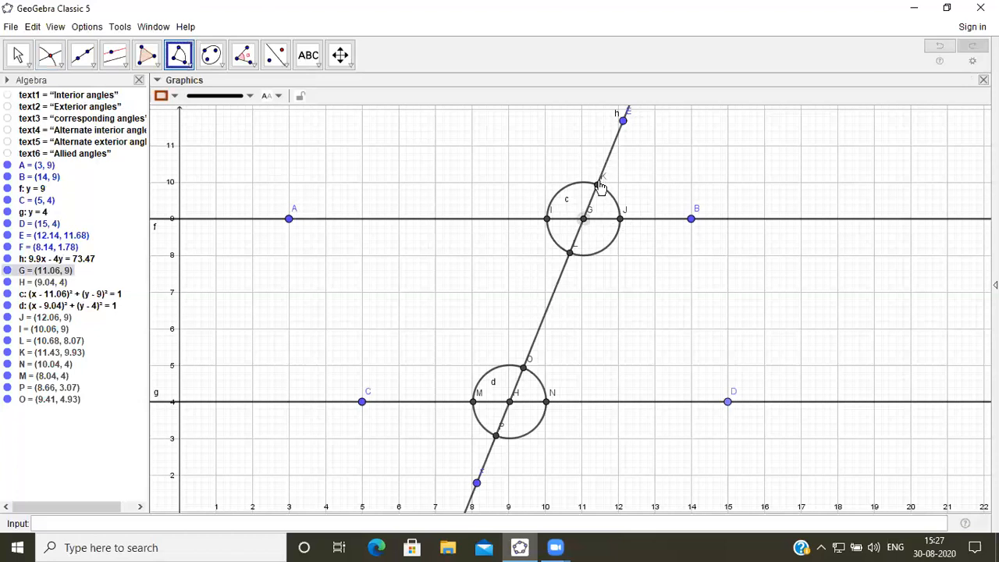
click(598, 186)
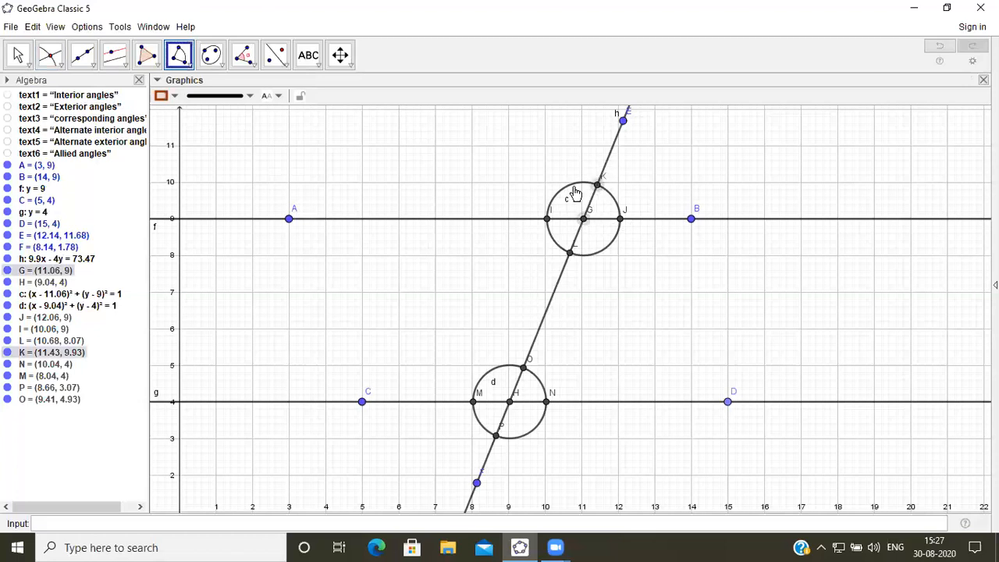
click(549, 221)
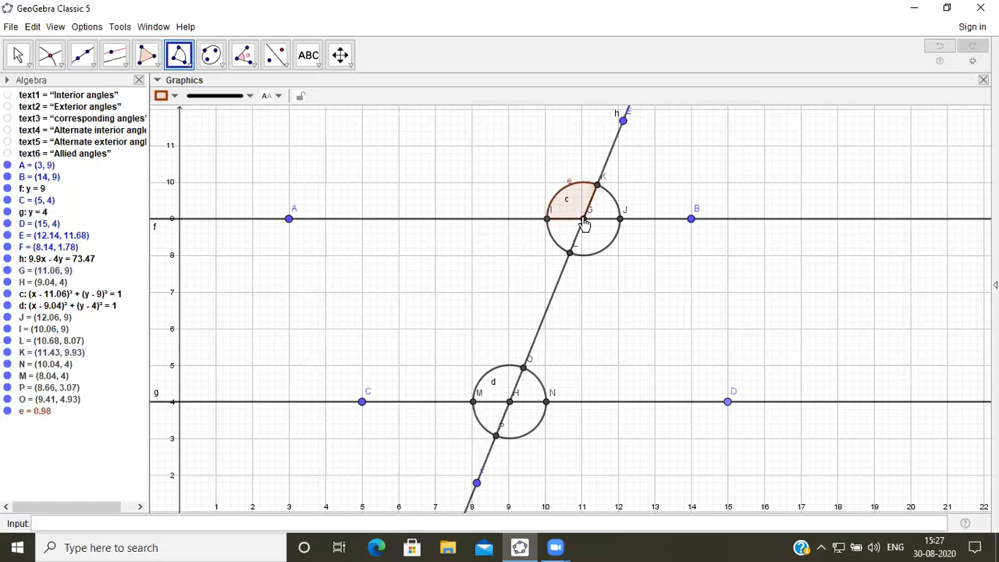
click(547, 221)
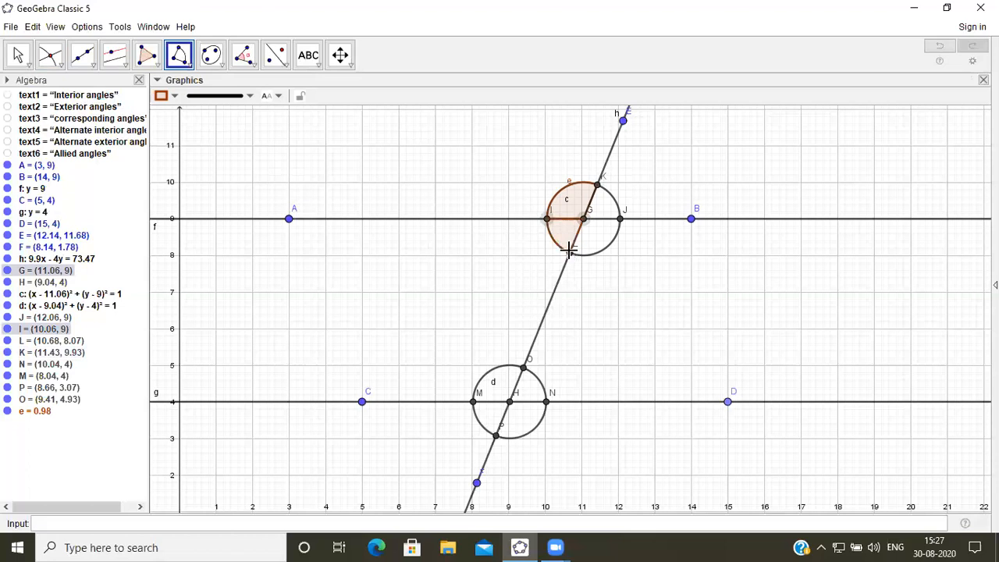
click(571, 254)
Construct two circular sectors centred at G, one from L to J and one from J to K
click(584, 221)
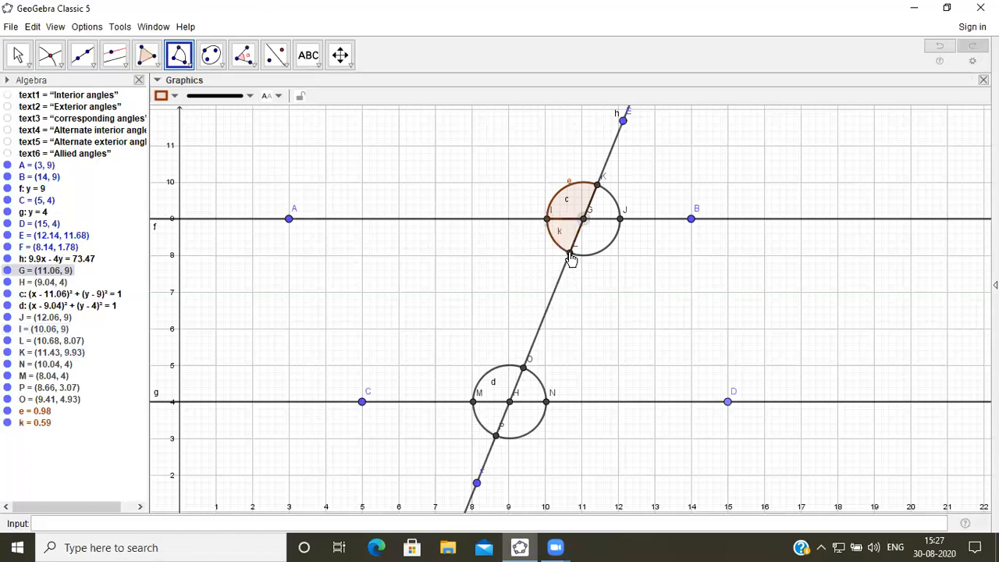
click(570, 255)
click(617, 222)
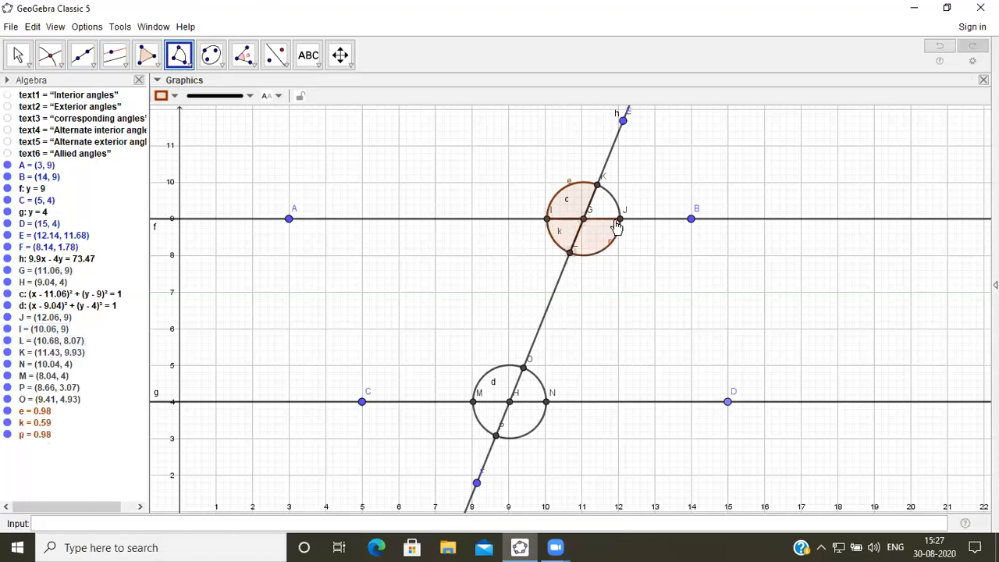
click(584, 219)
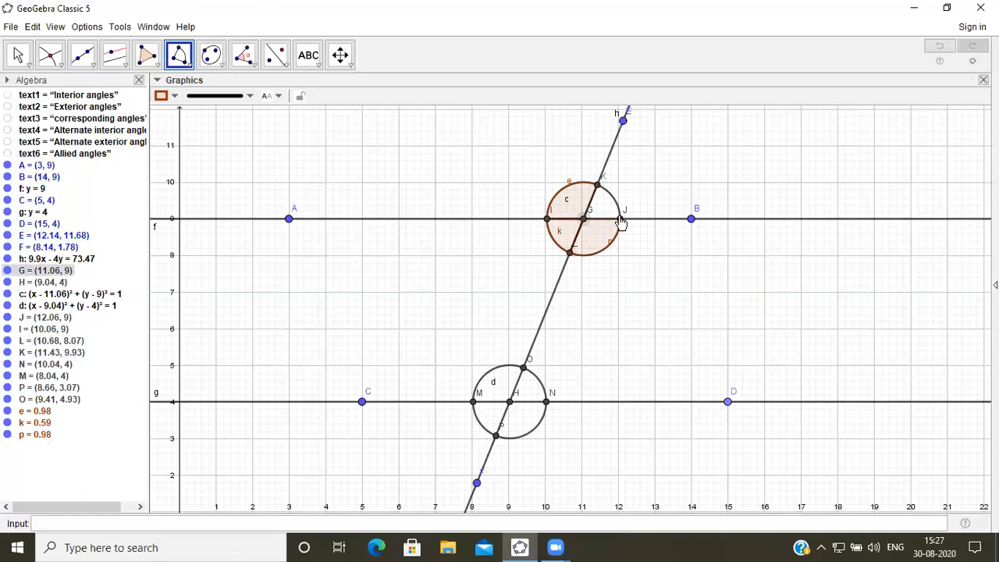
click(619, 220)
click(597, 181)
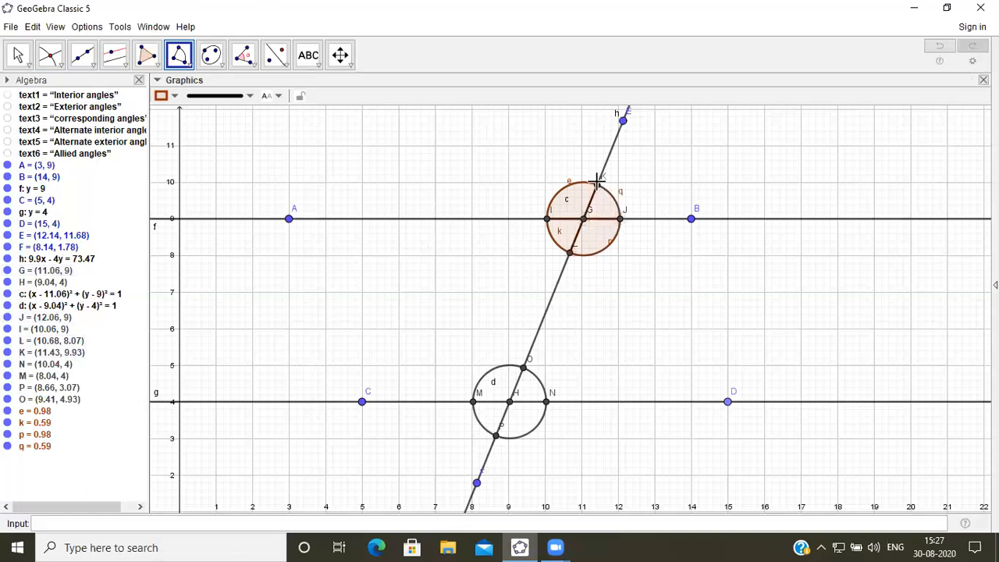
Construct two circular sectors centred at H, one from O to M and one from M to P
click(509, 403)
click(525, 369)
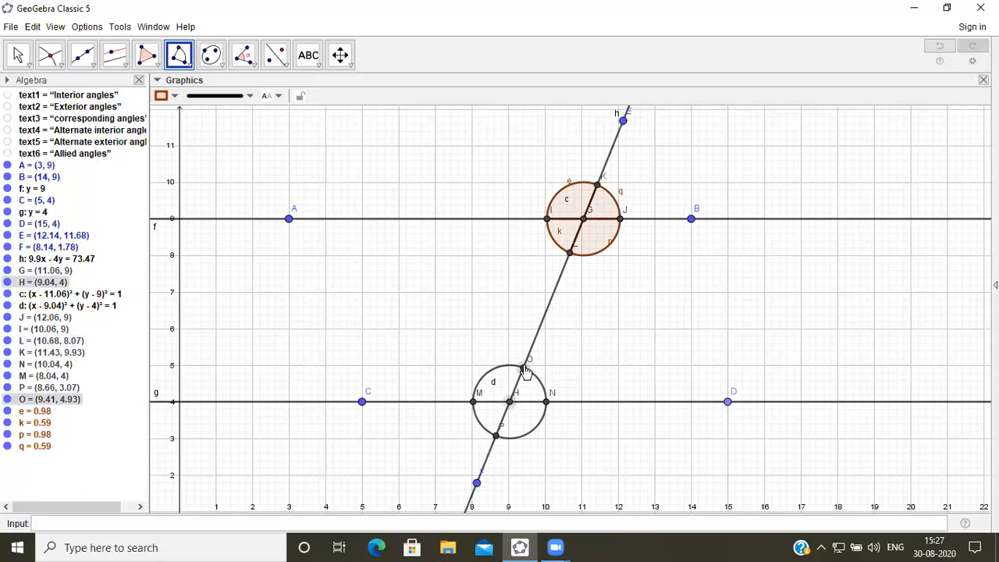
click(472, 401)
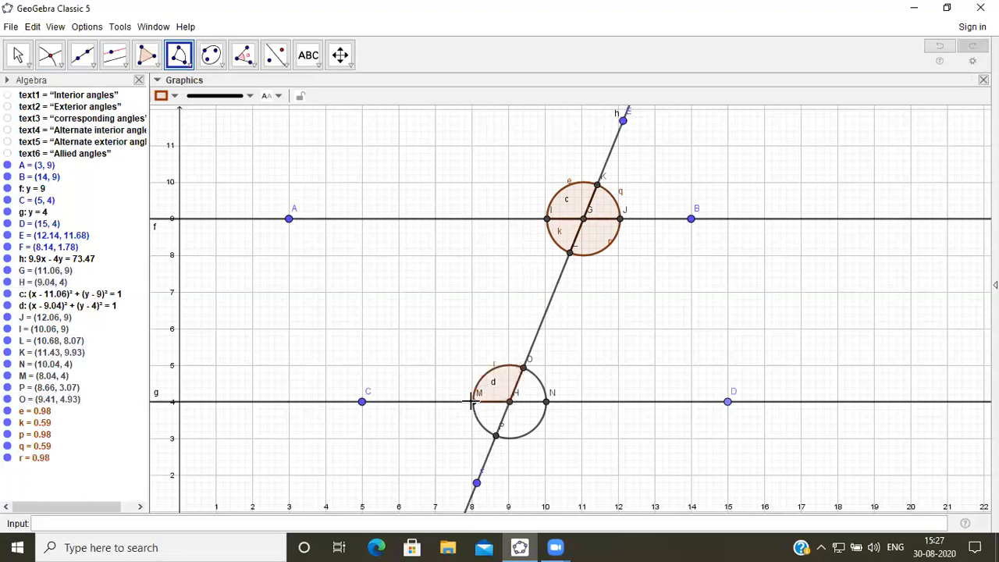
click(509, 403)
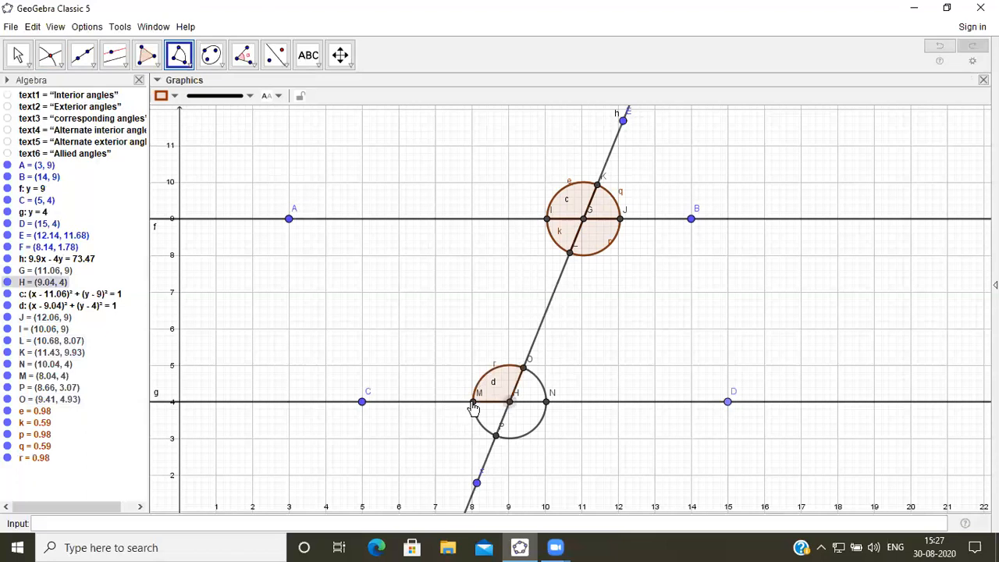
click(472, 403)
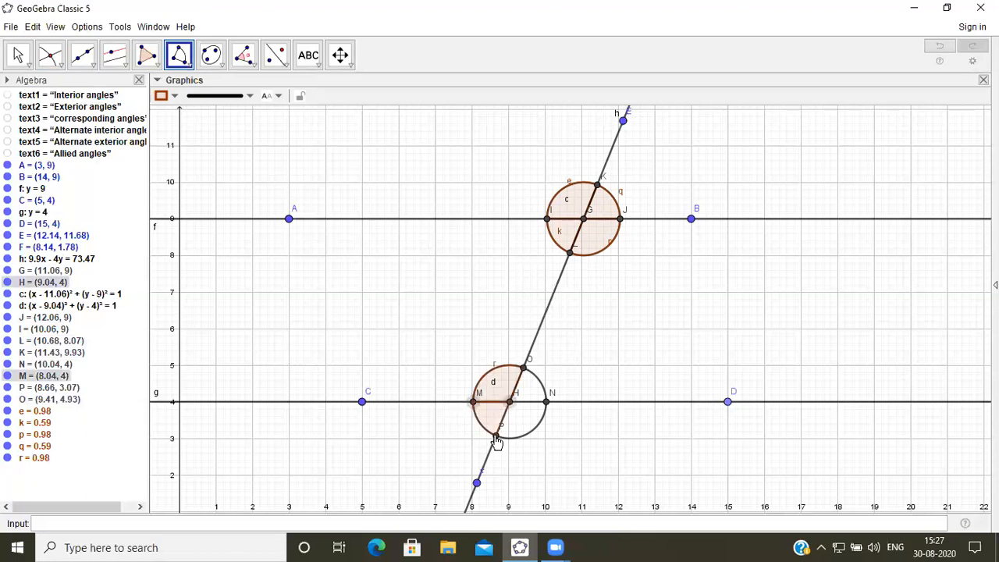
click(496, 437)
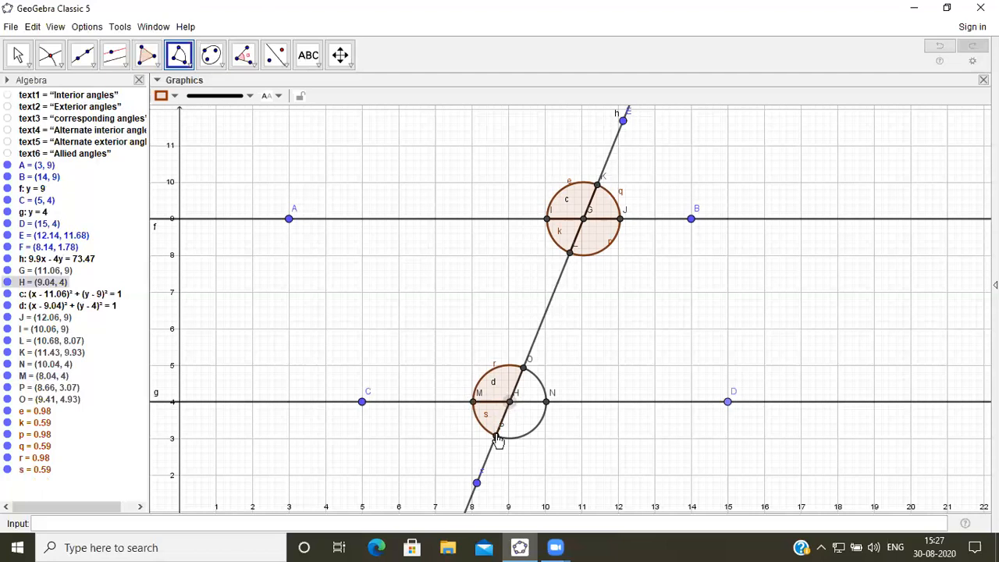
Construct two circular sectors centred at H, one from P to N and one from N to O
click(496, 438)
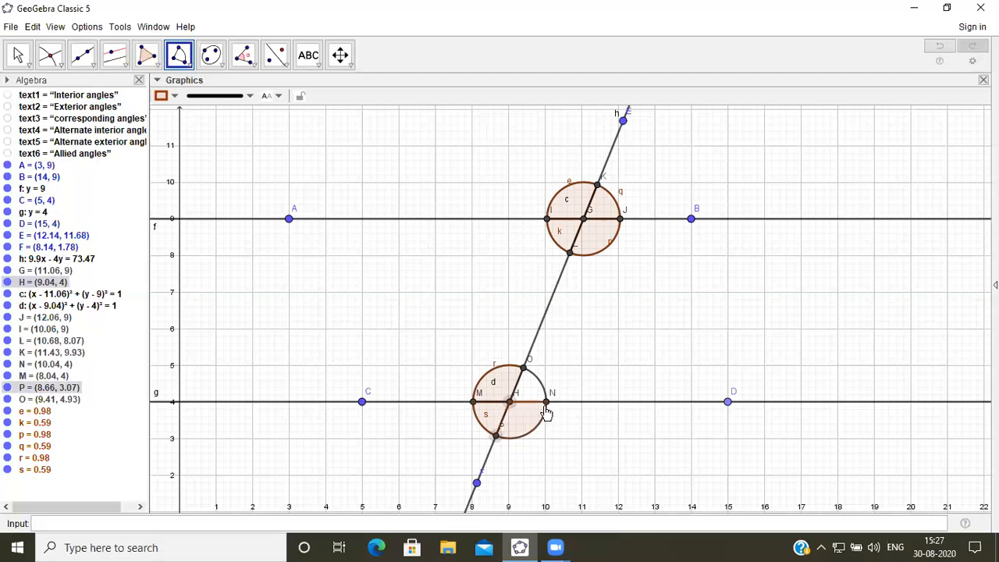
click(545, 405)
click(510, 403)
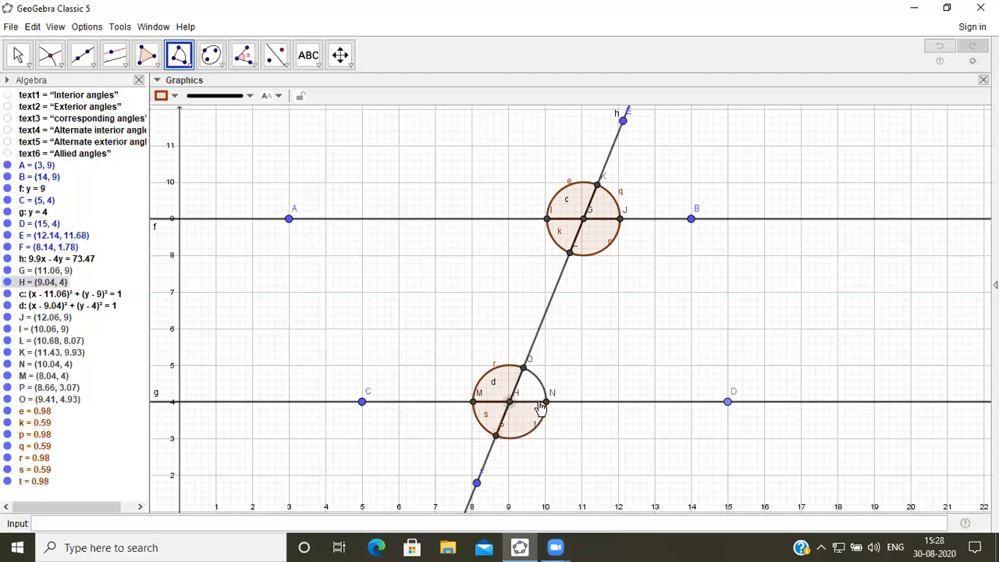
click(546, 402)
click(524, 368)
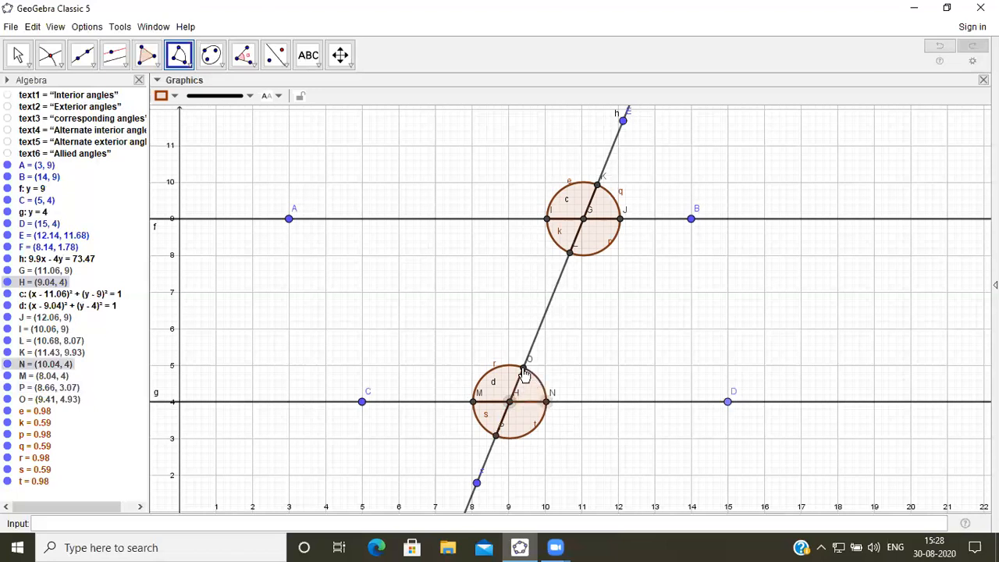
double_click(523, 369)
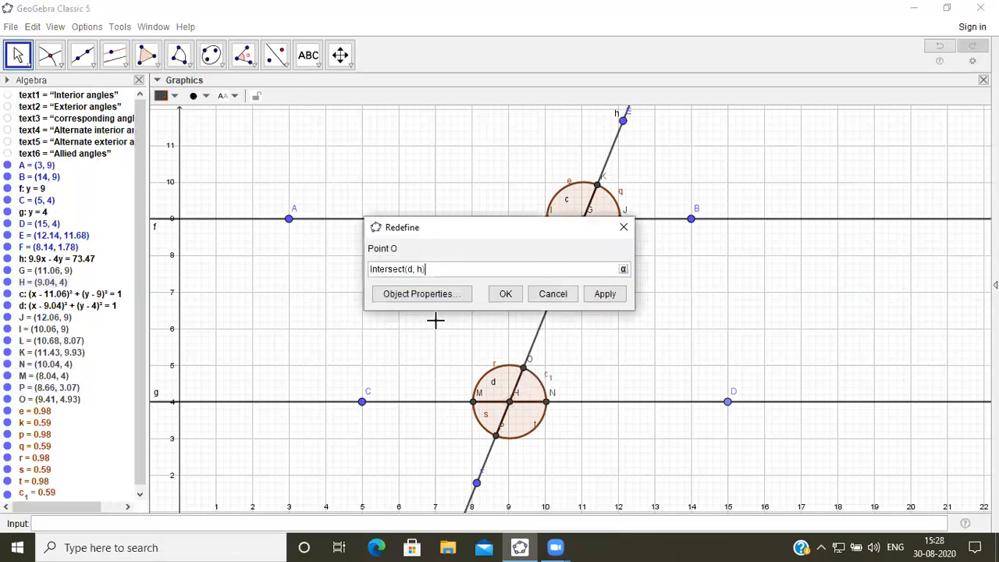
click(623, 227)
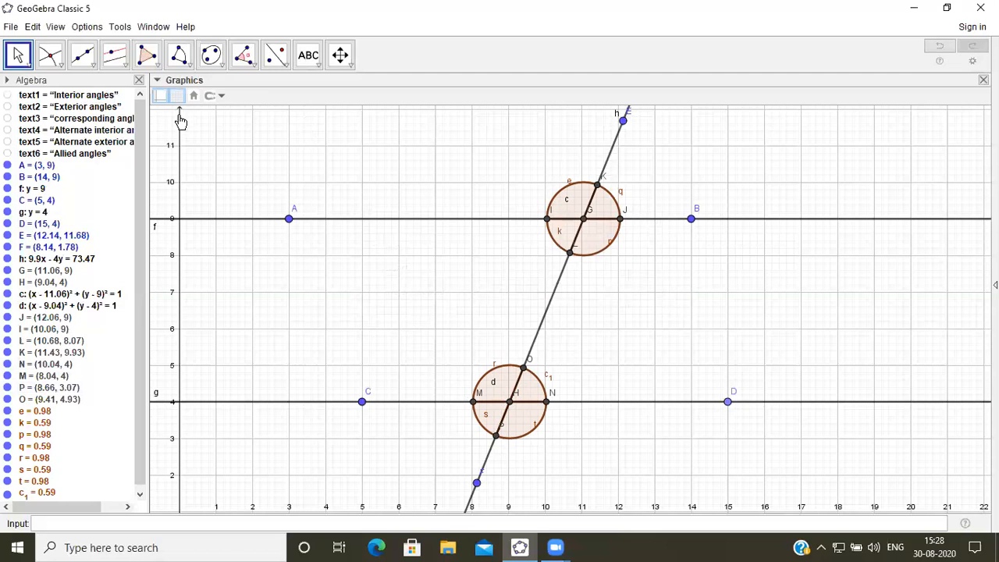
Colour the sector between L and J at G red and raise its fill to nearly opaque
click(590, 248)
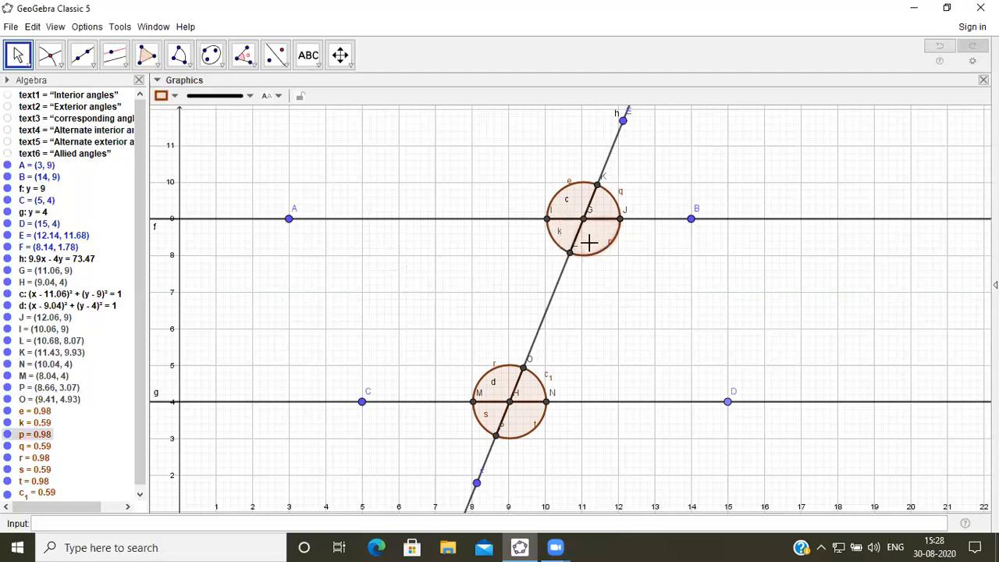
click(175, 96)
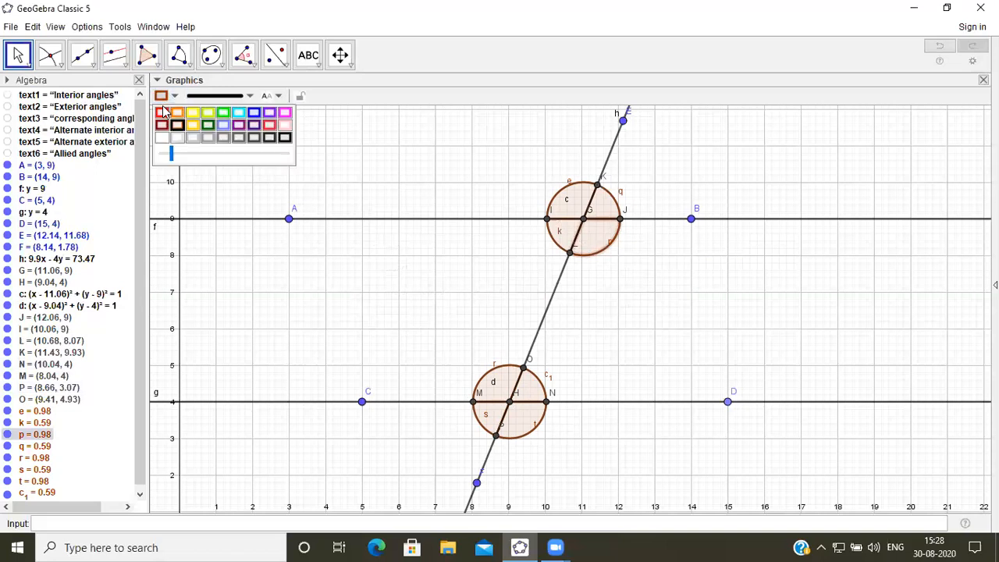
click(162, 114)
click(271, 154)
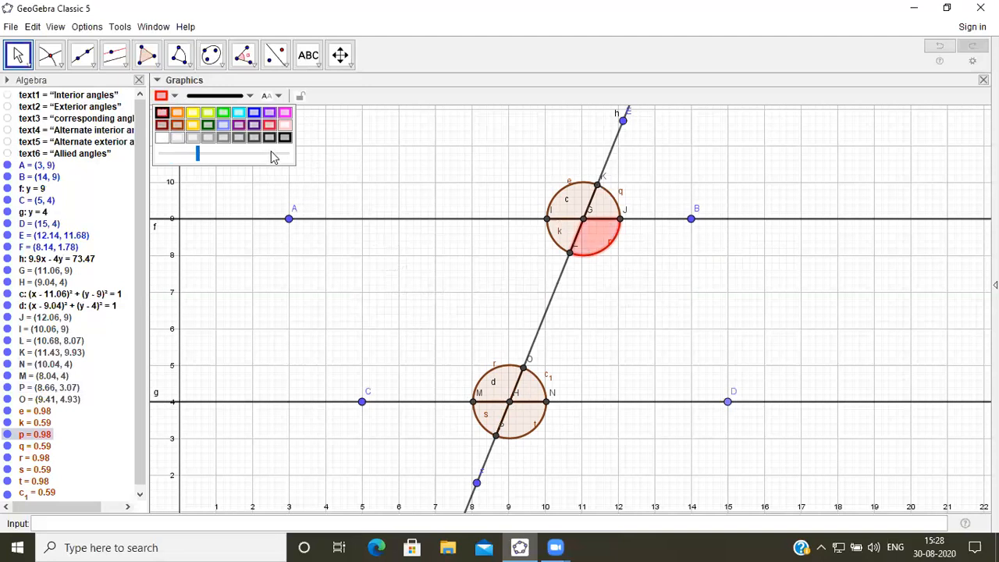
click(275, 156)
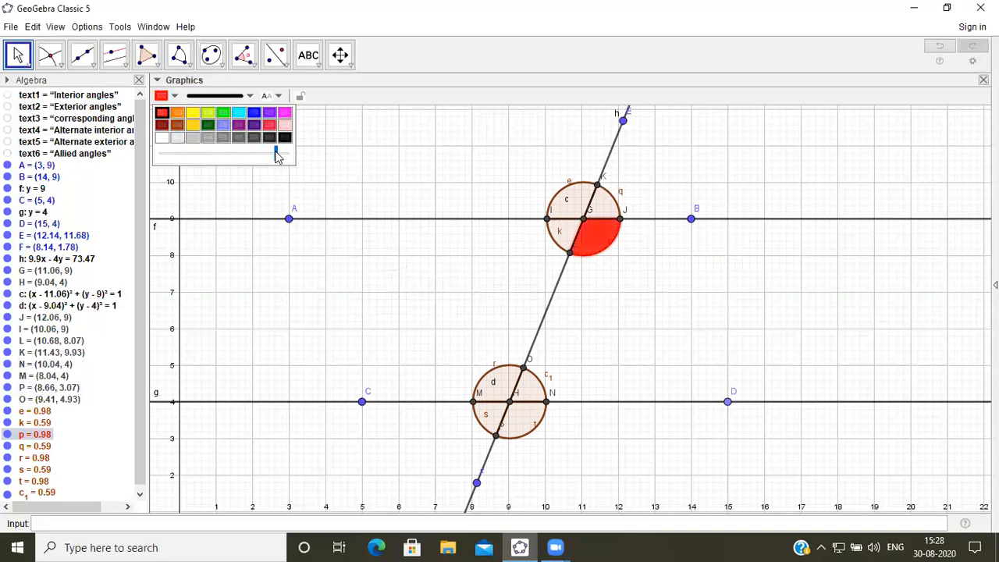
Colour the sector between K and I at G blue with a nearly opaque fill
click(570, 204)
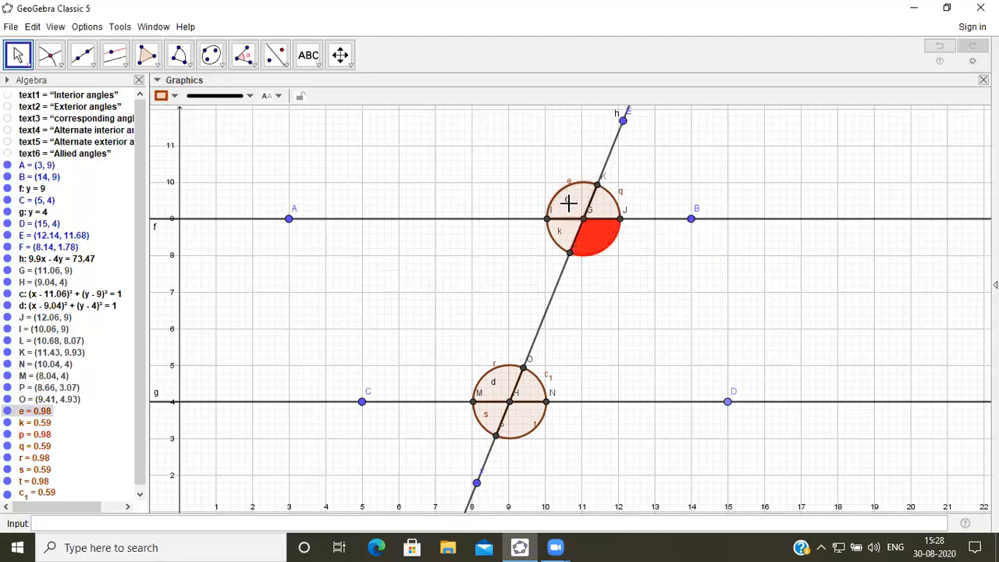
click(160, 96)
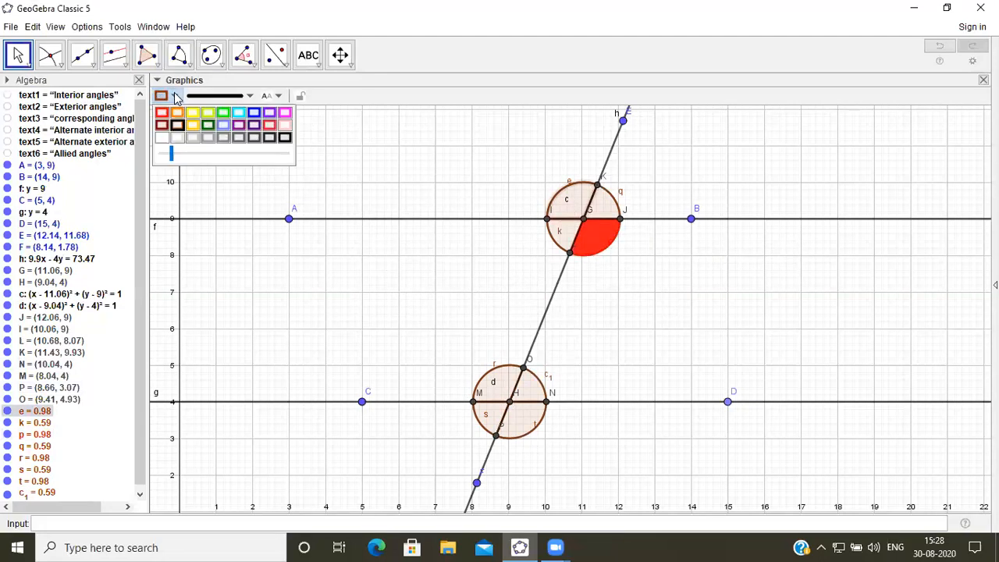
click(255, 114)
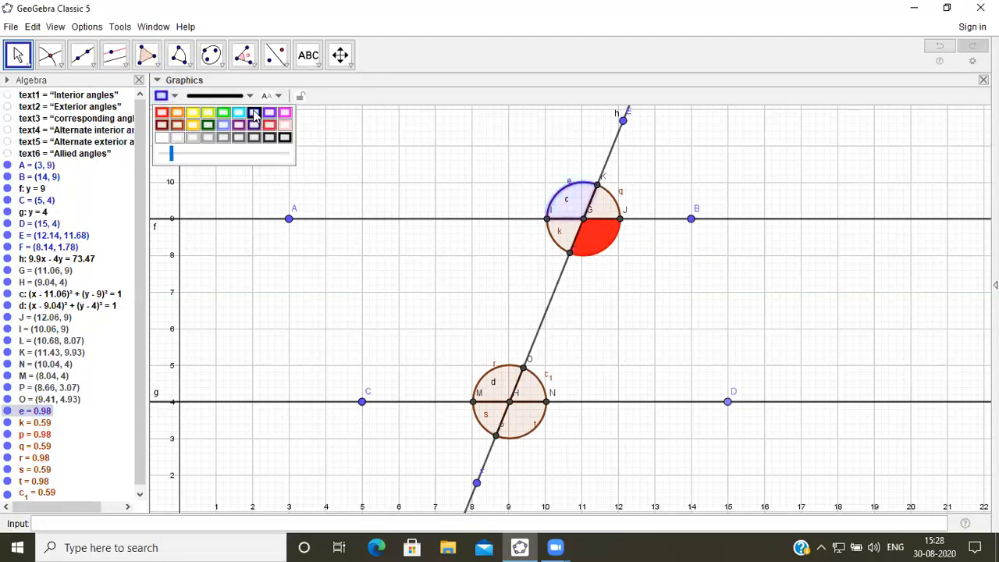
click(279, 155)
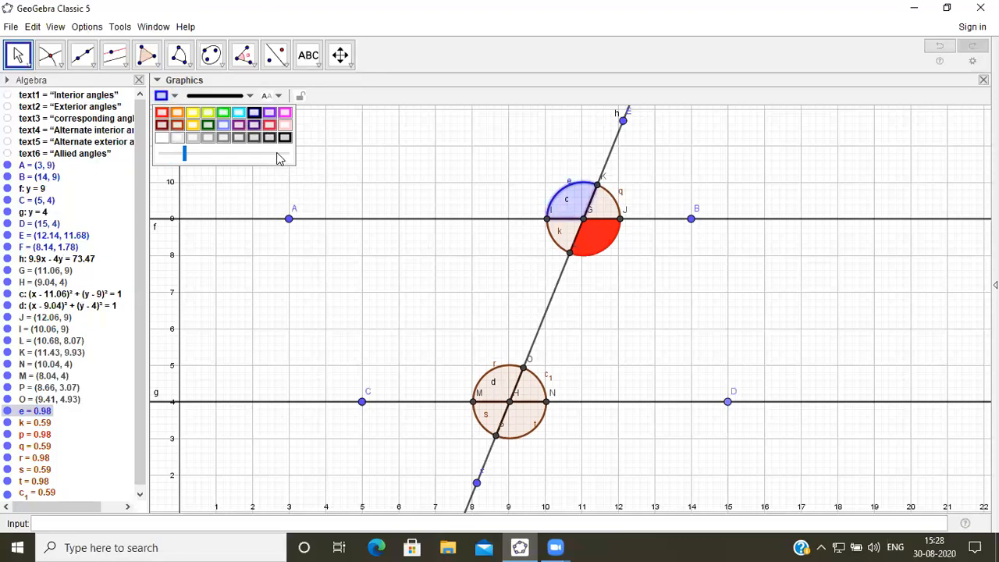
click(279, 156)
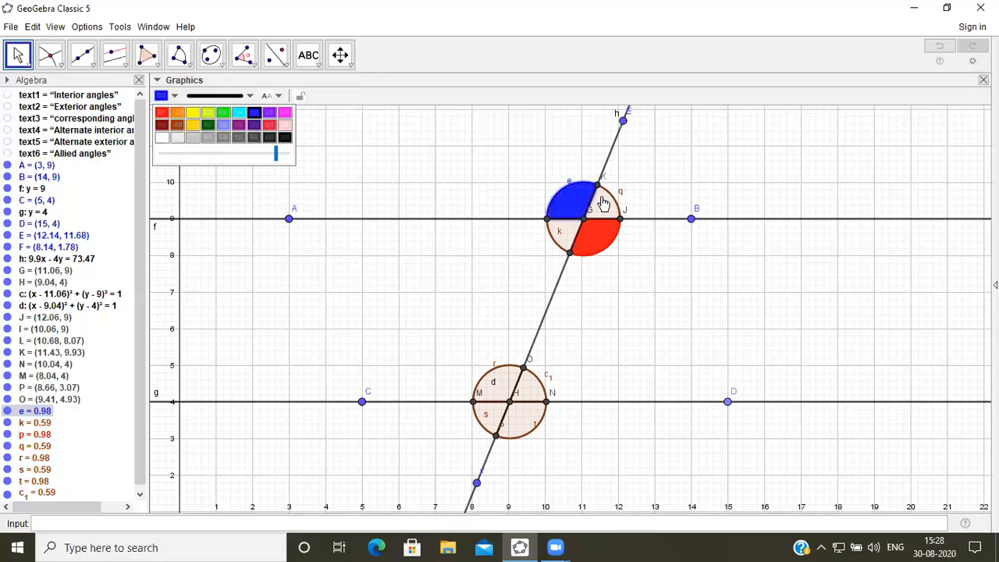
Give the sector between J and K at G a golden yellow, nearly opaque fill
click(601, 205)
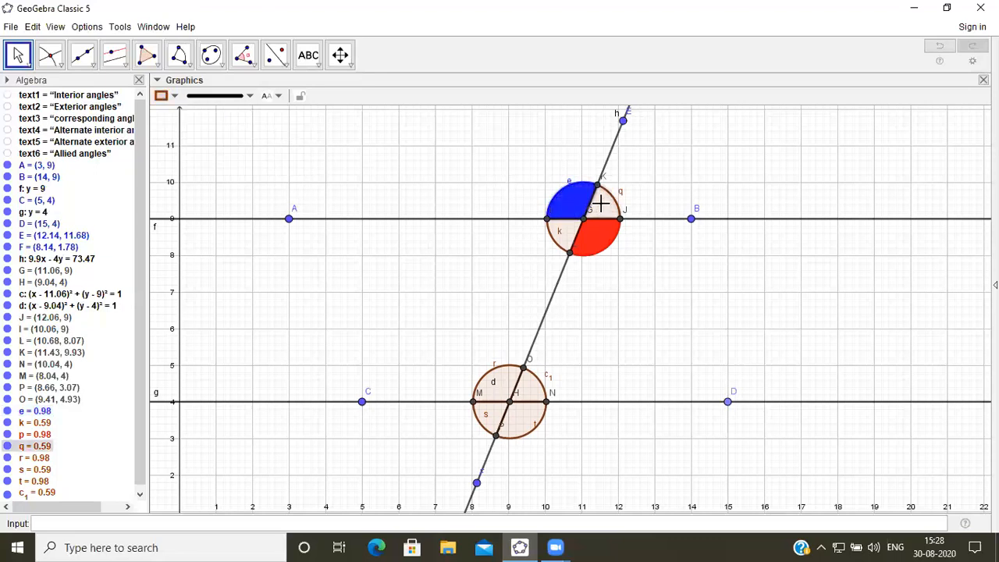
click(174, 96)
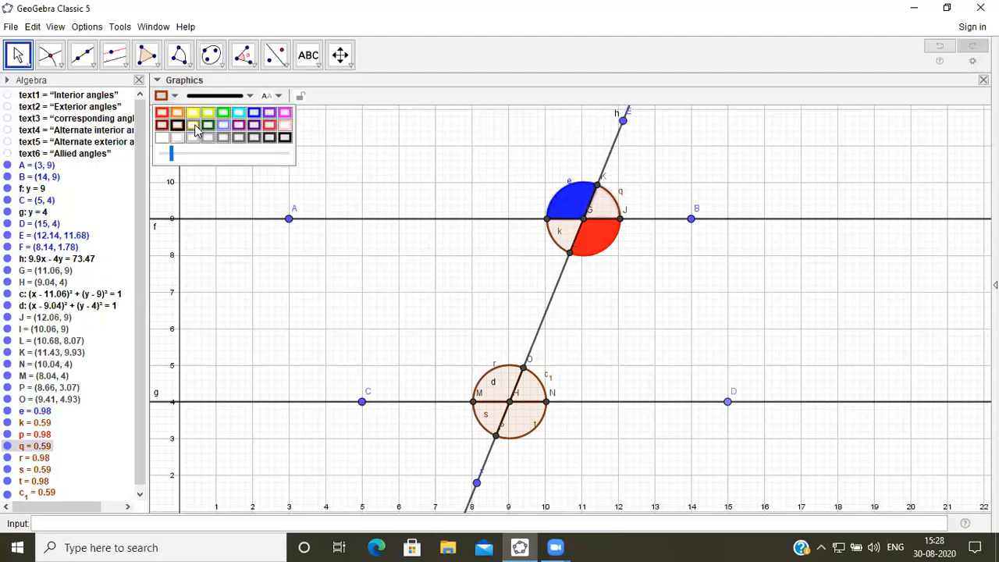
click(192, 126)
click(280, 155)
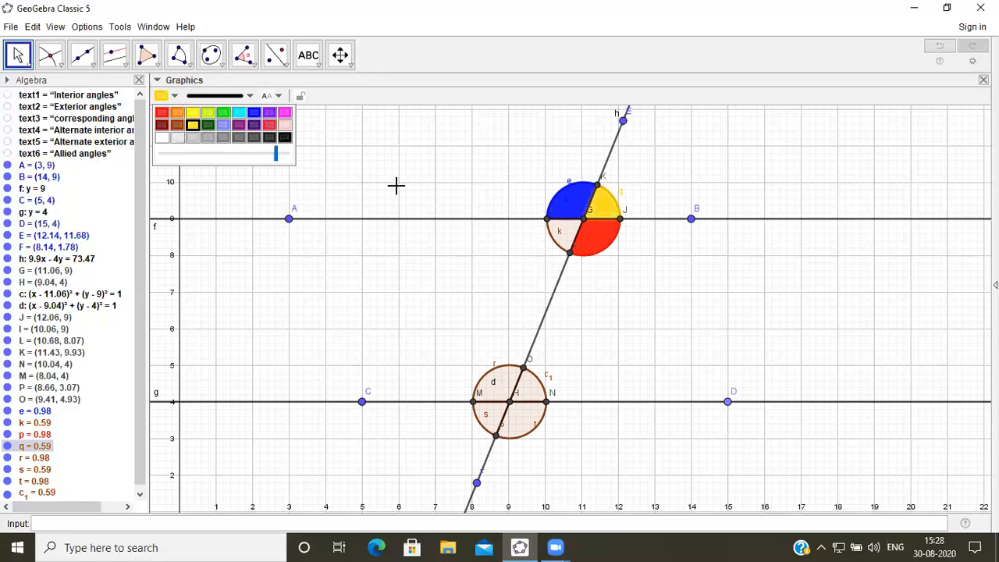
Colour the sector between I and L at G magenta and increase its fill opacity strongly
click(560, 236)
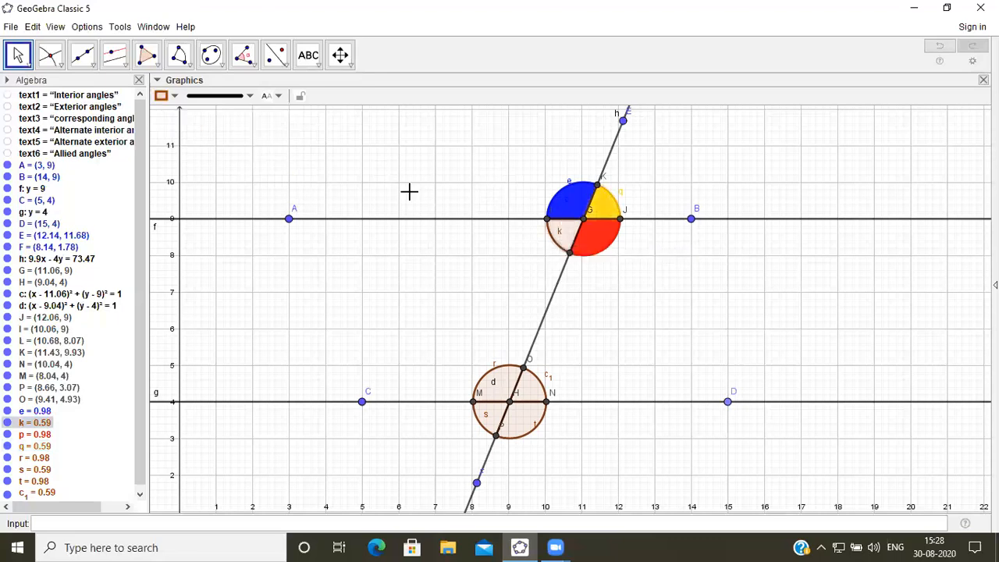
click(175, 97)
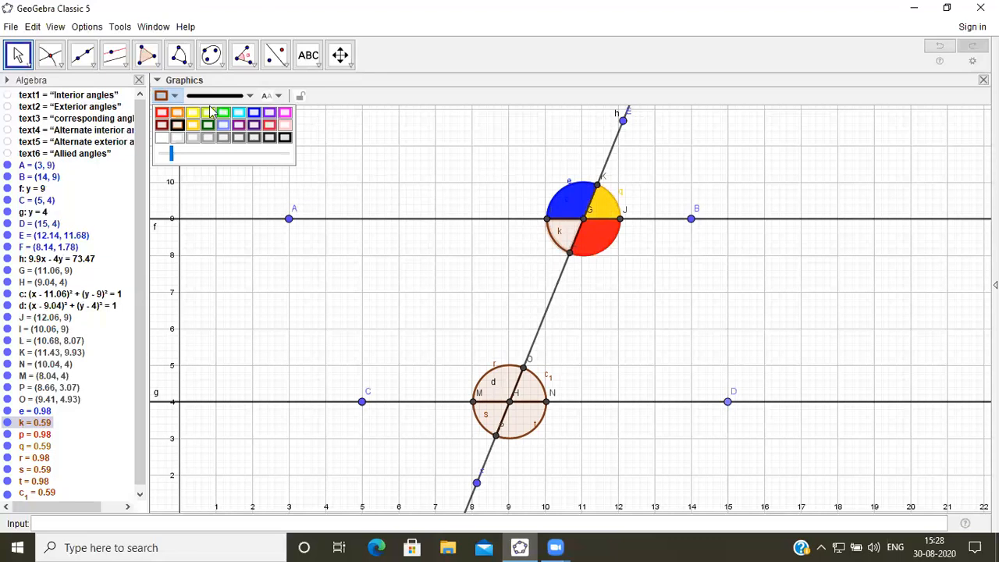
click(283, 114)
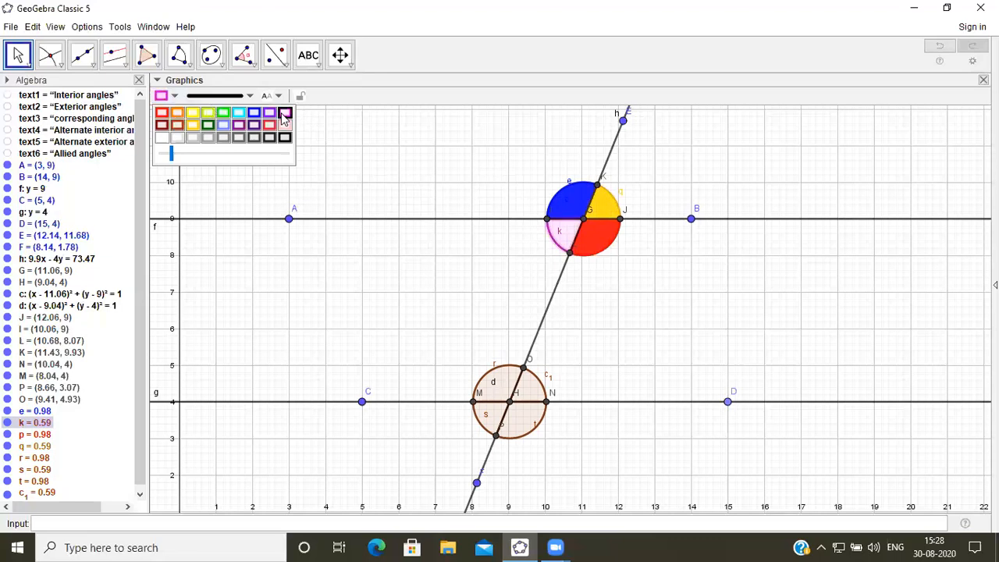
click(273, 155)
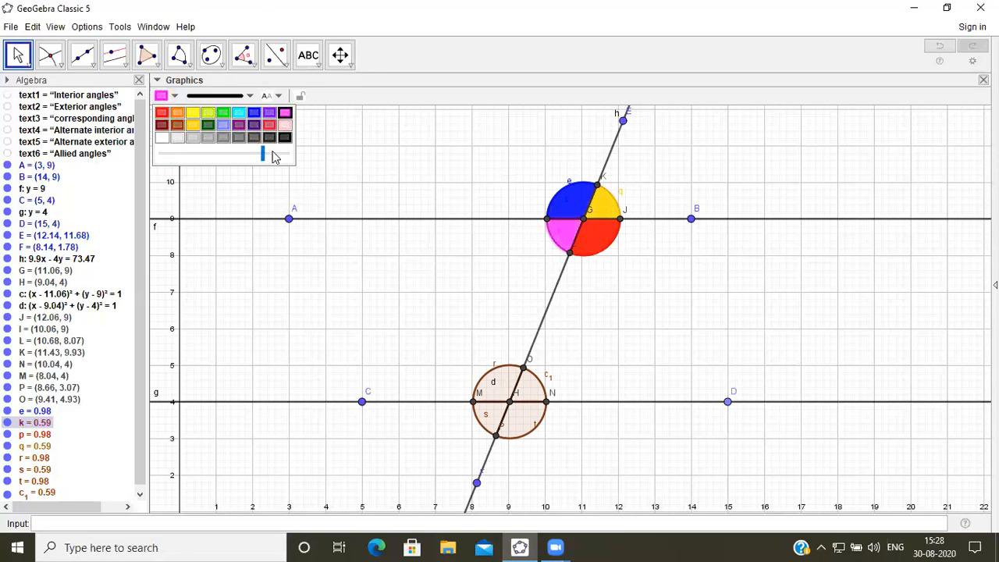
Colour the sector between M and O at H orange with a nearly opaque fill
click(498, 383)
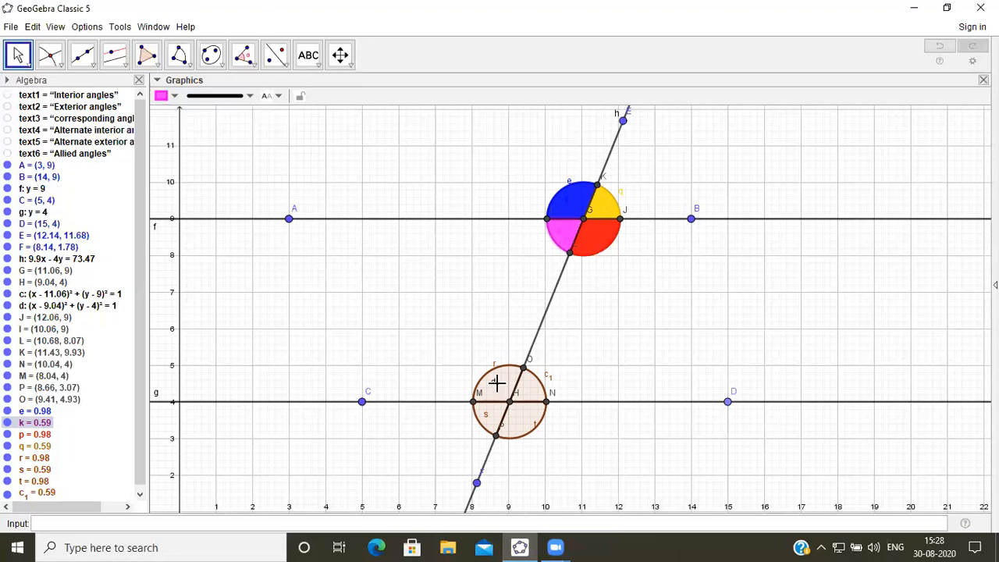
click(176, 96)
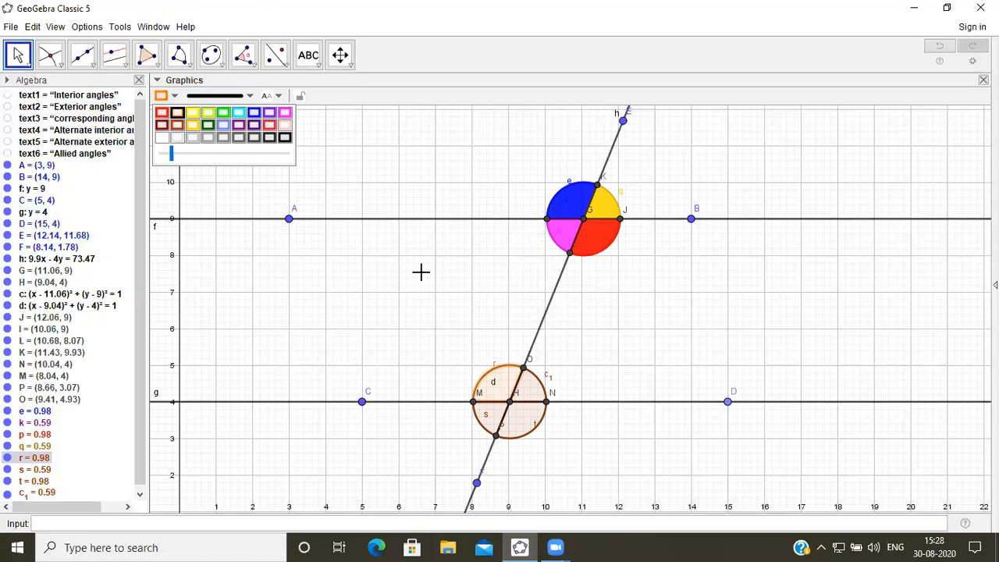
click(279, 155)
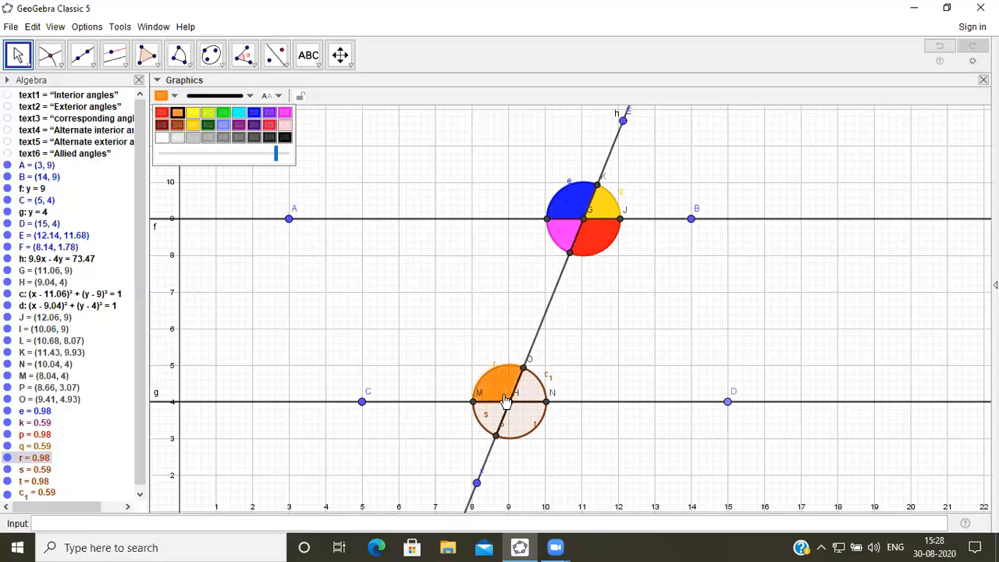
Give the sector between P and N at H a purple, nearly opaque fill
click(520, 428)
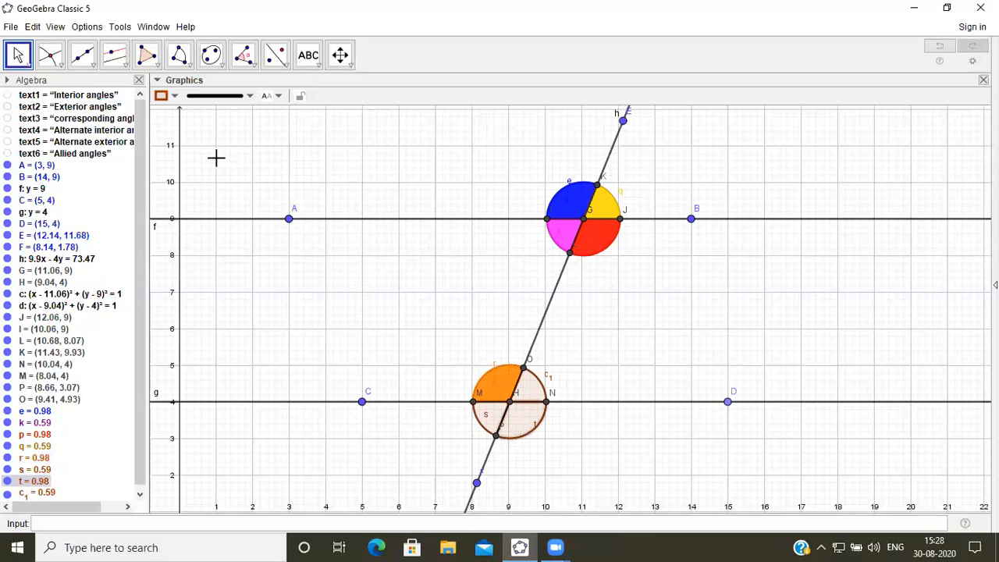
click(175, 99)
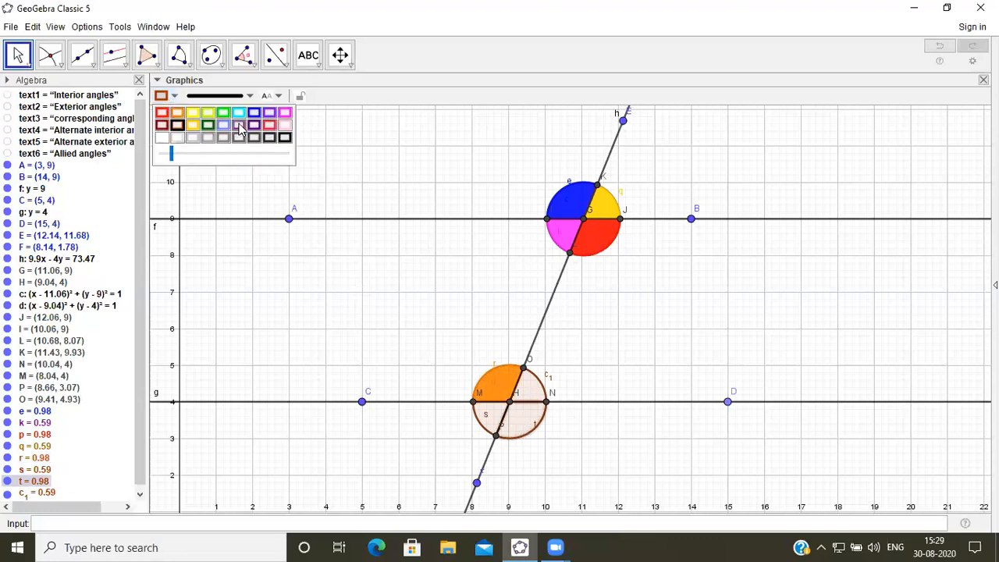
click(238, 125)
click(275, 155)
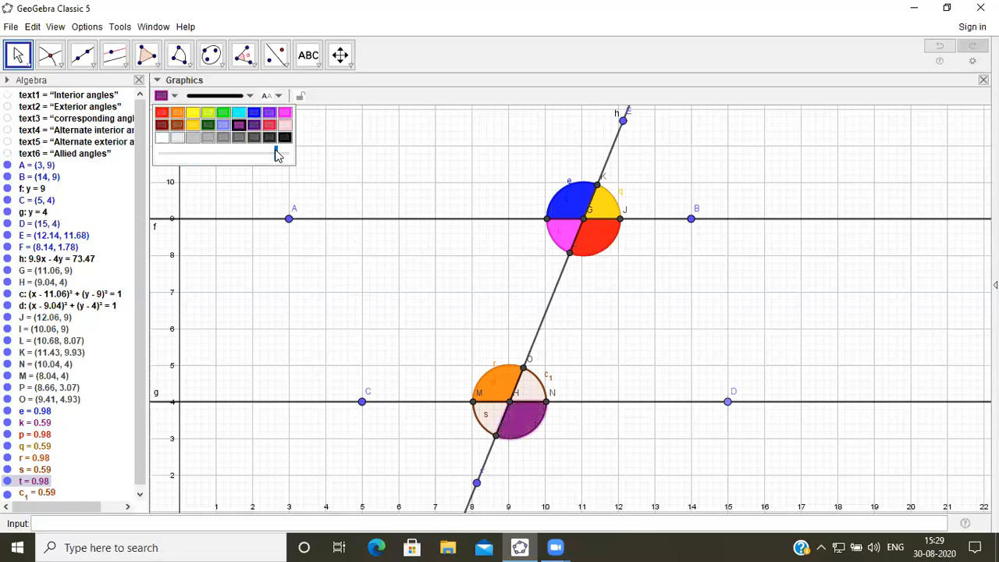
Colour the sector between N and O at H cyan and increase its fill opacity strongly
click(538, 394)
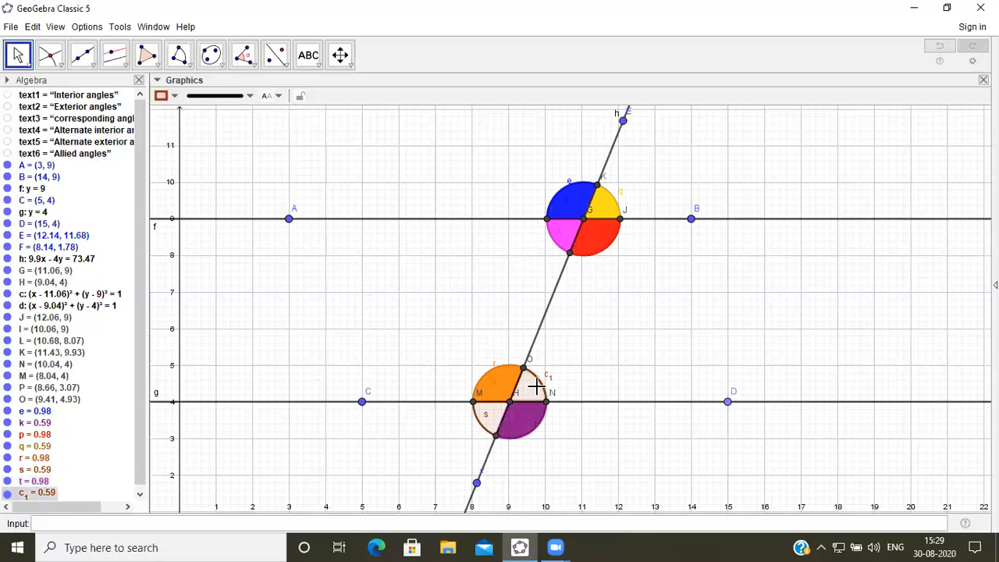
click(176, 97)
click(241, 115)
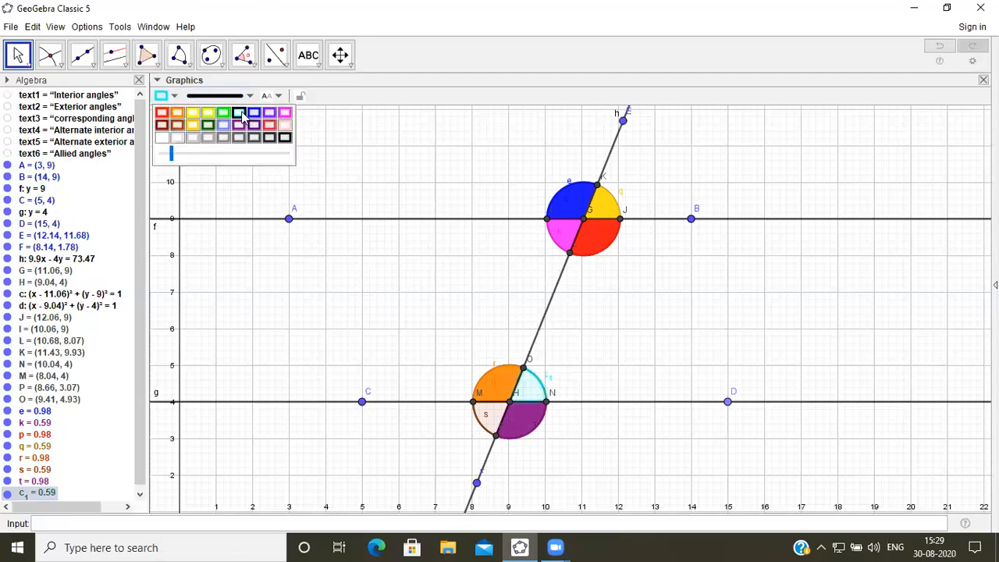
click(273, 154)
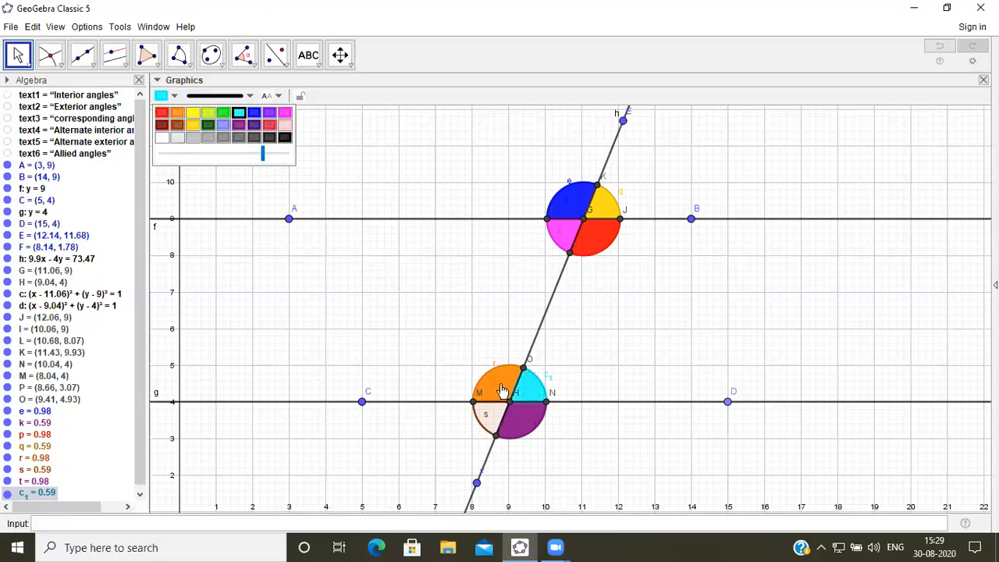
Colour the sector between M and P at H bright green and raise its fill to full opacity
click(488, 413)
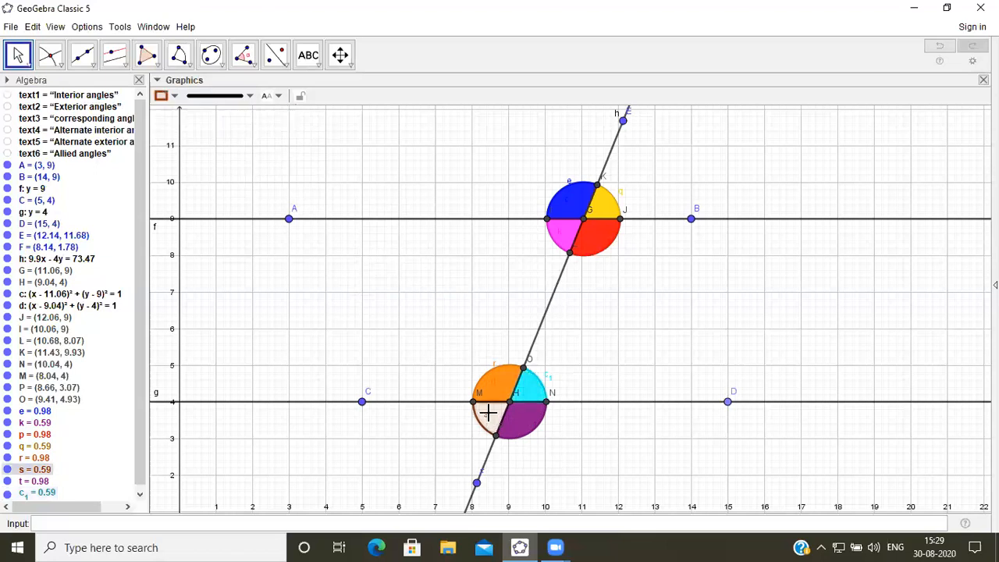
click(175, 98)
click(224, 112)
click(265, 155)
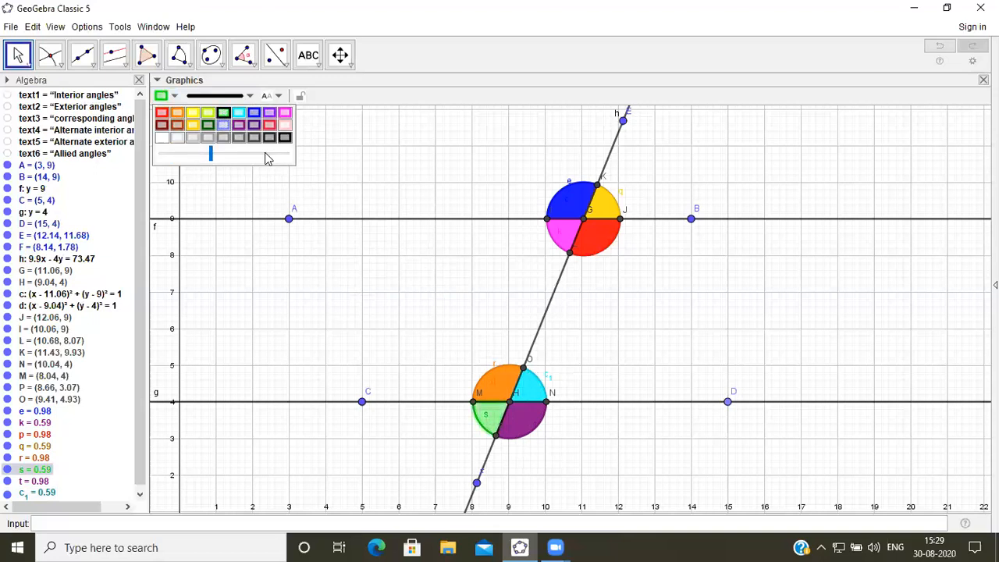
click(265, 156)
click(275, 156)
click(287, 156)
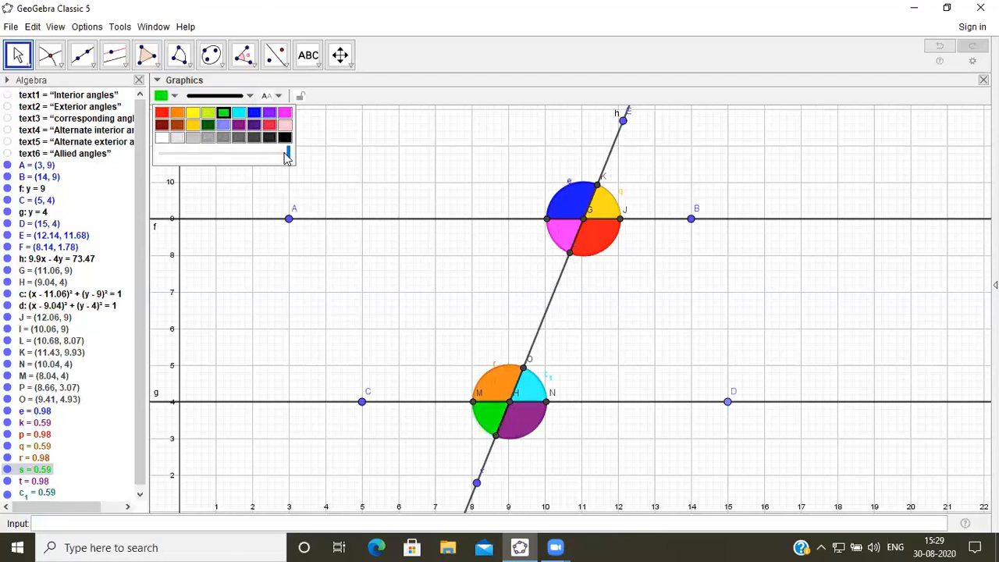
click(335, 291)
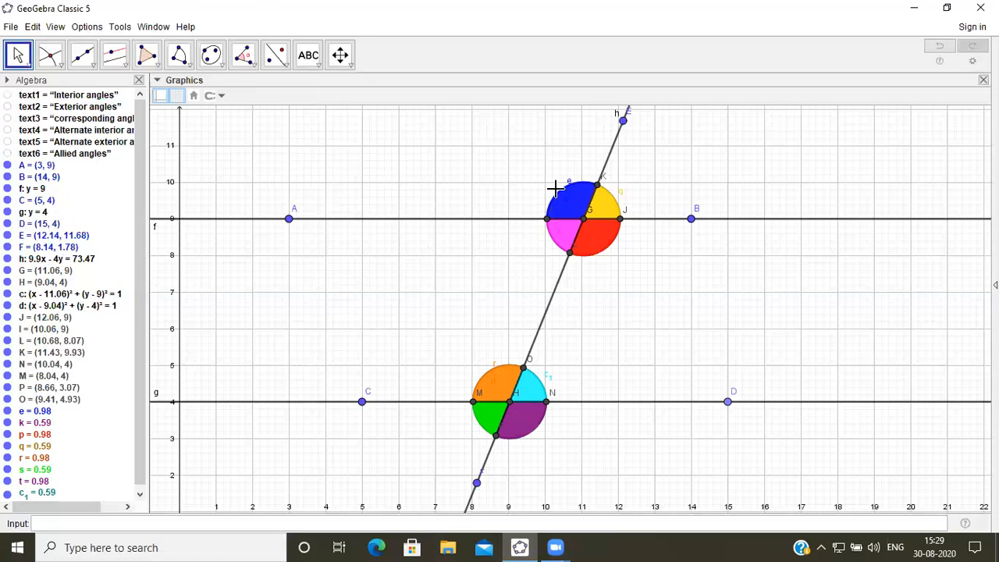
Draw a vector from G to a new free point above the blue sector, at about (10.2, 10.48)
click(93, 66)
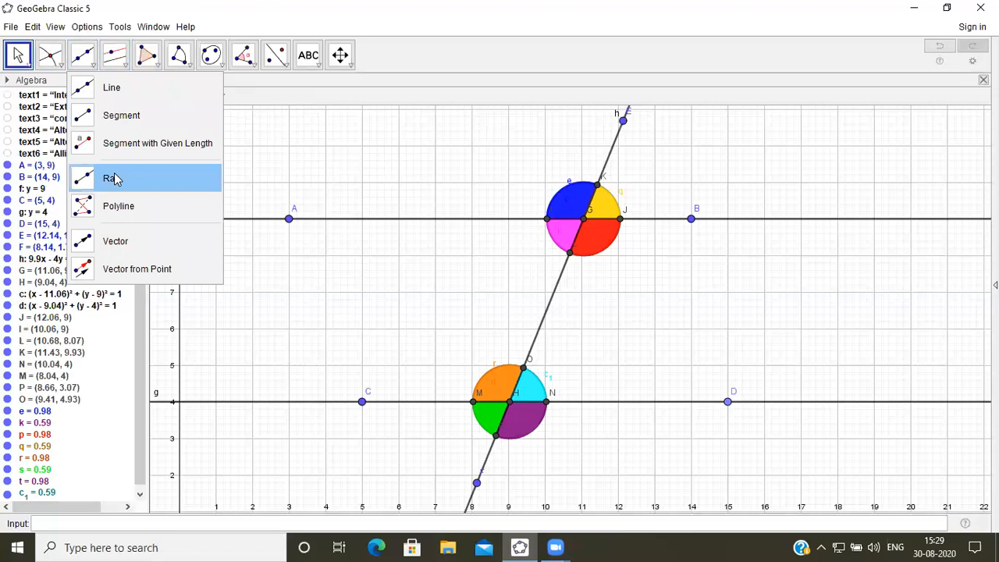
click(131, 241)
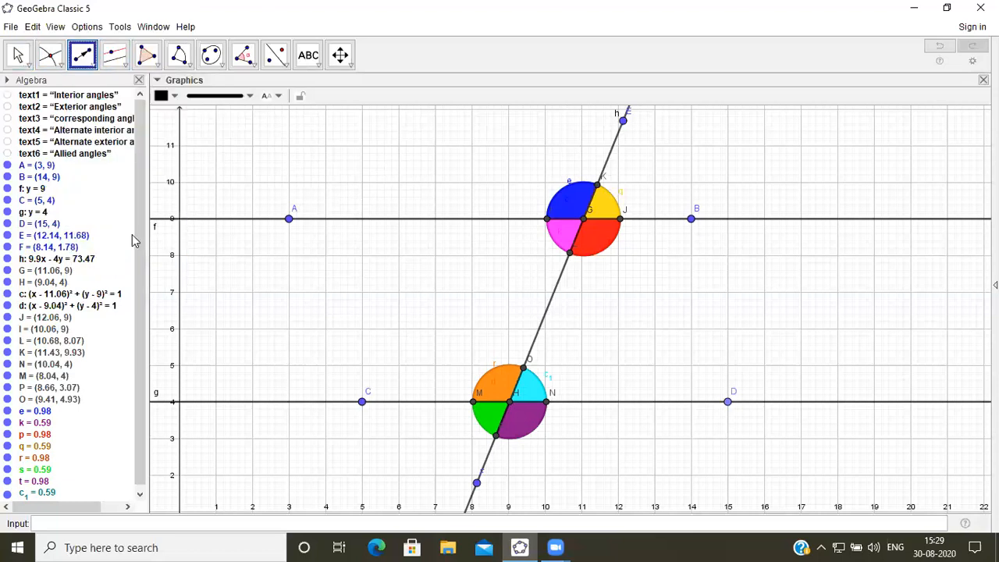
click(584, 219)
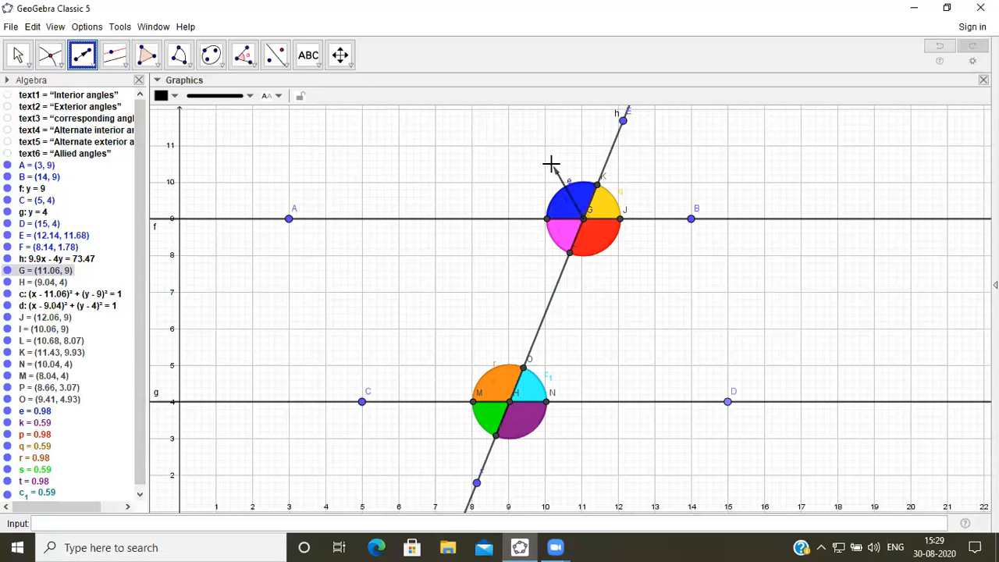
click(552, 164)
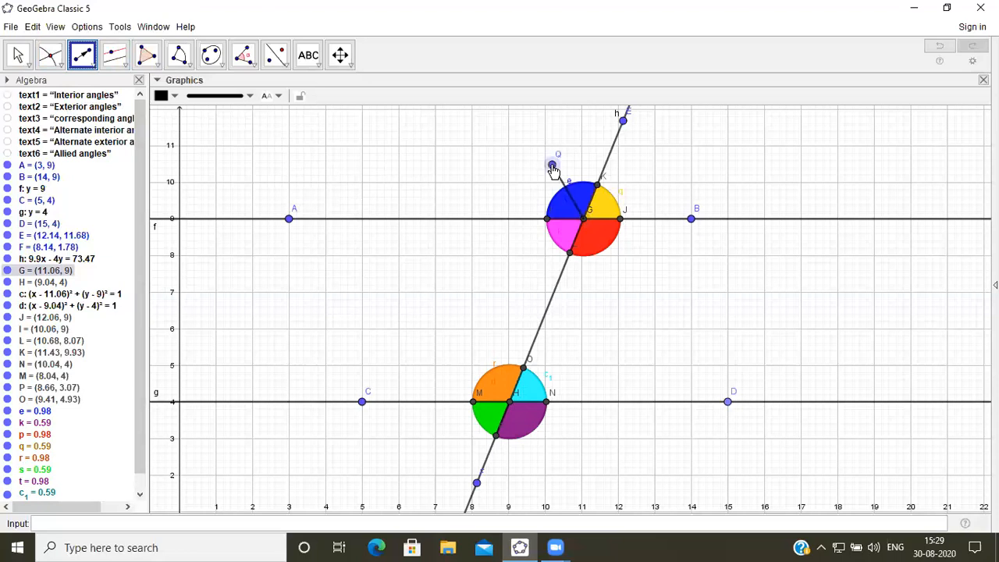
Translate the blue sector at G by the vector to Q and pull out a second, movable copy just beyond the translated one
click(279, 60)
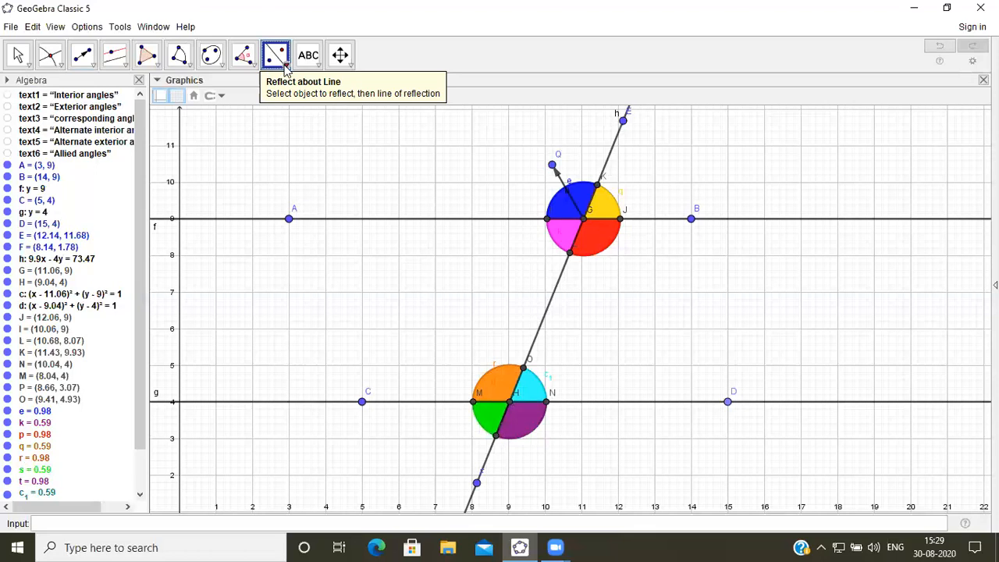
click(286, 68)
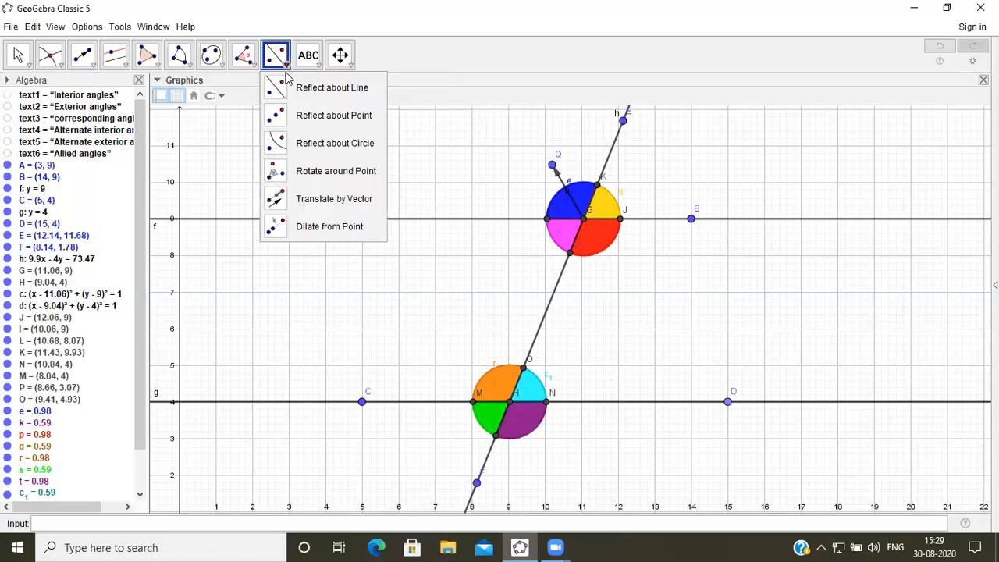
click(331, 204)
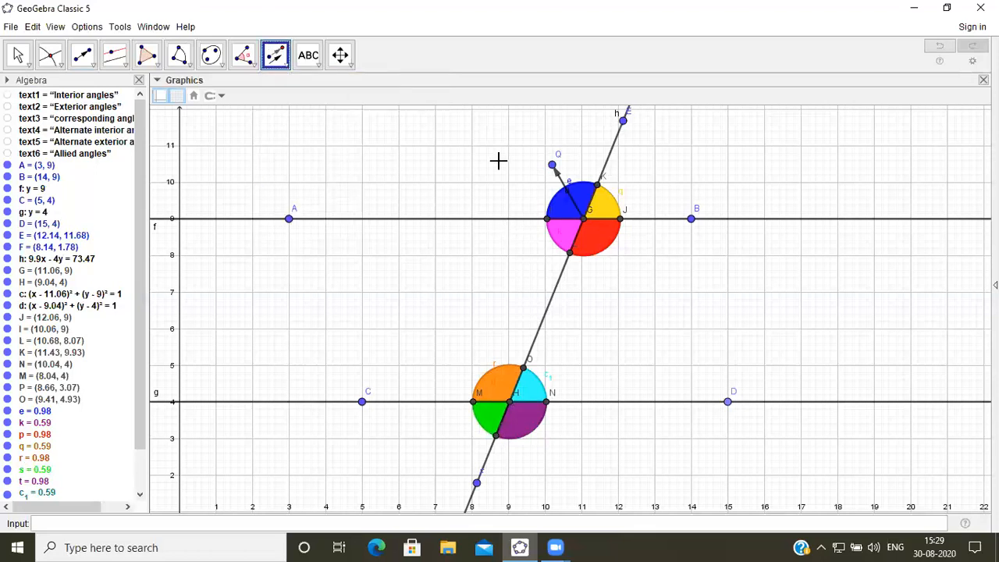
click(567, 212)
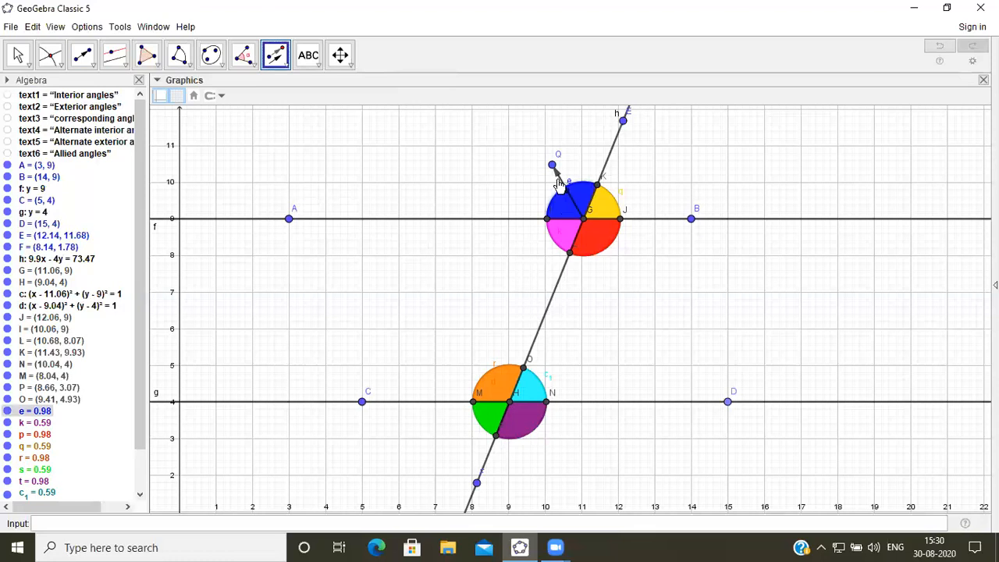
click(559, 178)
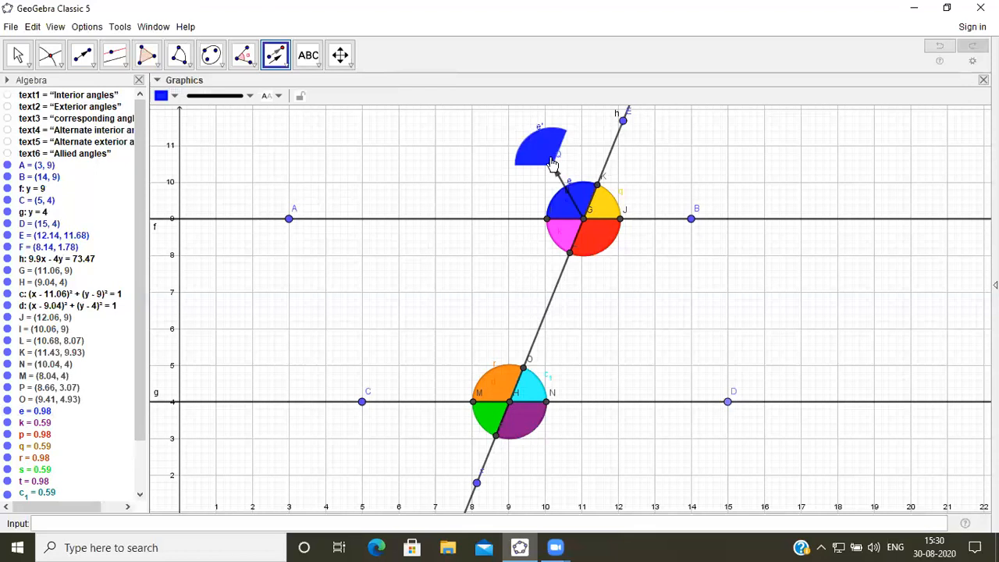
key(Escape)
drag(569, 212, 519, 141)
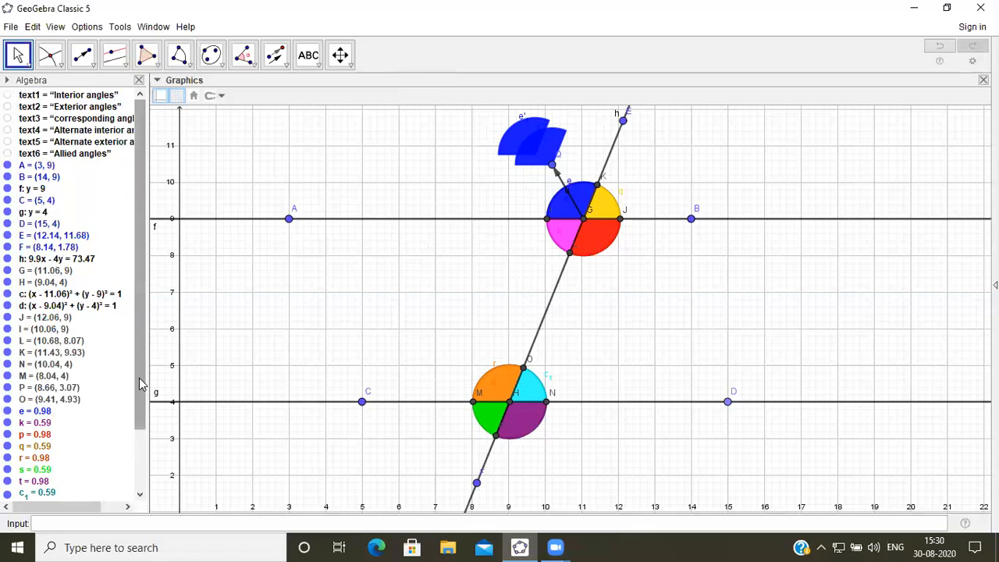
Hide vector u, the translated sector e' and point Q, leaving the movable blue copy shown
drag(138, 378, 144, 452)
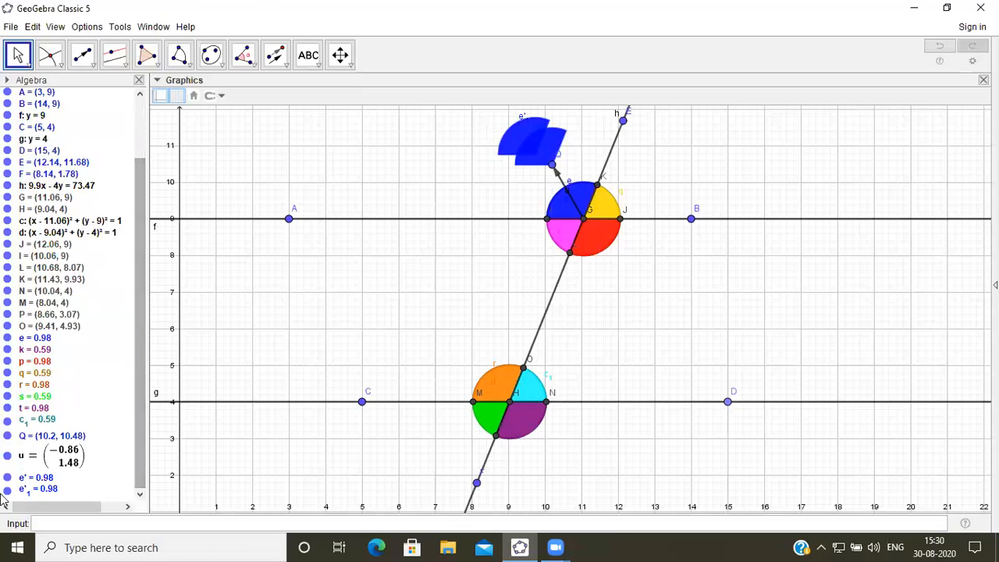
click(7, 456)
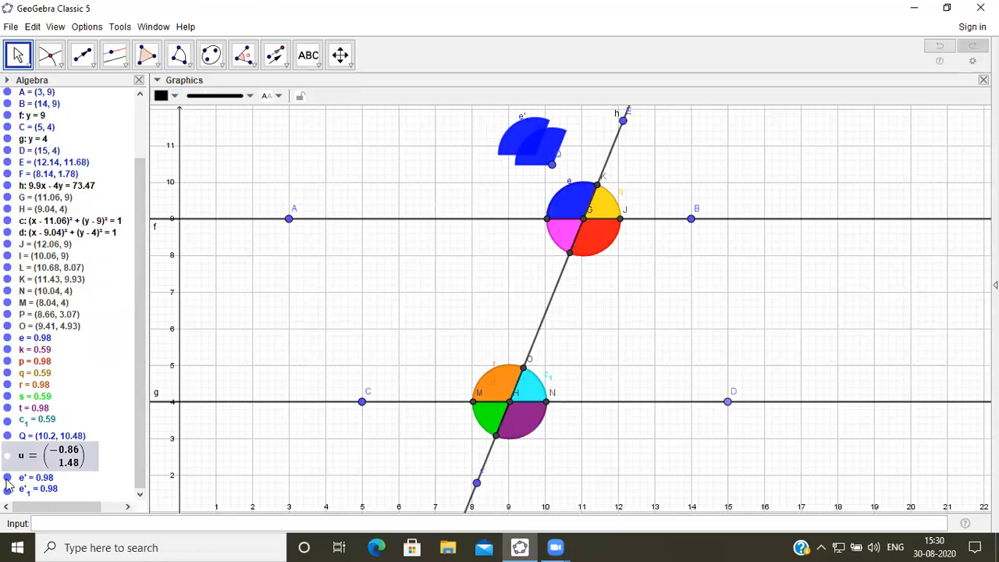
click(7, 478)
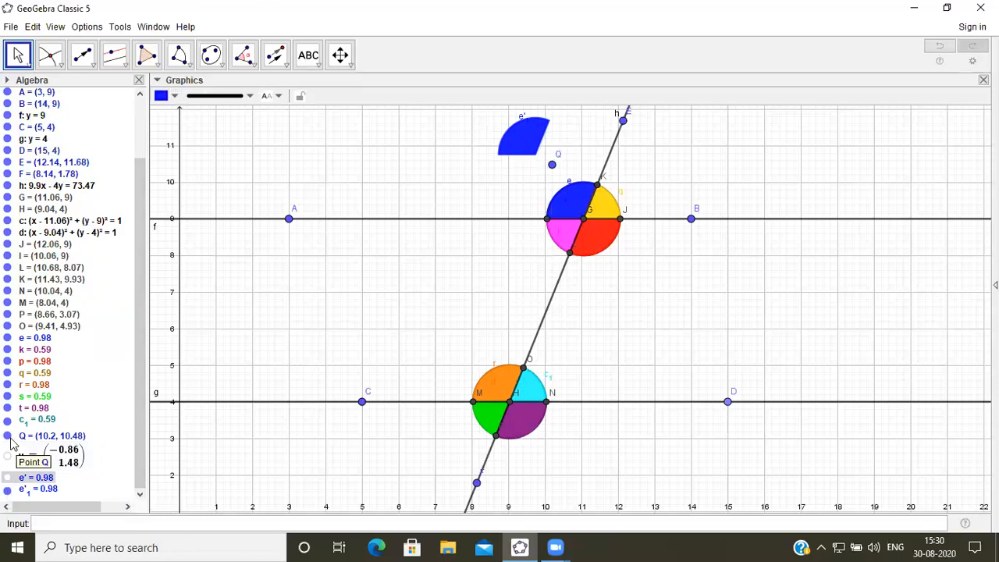
click(7, 437)
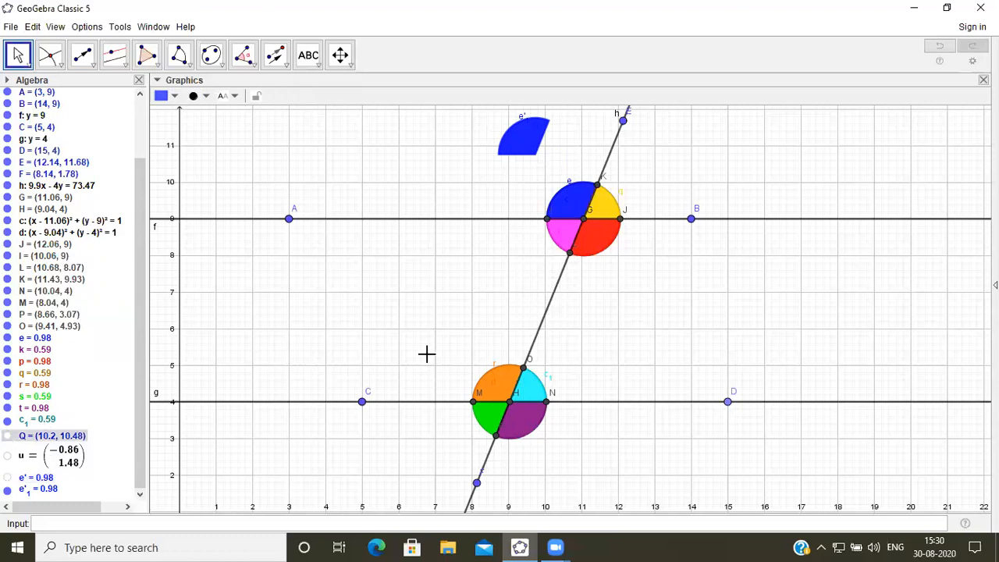
Move the free blue copy back over the original blue sector at G
drag(519, 143, 546, 180)
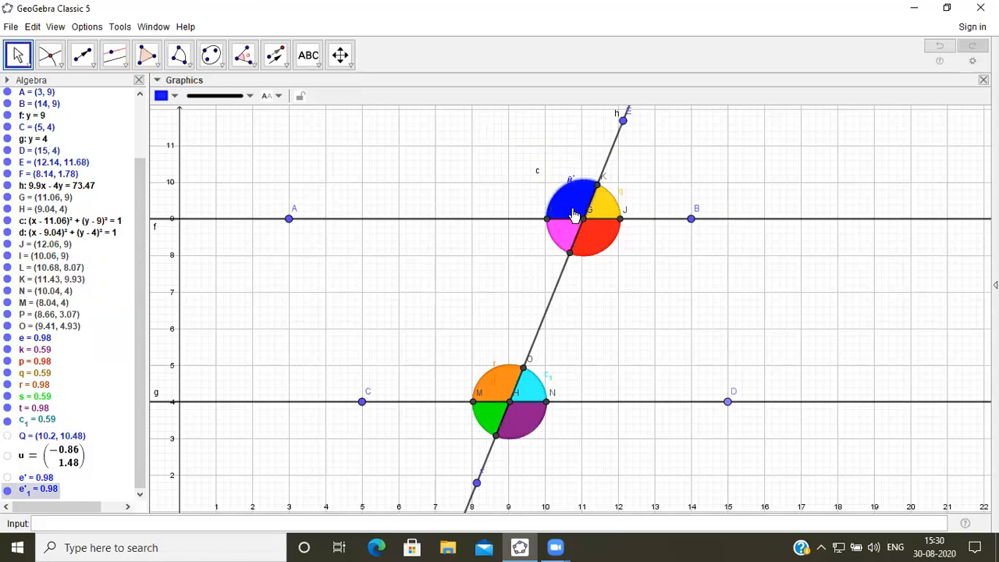
mouse_move(573, 212)
mouse_down()
mouse_move(534, 170)
mouse_move(570, 204)
mouse_up()
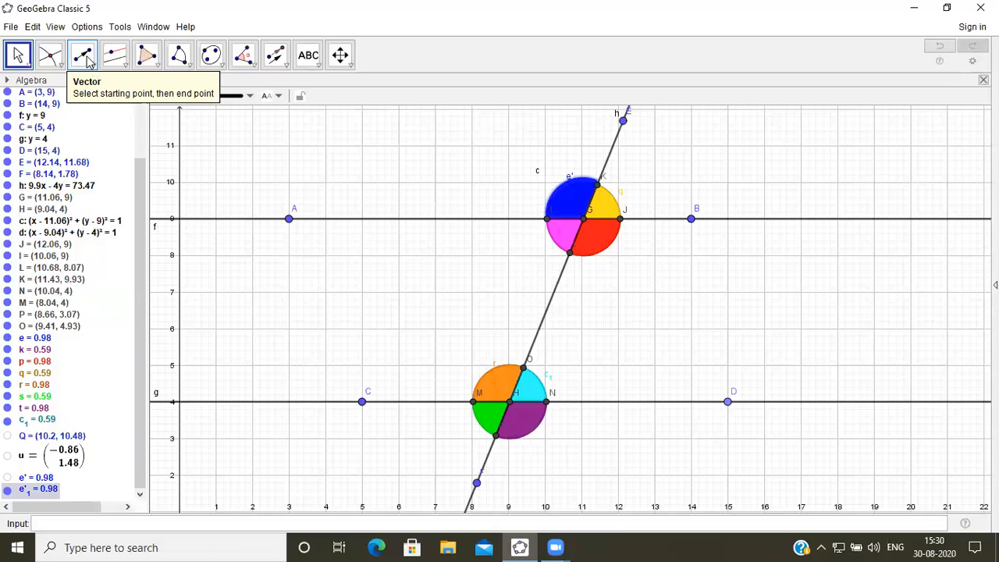
Draw a vector from G to a new free point beyond the golden yellow sector, at about (12.5, 10)
click(86, 59)
click(88, 59)
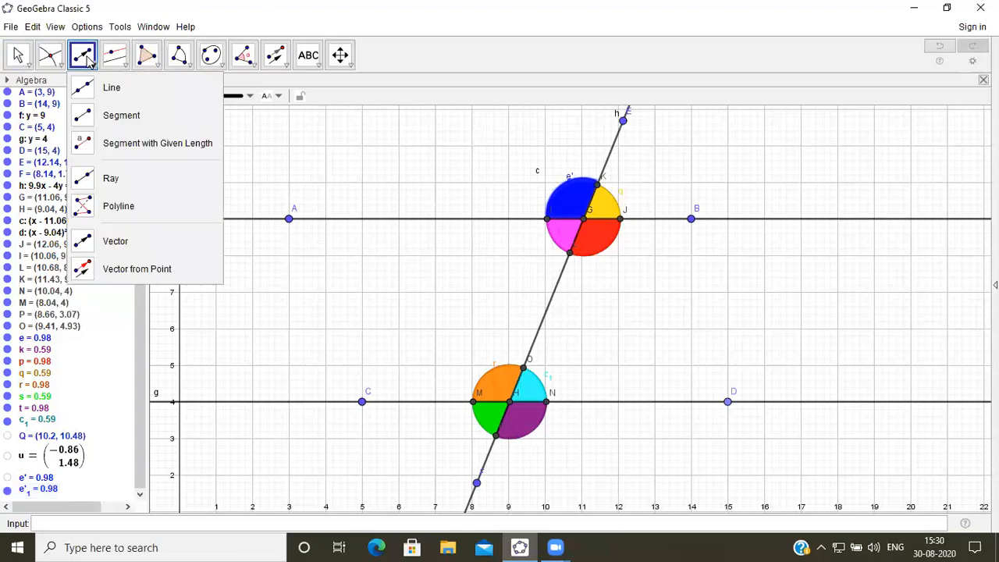
click(135, 239)
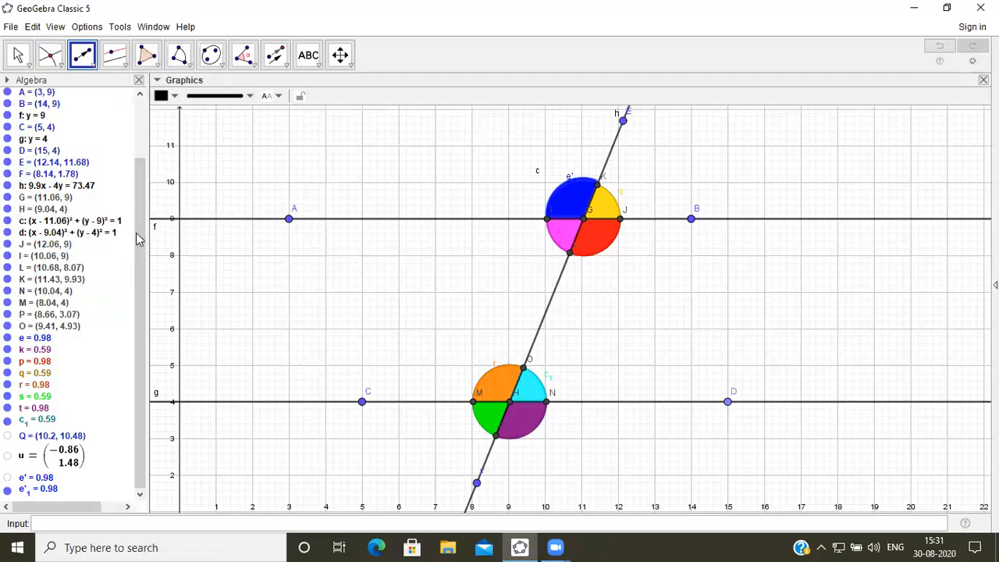
click(584, 218)
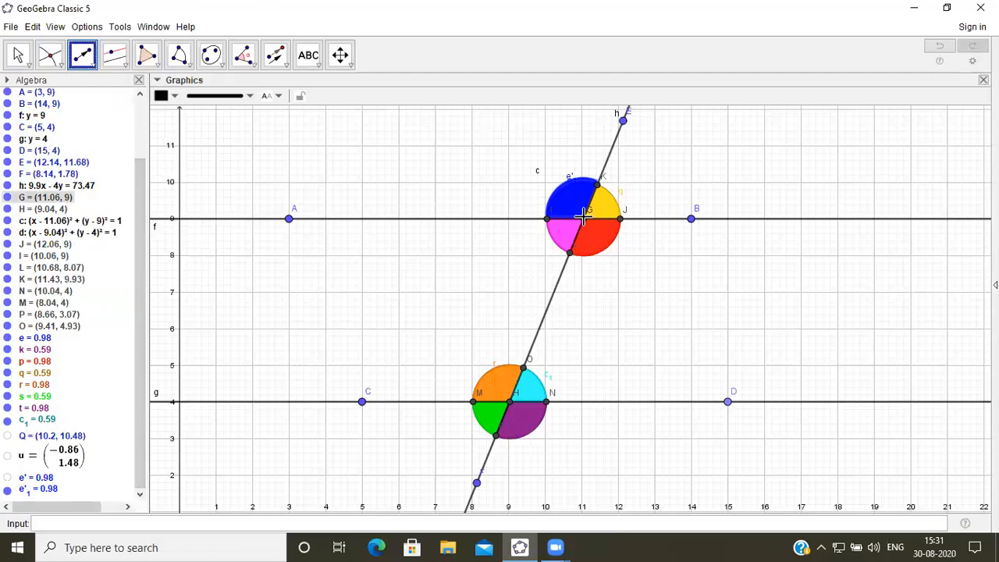
click(638, 185)
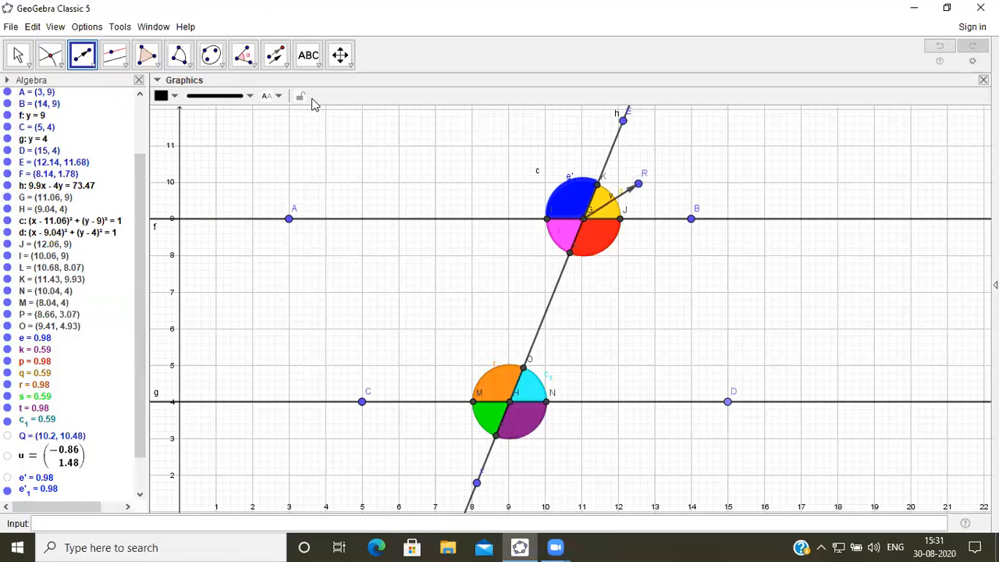
Translate the golden yellow sector at G by the vector to R and pull out a second, movable copy just beyond the translated one
click(278, 56)
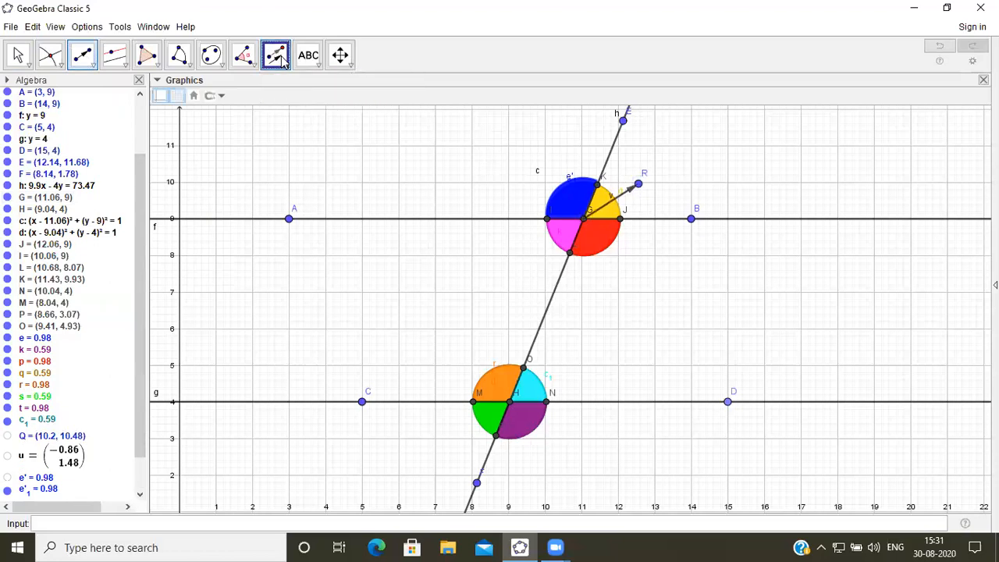
click(607, 209)
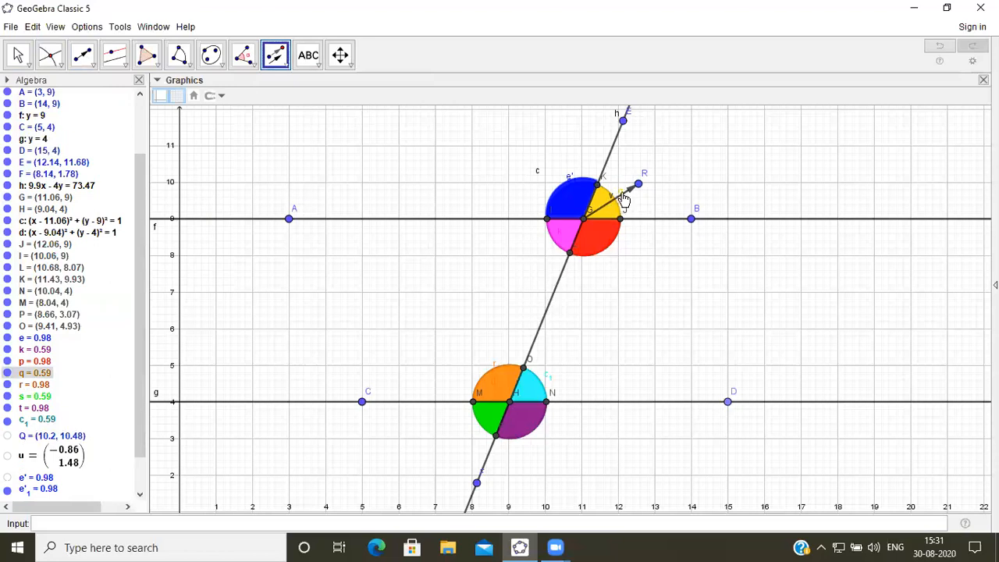
click(623, 197)
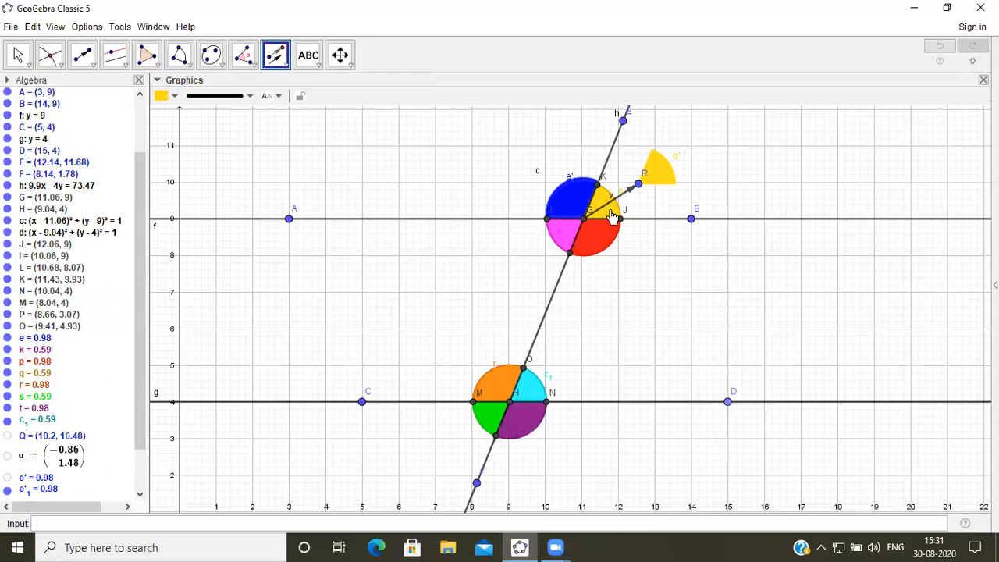
key(Escape)
drag(662, 183, 685, 169)
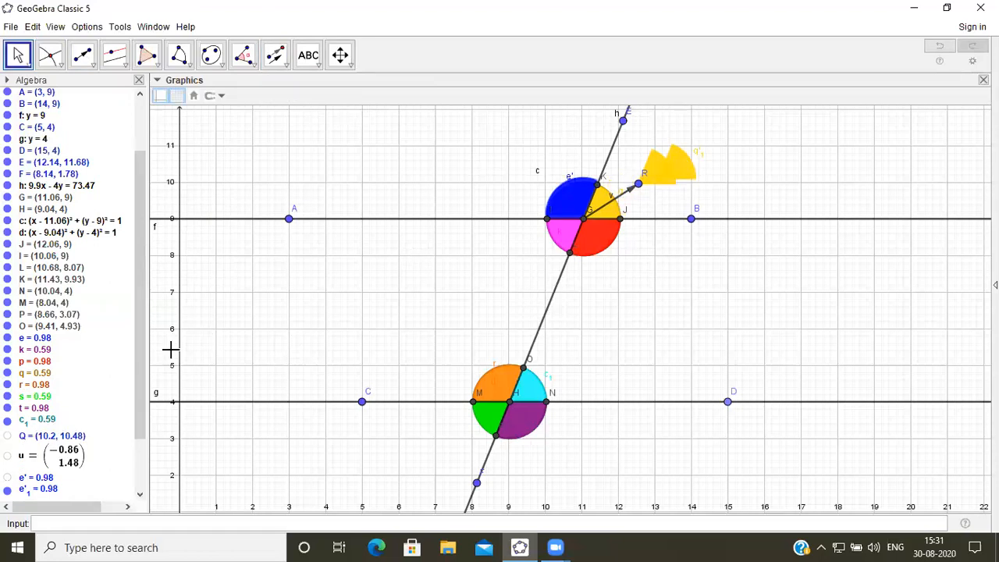
Hide point R, vector v and the translated sector q', and move the free yellow copy back over the original yellow sector at G
drag(143, 388, 134, 454)
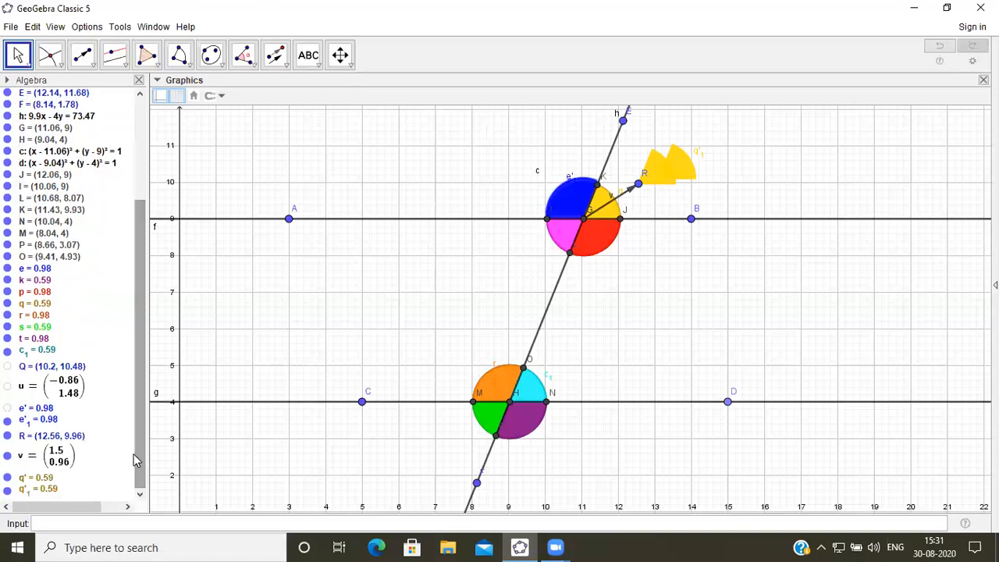
click(8, 439)
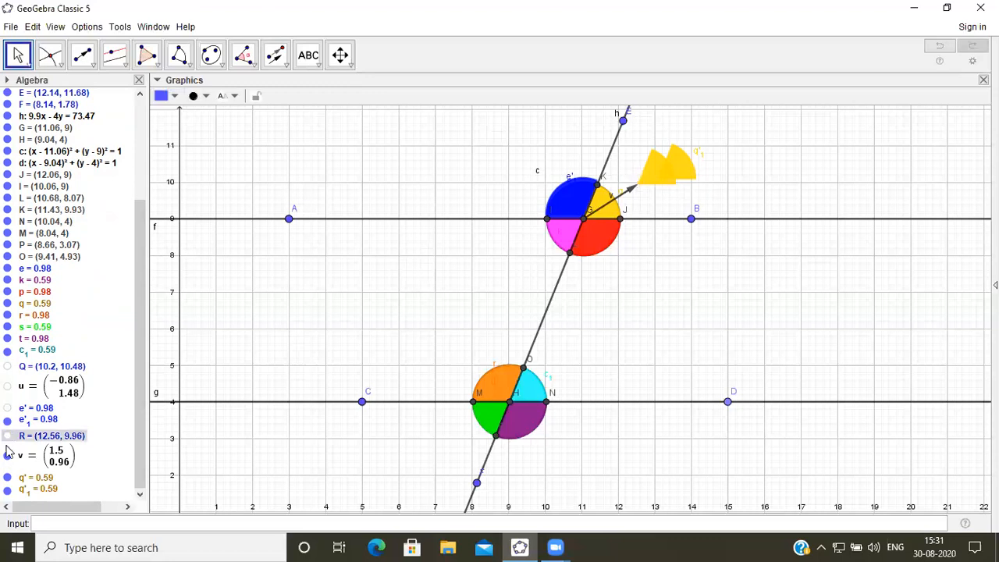
click(7, 456)
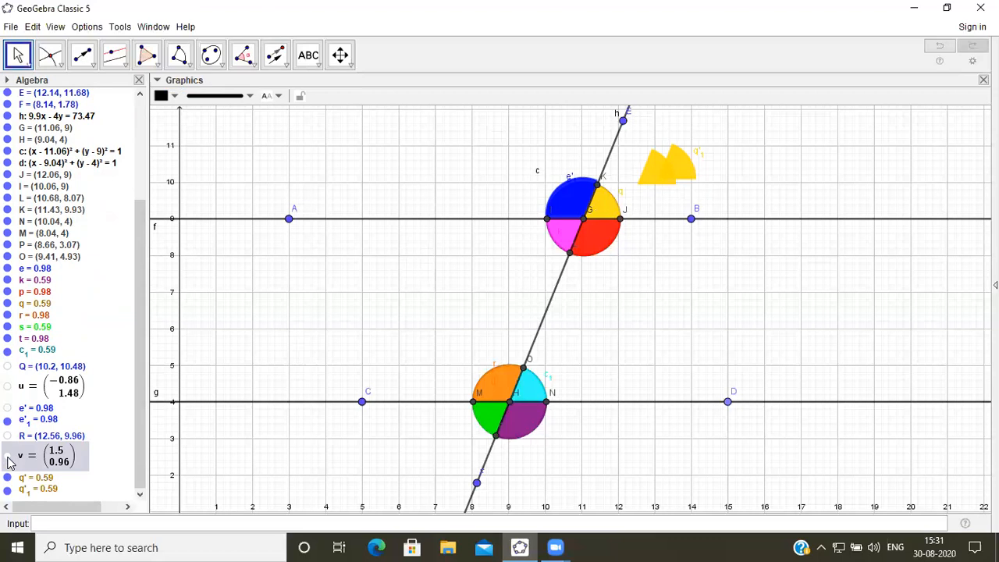
click(7, 477)
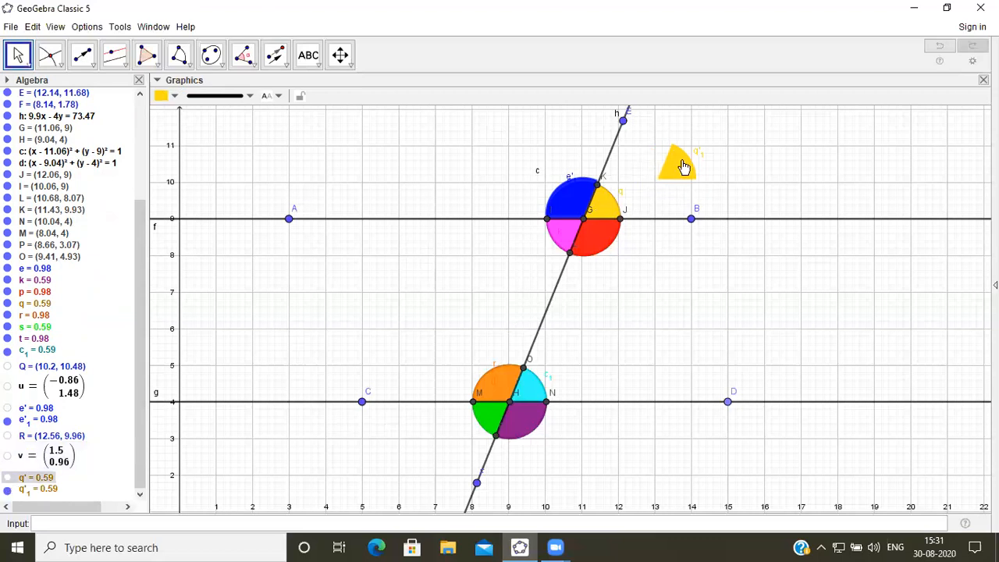
drag(682, 170, 610, 201)
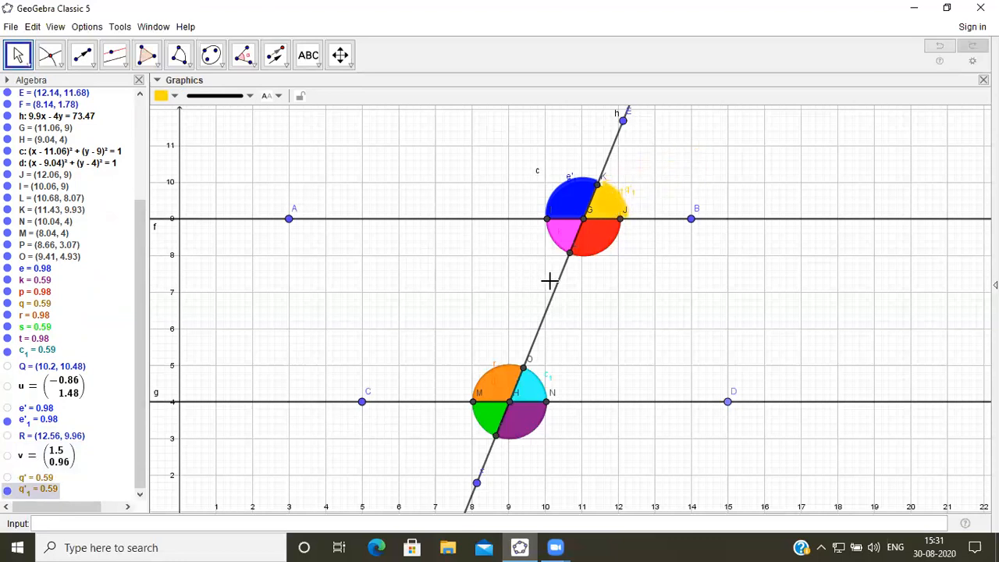
Draw a vector from G to a new free point beyond the magenta sector, at about (9.4, 8)
click(88, 60)
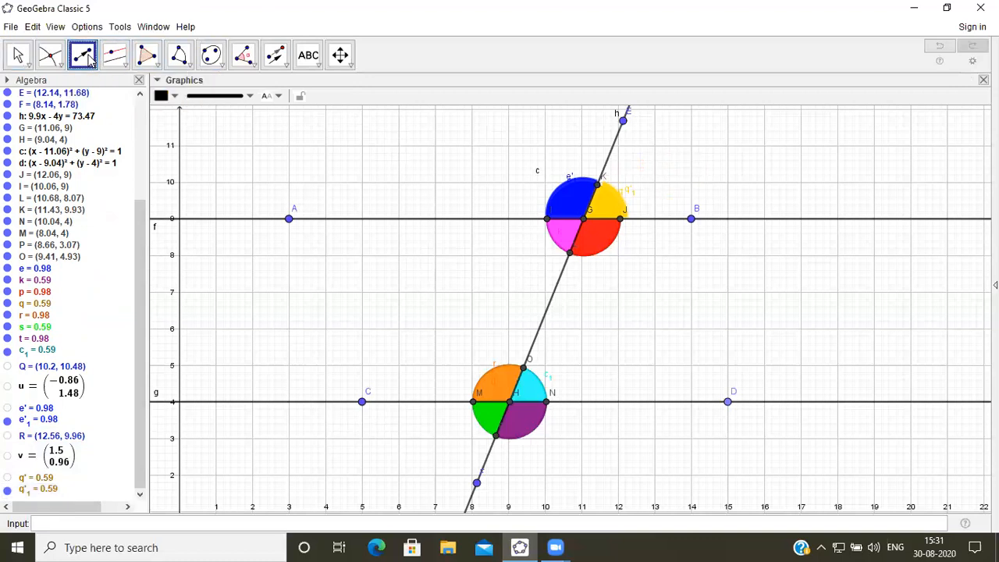
click(582, 219)
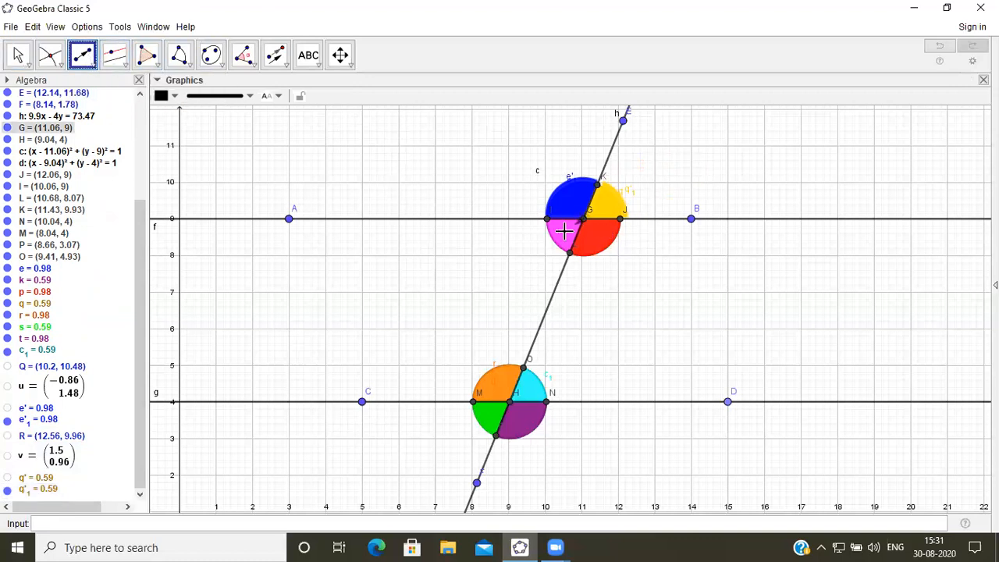
click(523, 255)
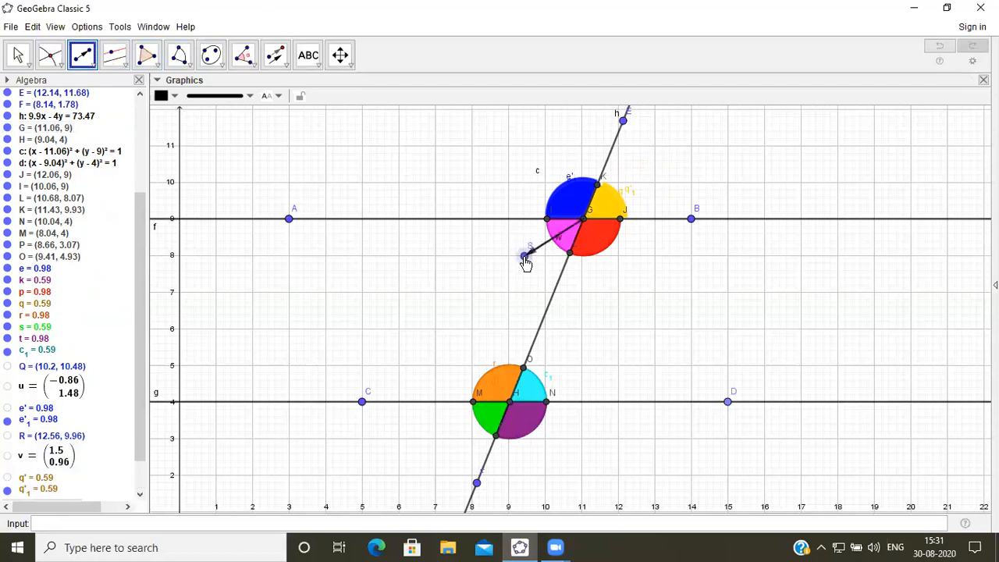
Translate the magenta sector at G by the vector to S and pull out a second, movable copy just beyond the translated one
click(275, 56)
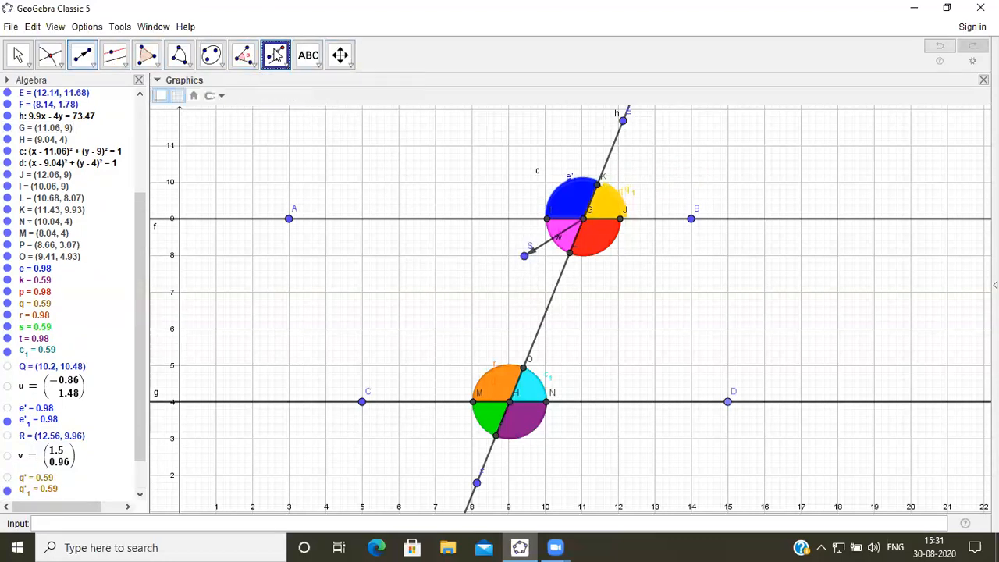
click(566, 244)
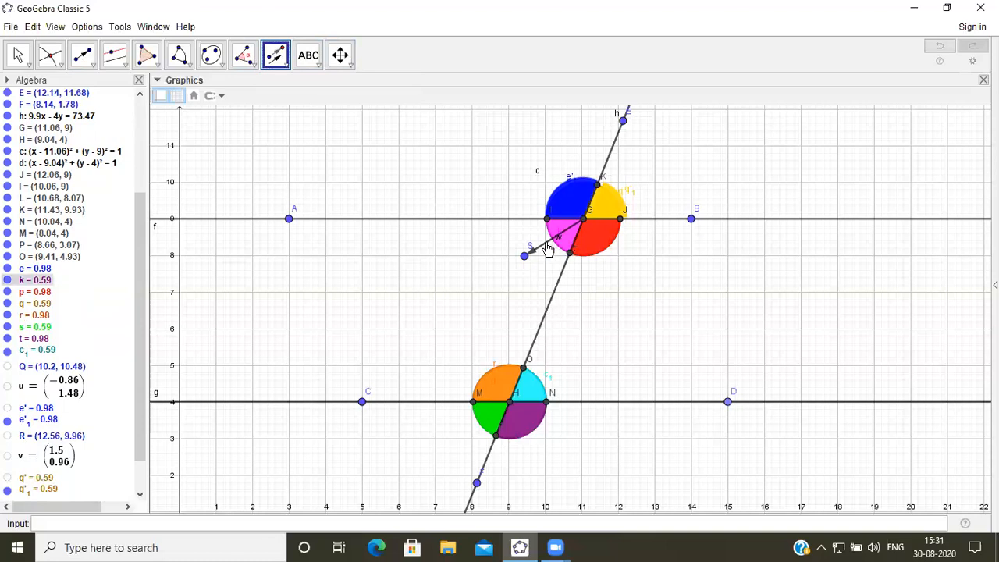
click(544, 244)
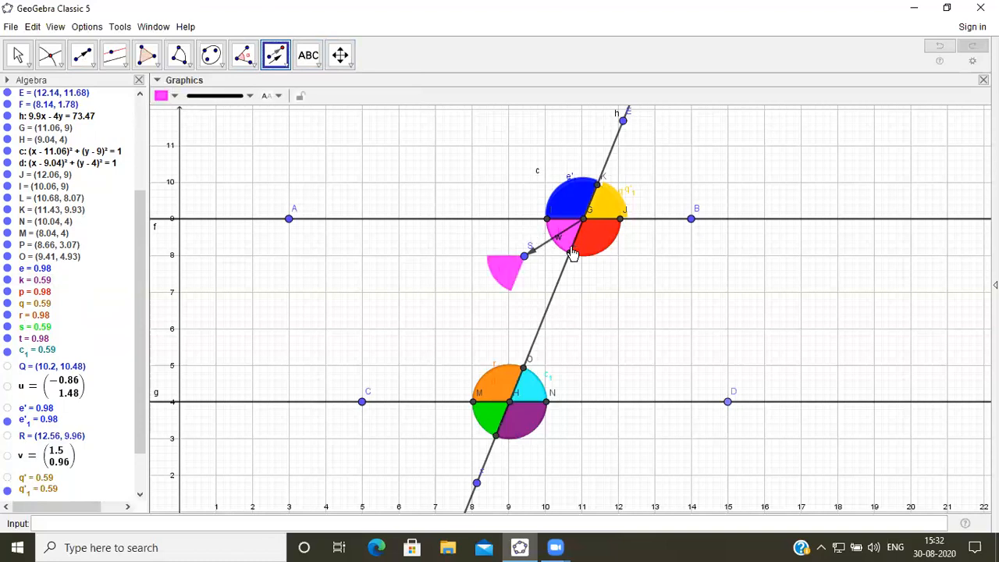
key(Escape)
drag(535, 258, 489, 298)
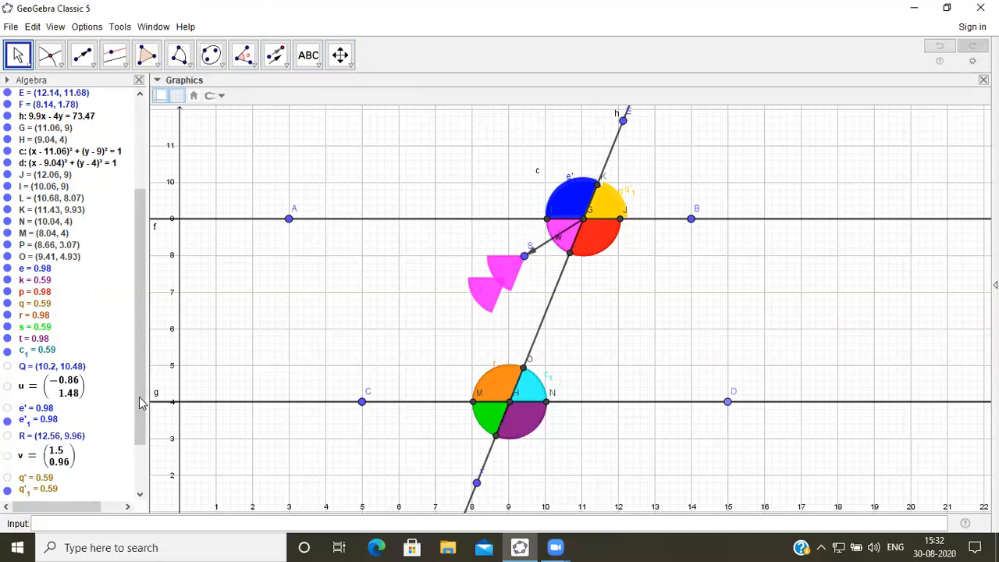
Hide point S, vector w and the translated sector k', and move the free magenta copy back over the original magenta sector at G
drag(140, 401, 139, 458)
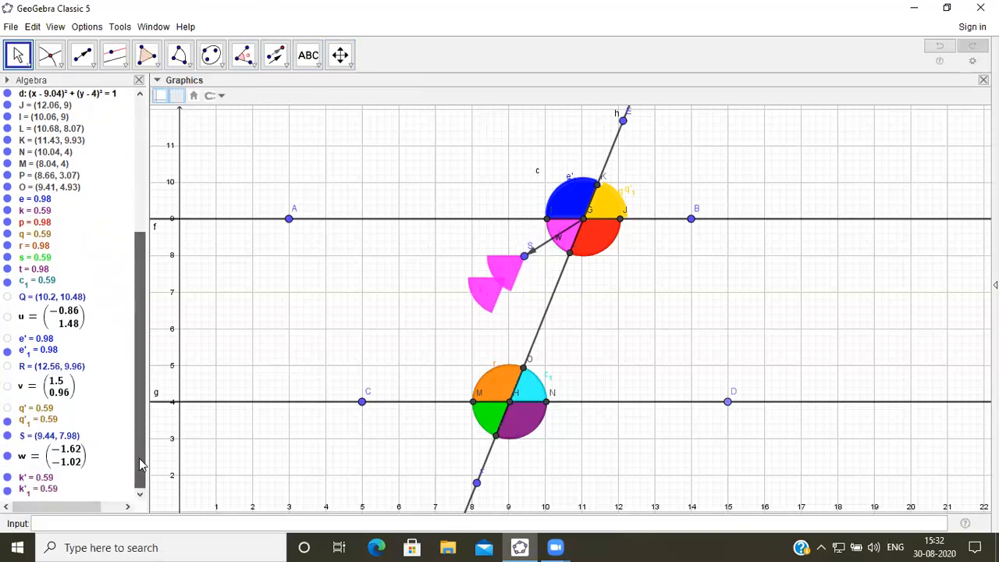
click(7, 436)
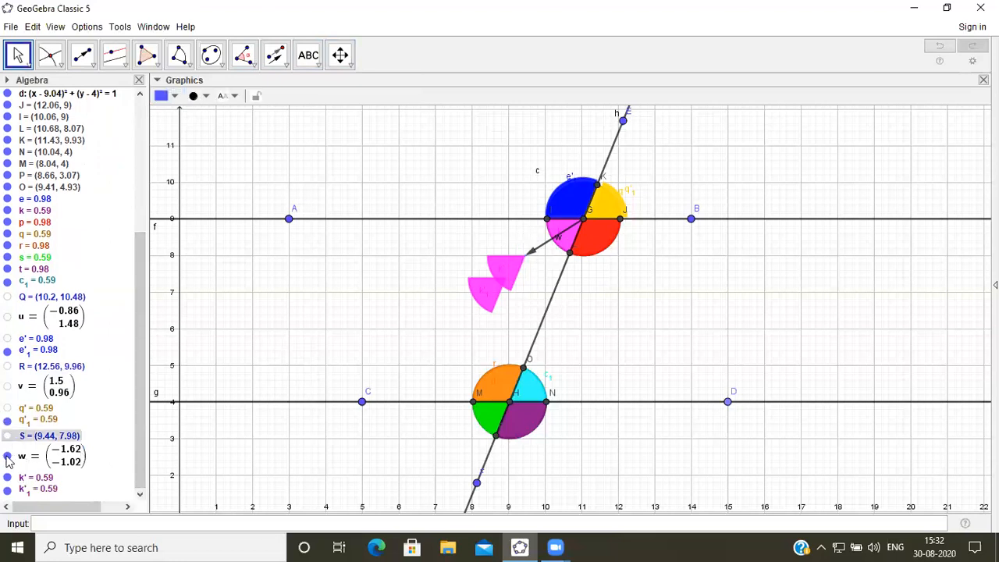
click(7, 457)
click(7, 477)
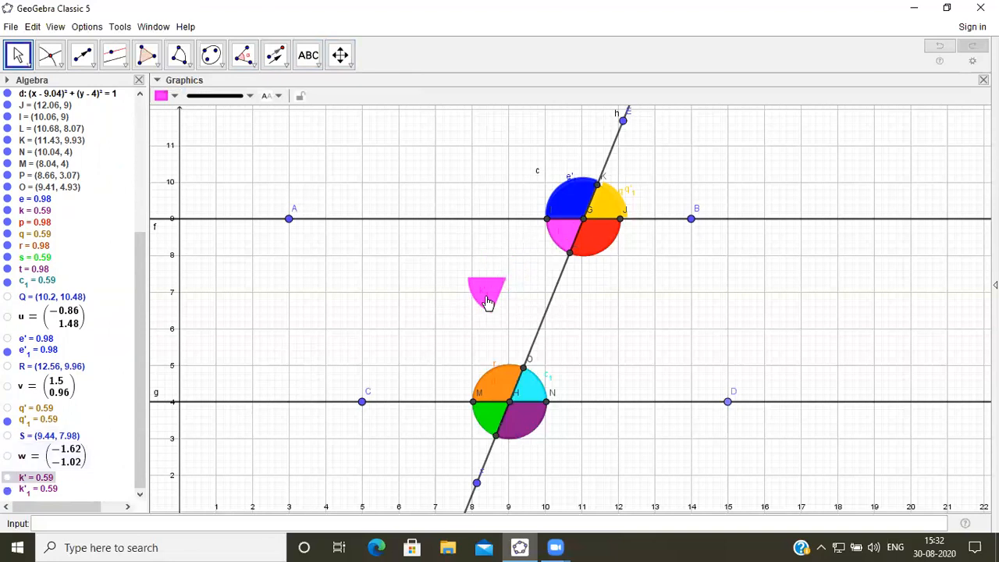
drag(486, 297, 526, 268)
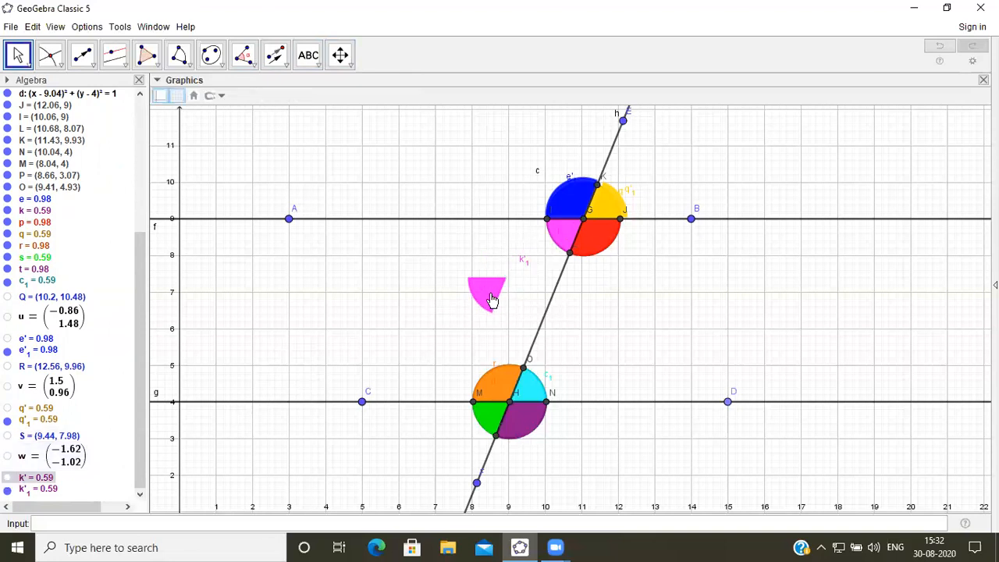
drag(492, 299, 556, 239)
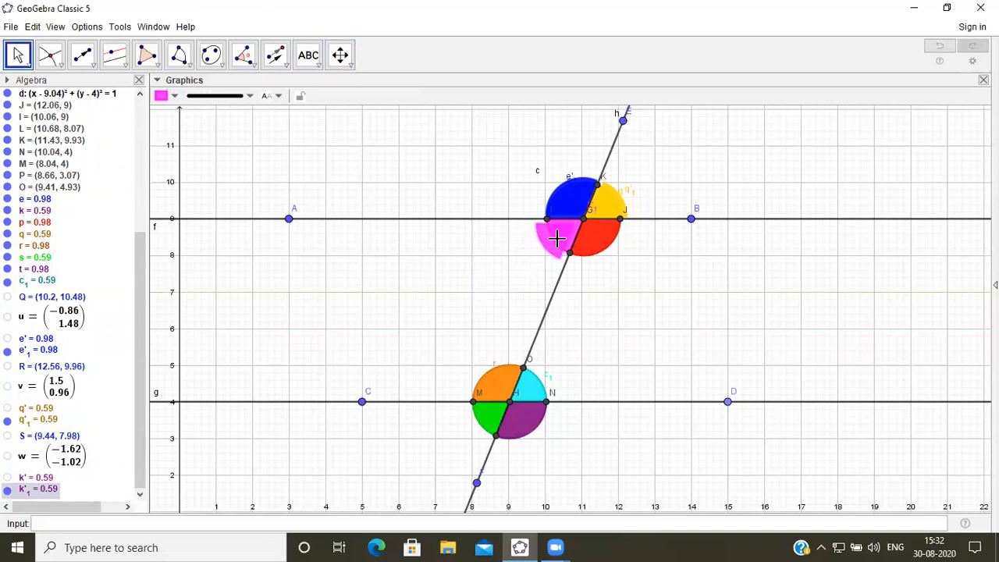
Draw a vector from G to a new free point beyond the red sector, at about (12.3, 7.2)
click(84, 56)
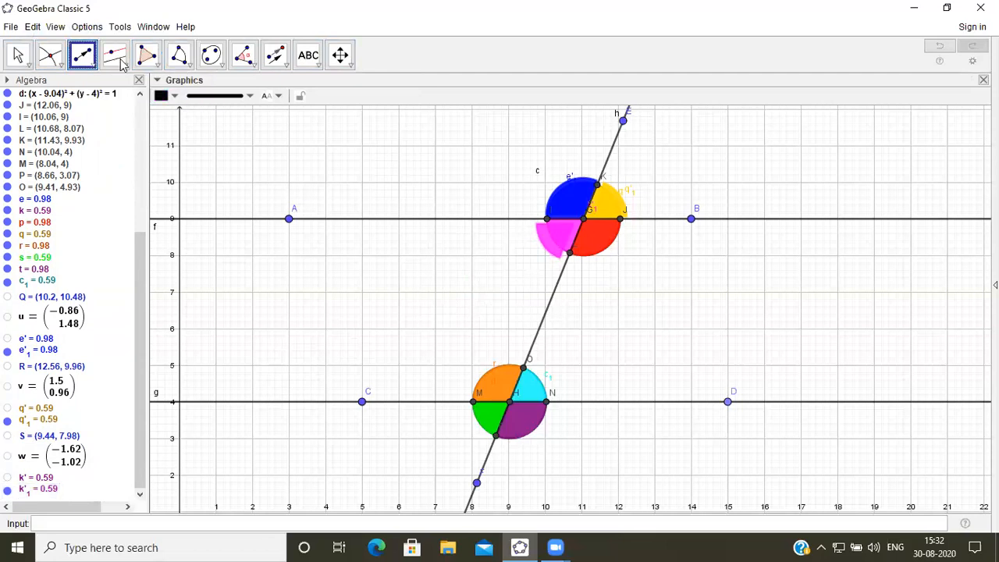
click(585, 221)
click(630, 284)
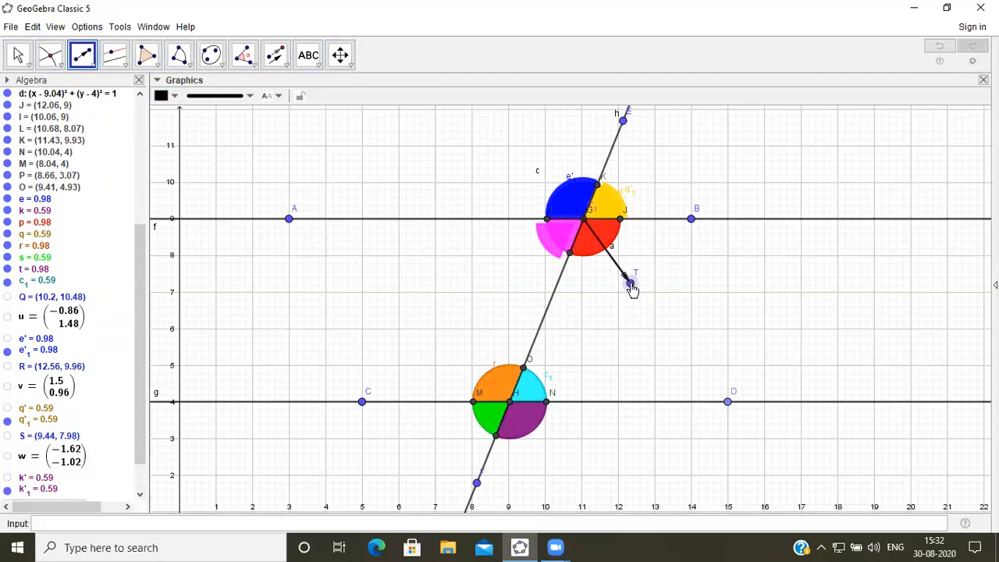
Translate the red sector at G by the vector to T and pull out a second, movable copy just beyond the translated one
click(278, 59)
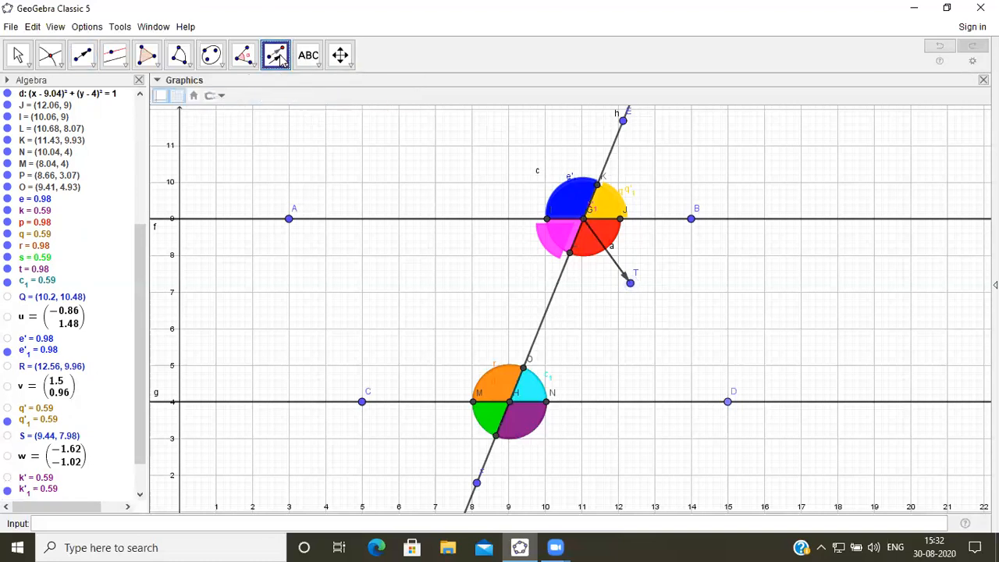
click(589, 248)
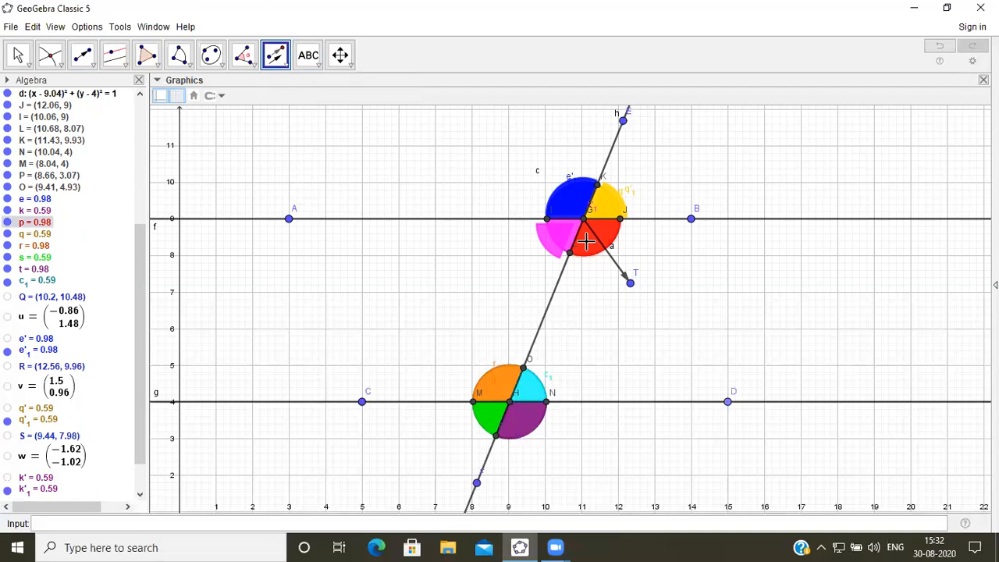
click(611, 259)
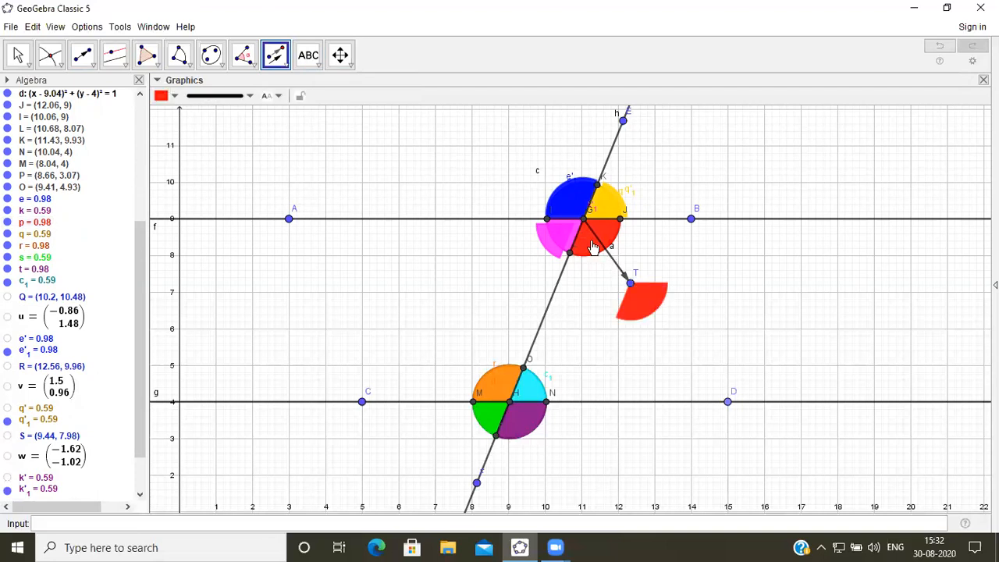
drag(620, 285, 662, 327)
key(Escape)
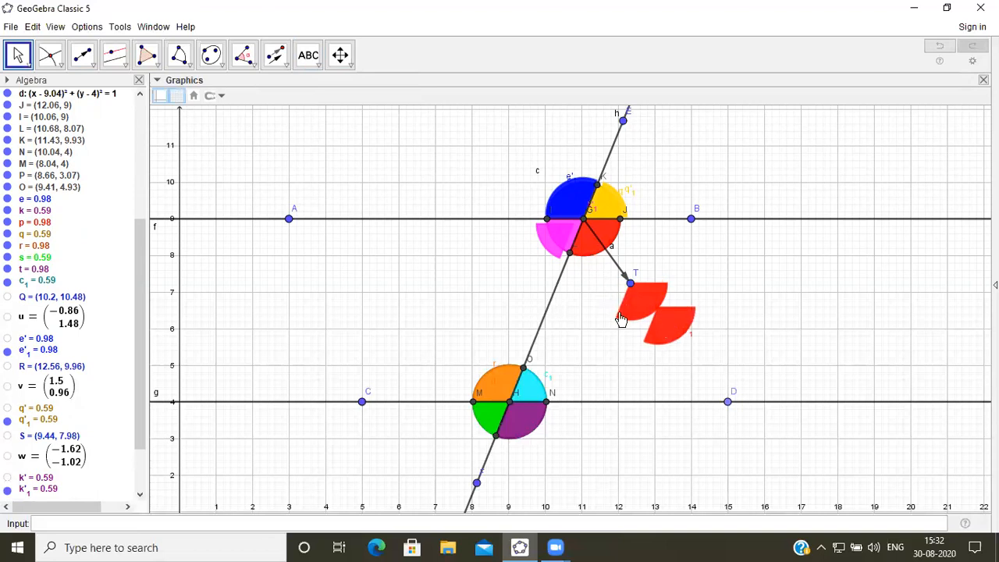
Hide point T, vector a and the translated sector p', and move the free red copy back over the original red sector at G
drag(138, 373, 138, 422)
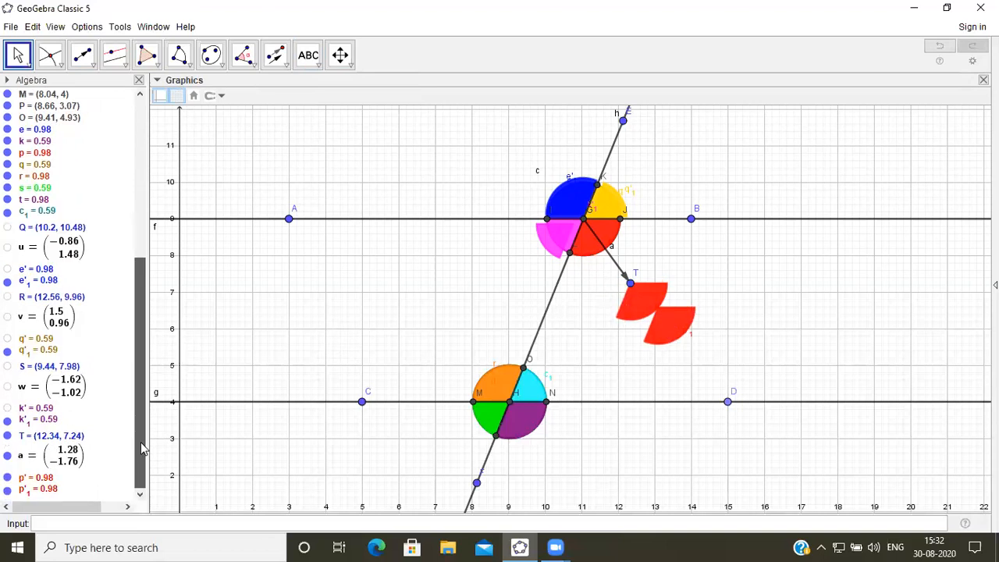
click(8, 438)
click(8, 437)
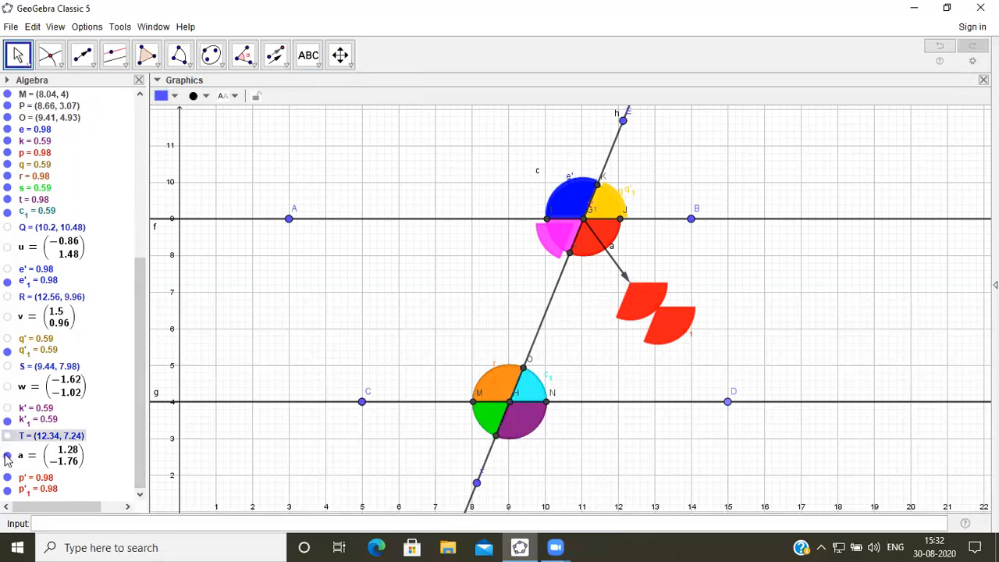
click(7, 457)
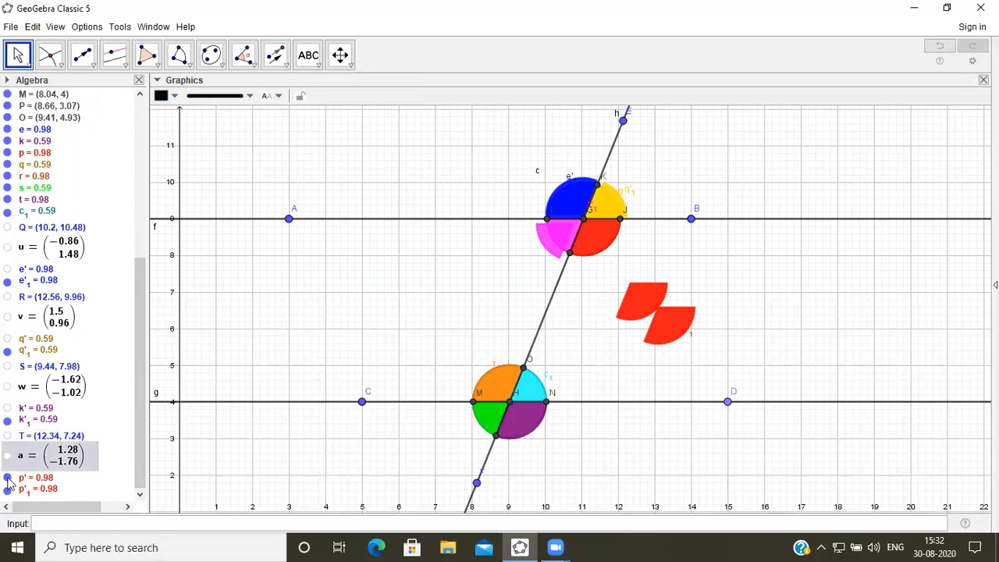
click(8, 479)
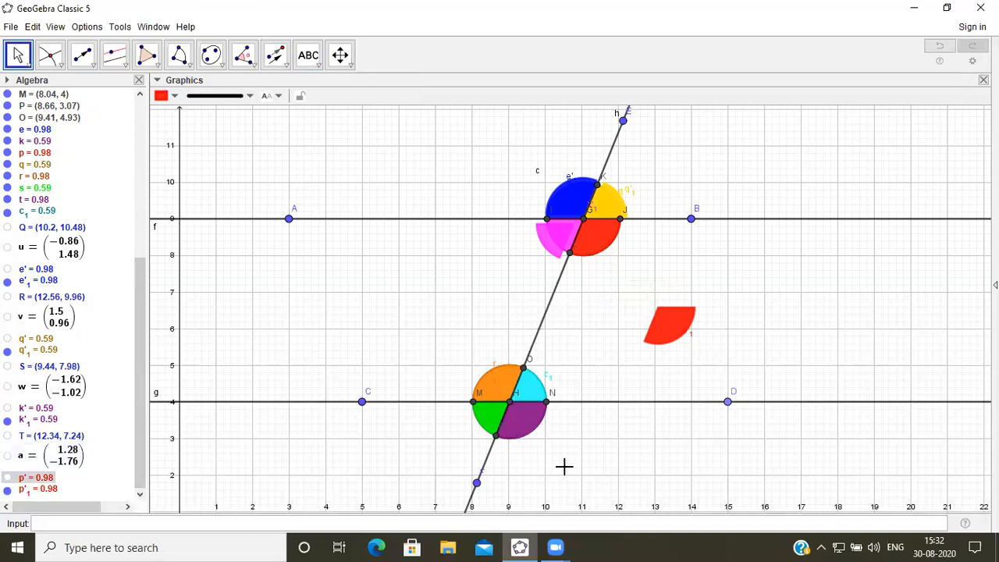
drag(666, 343, 587, 250)
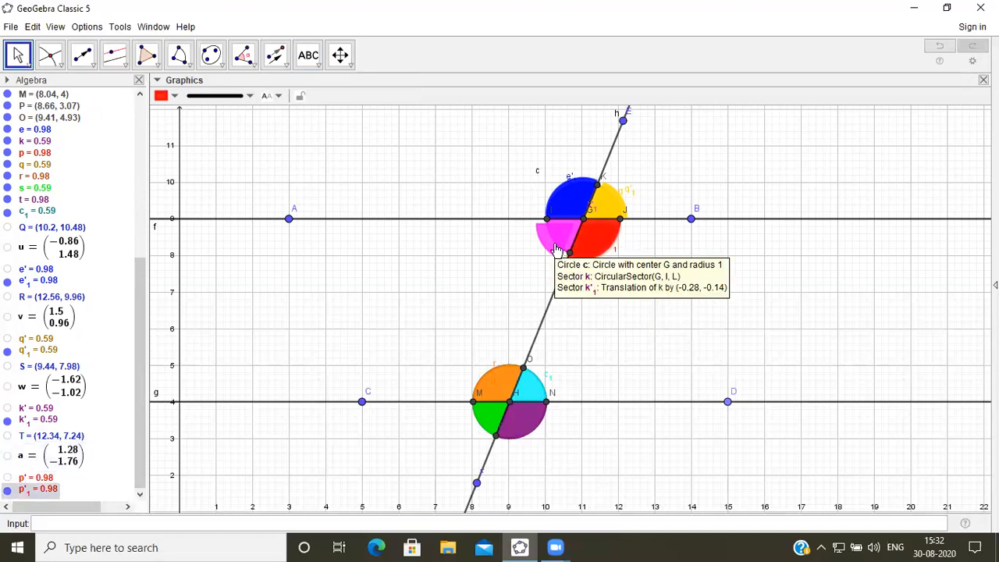
Nudge the free magenta and yellow copies to align more closely with their original sectors at G
click(558, 245)
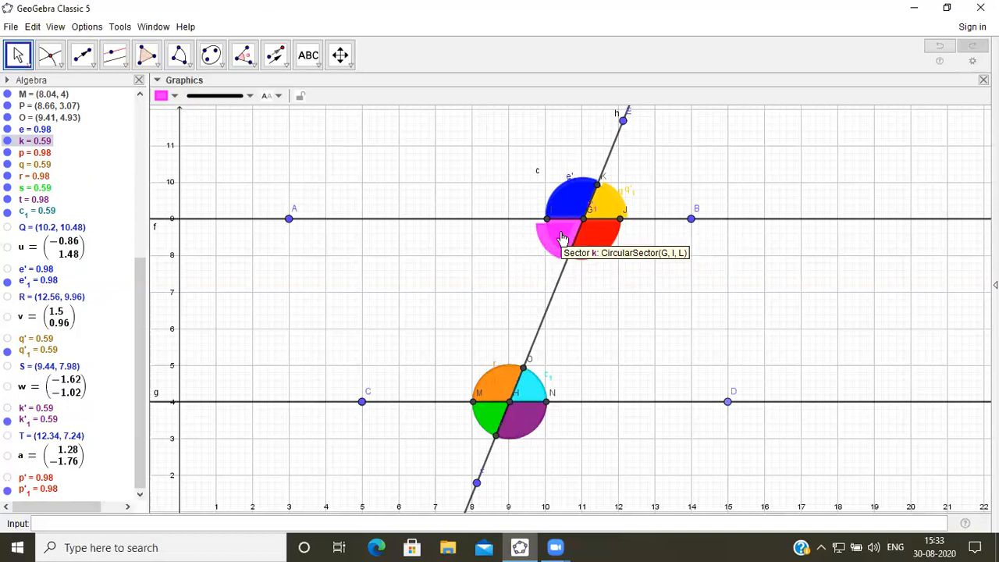
mouse_move(547, 245)
mouse_down()
mouse_move(519, 268)
mouse_move(553, 241)
mouse_up()
drag(622, 203, 575, 226)
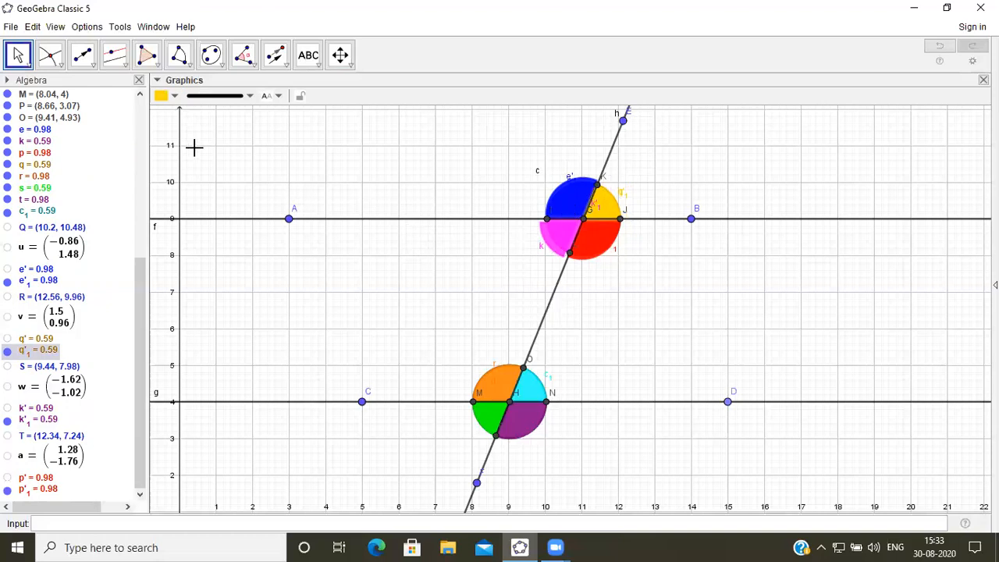
Draw a vector from H to a new free point beyond the orange sector, at about (8.2, 5.6)
click(92, 71)
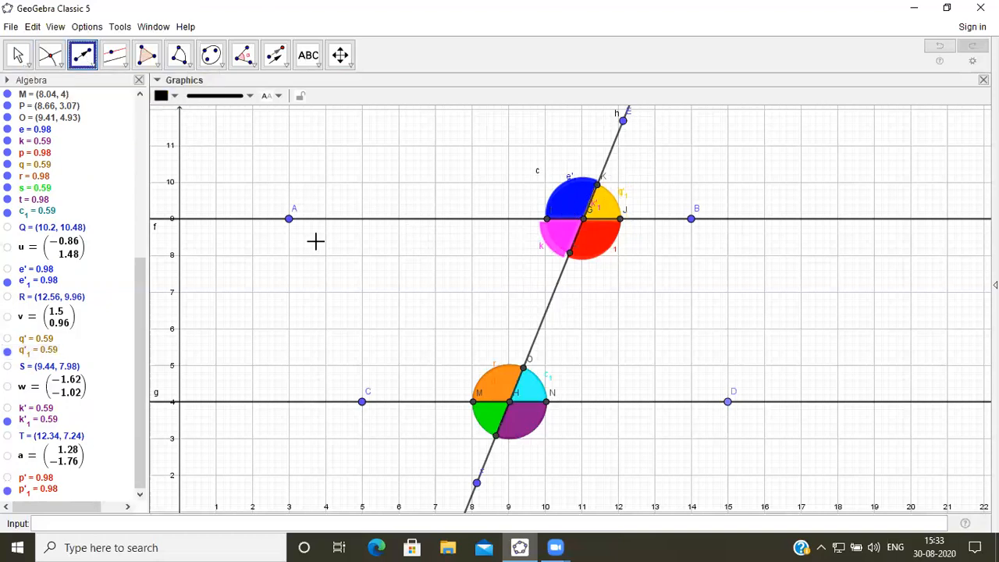
click(508, 403)
click(477, 344)
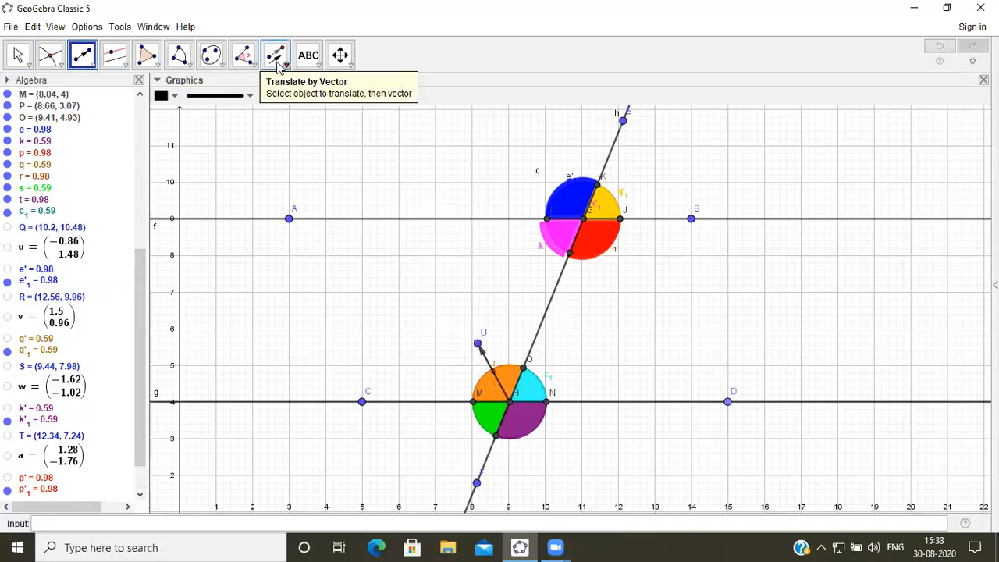
click(279, 65)
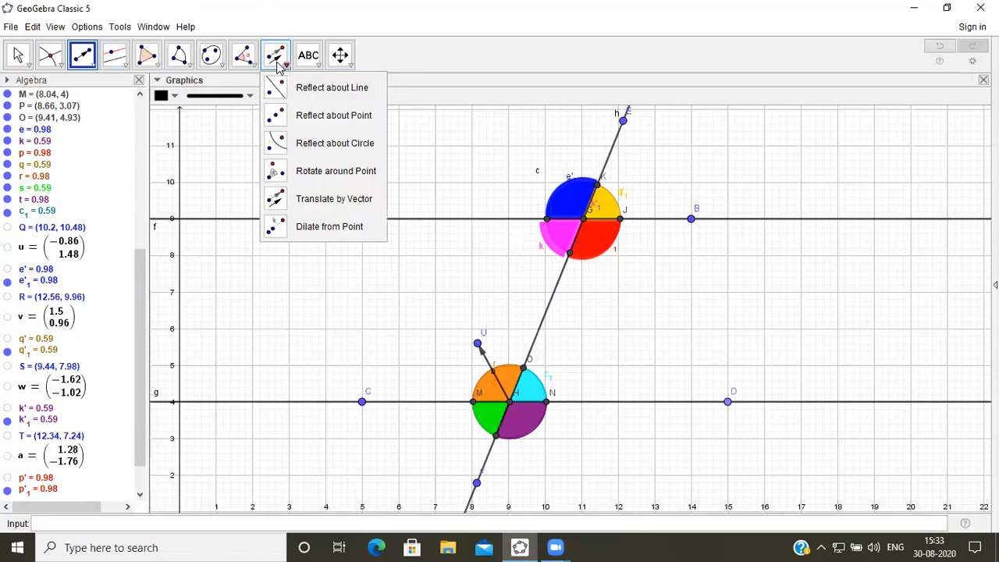
click(334, 199)
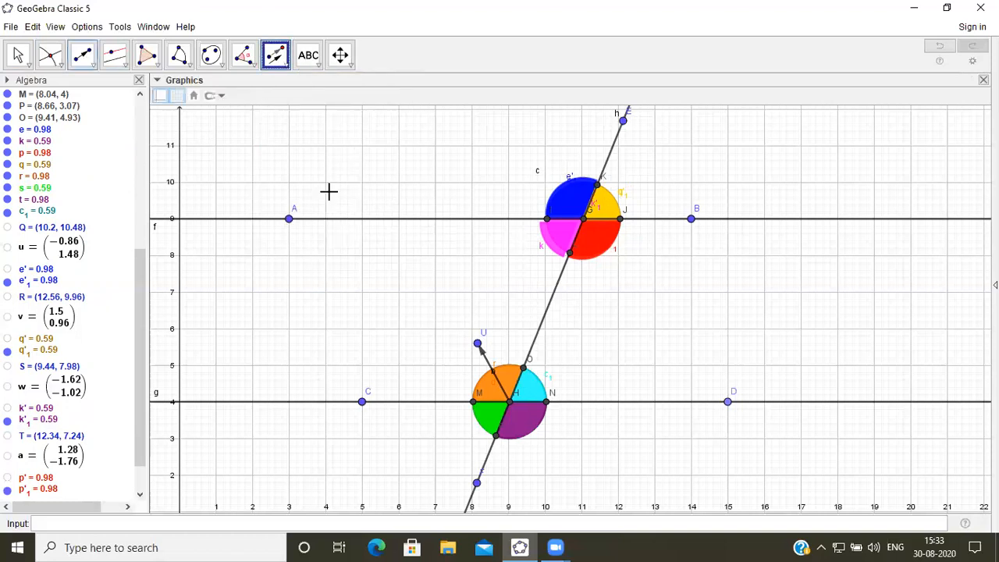
click(490, 391)
click(477, 344)
click(485, 361)
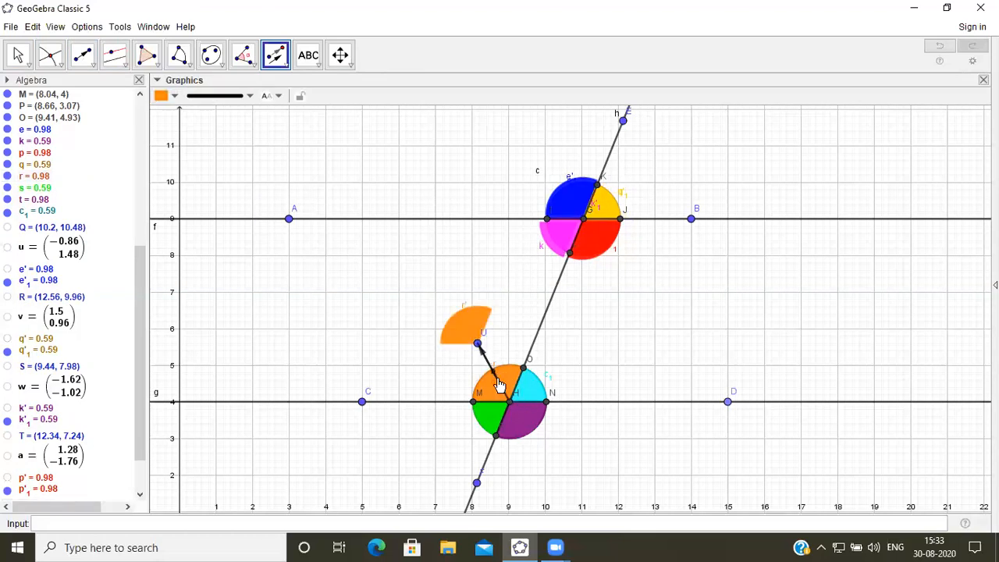
click(496, 377)
key(ctrl+z)
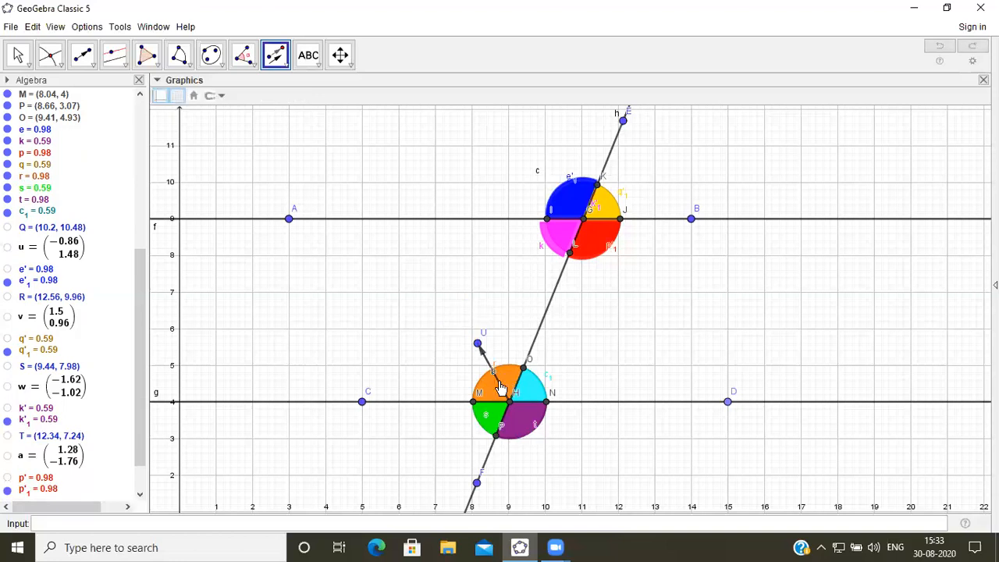
Translate the orange sector at H by the vector to U and pull out a second, movable copy just beyond the translated one
click(275, 55)
click(493, 394)
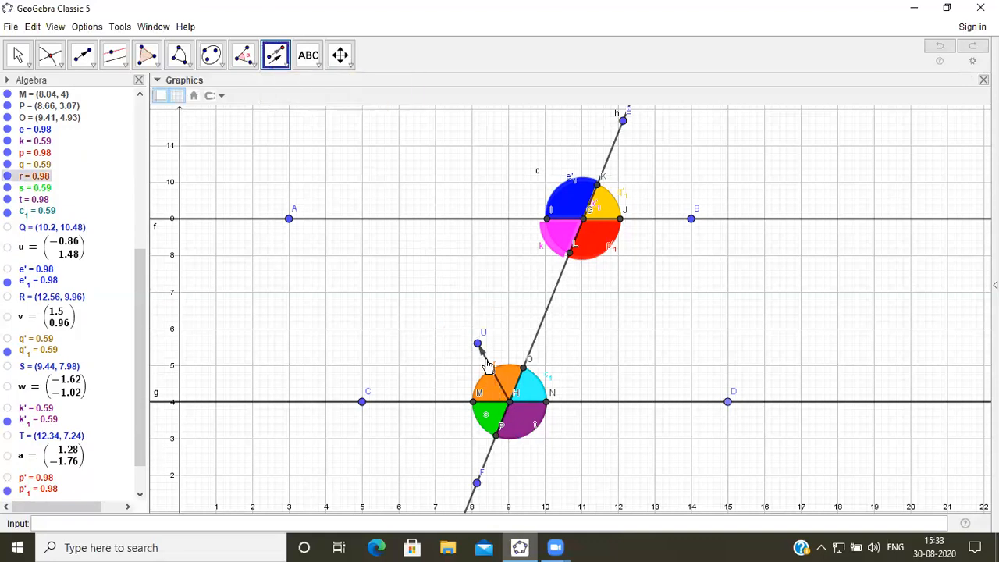
click(483, 353)
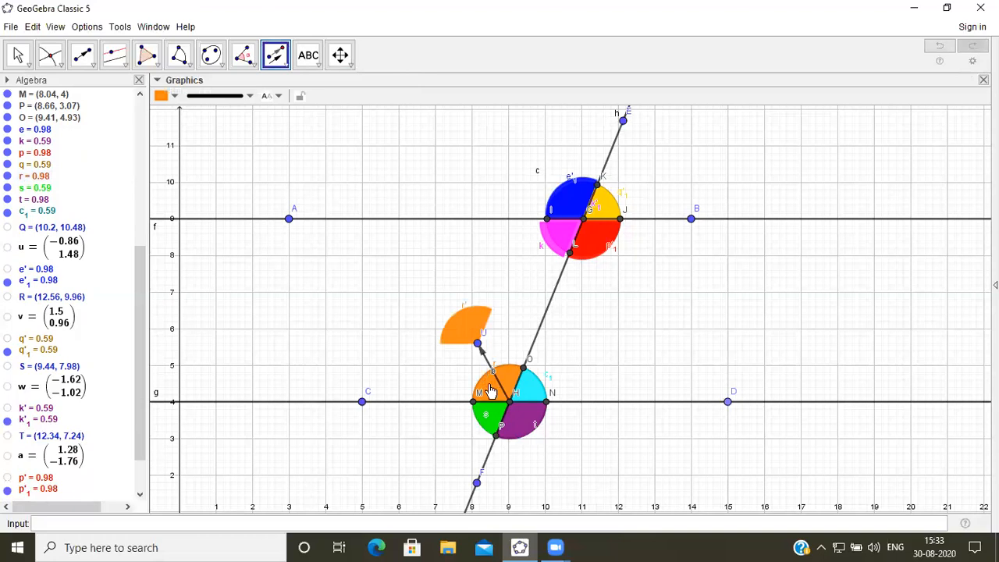
key(Escape)
drag(472, 351, 442, 311)
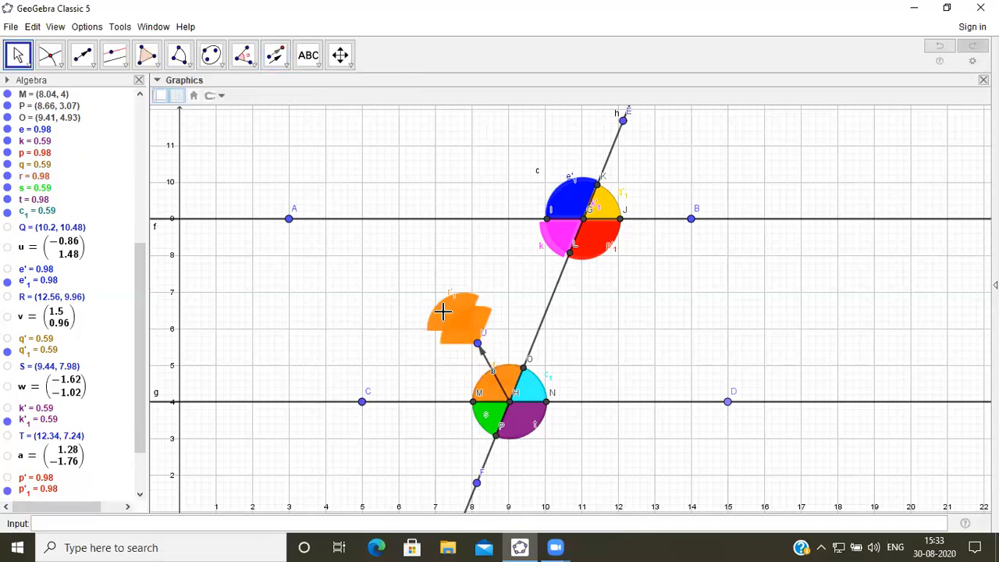
Hide point U, vector b and the translated sector r', and move the free orange copy back over the original orange sector at H
drag(140, 350, 136, 404)
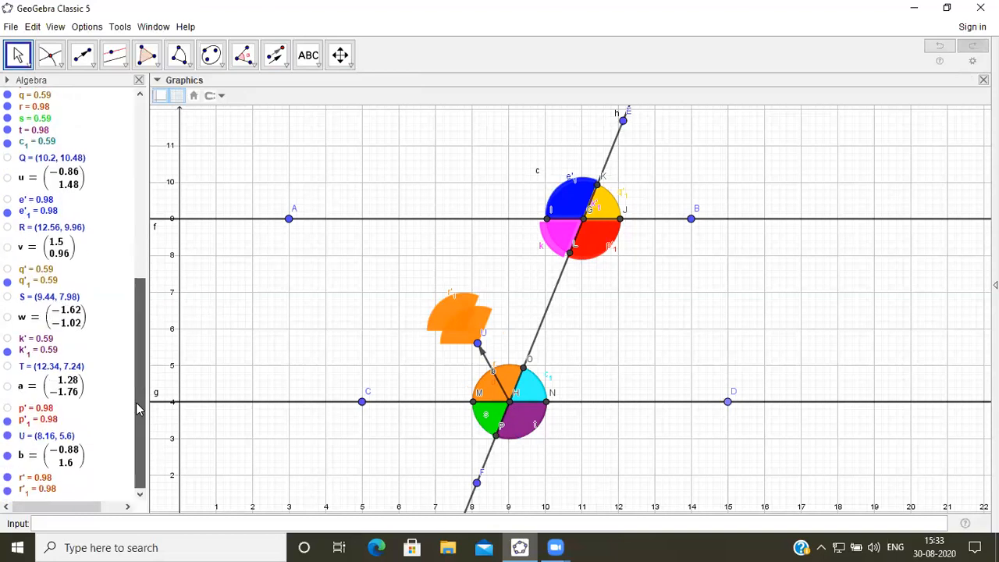
click(8, 436)
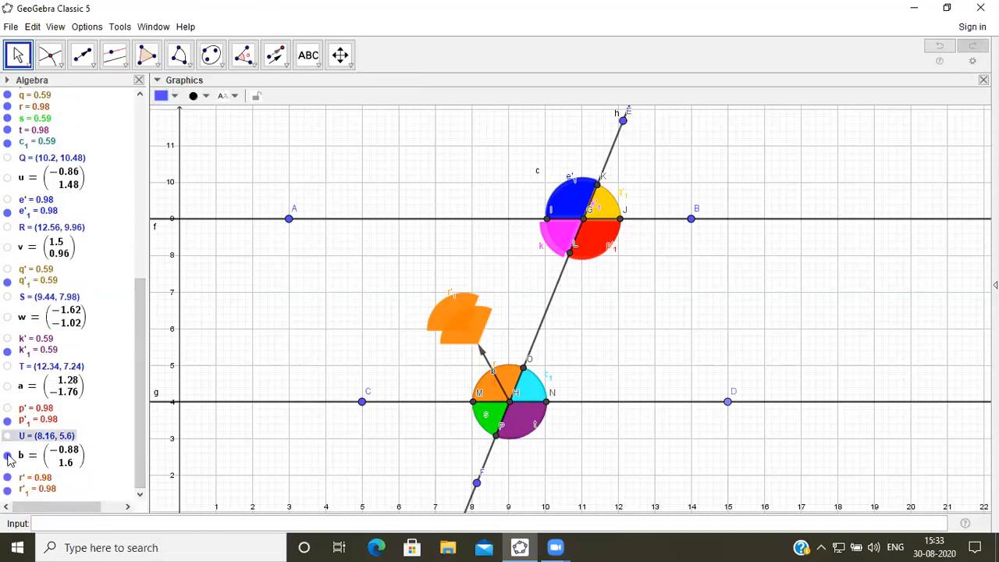
click(8, 455)
click(8, 477)
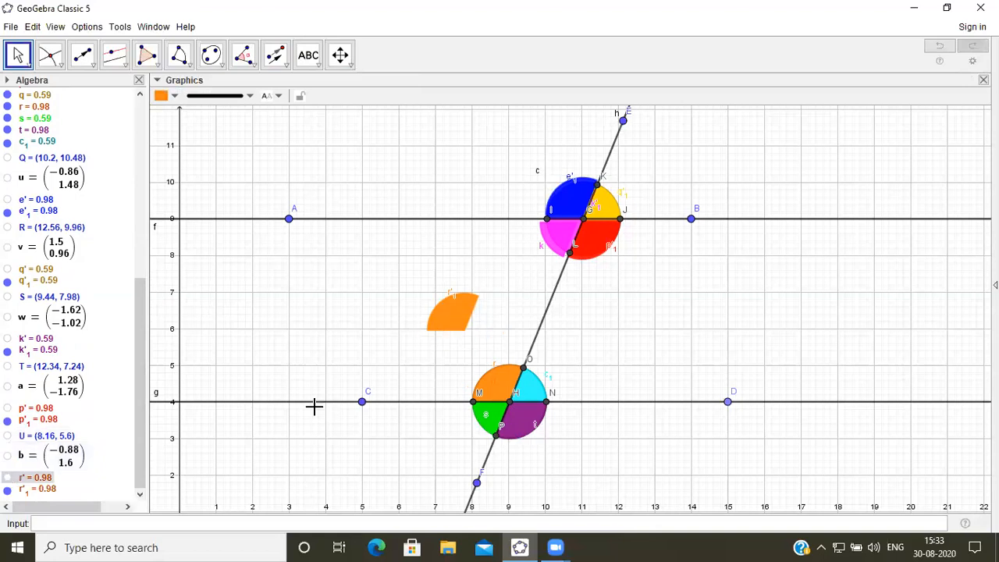
drag(455, 327, 495, 388)
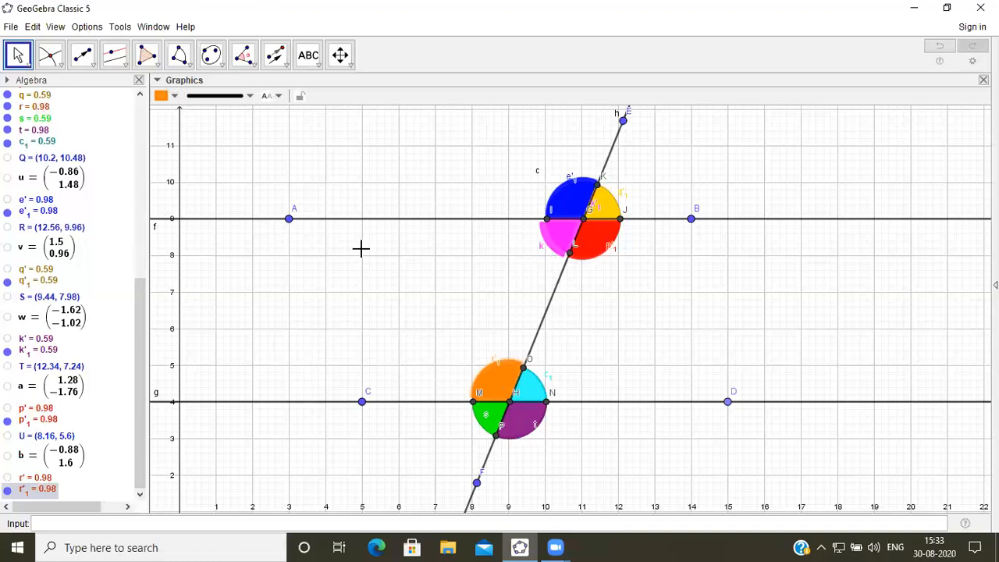
Draw a vector from H to a new free point beyond the cyan sector, at about (10.6, 5.1)
click(84, 56)
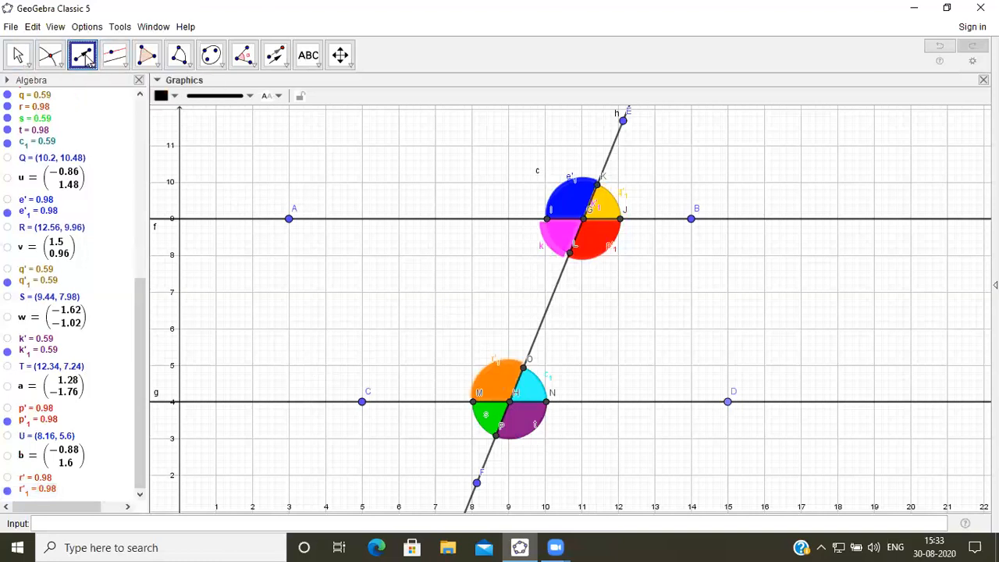
click(511, 404)
click(568, 365)
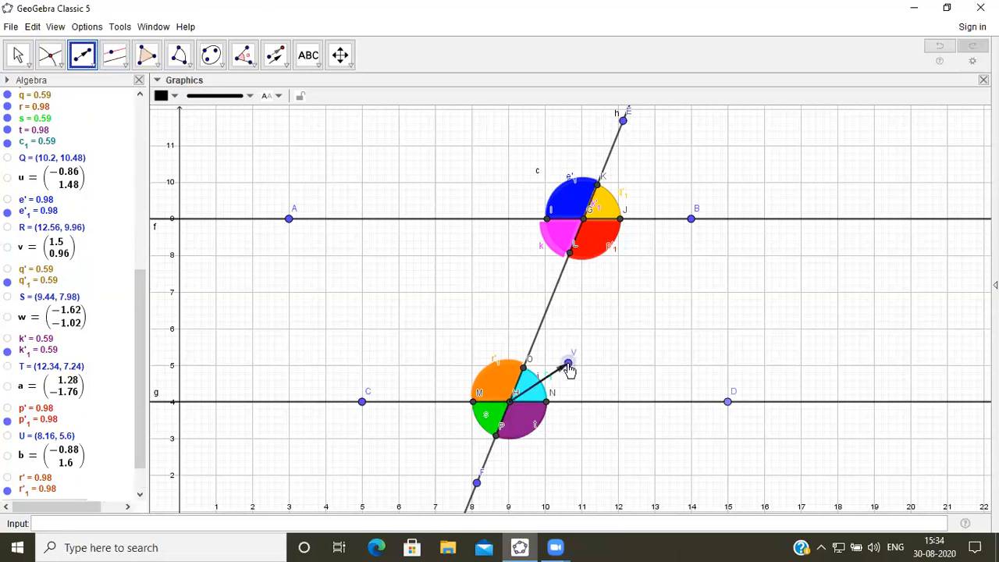
Translate the cyan sector at H by the vector to V and pull out a second, movable copy beside the translated one
click(275, 56)
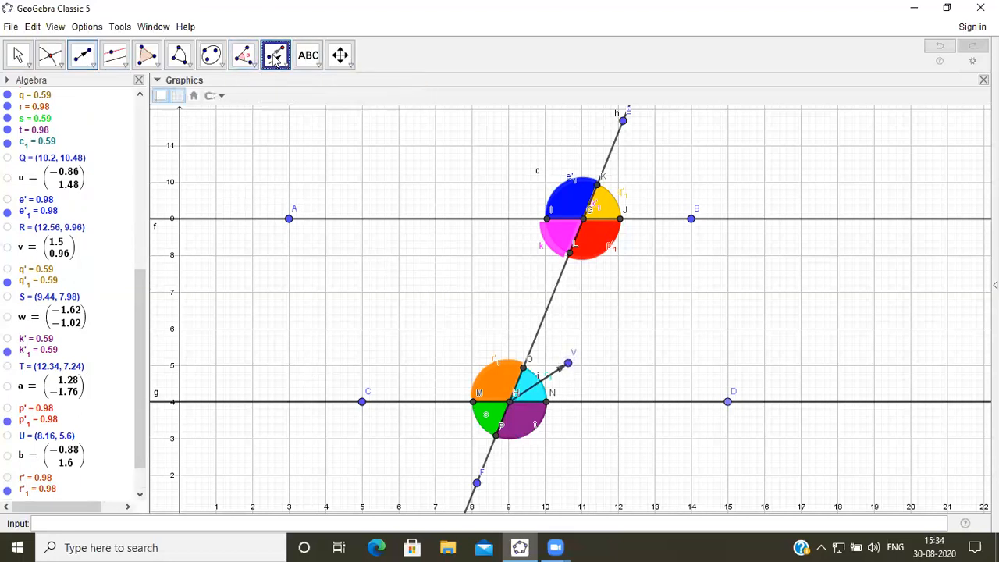
click(535, 389)
click(549, 379)
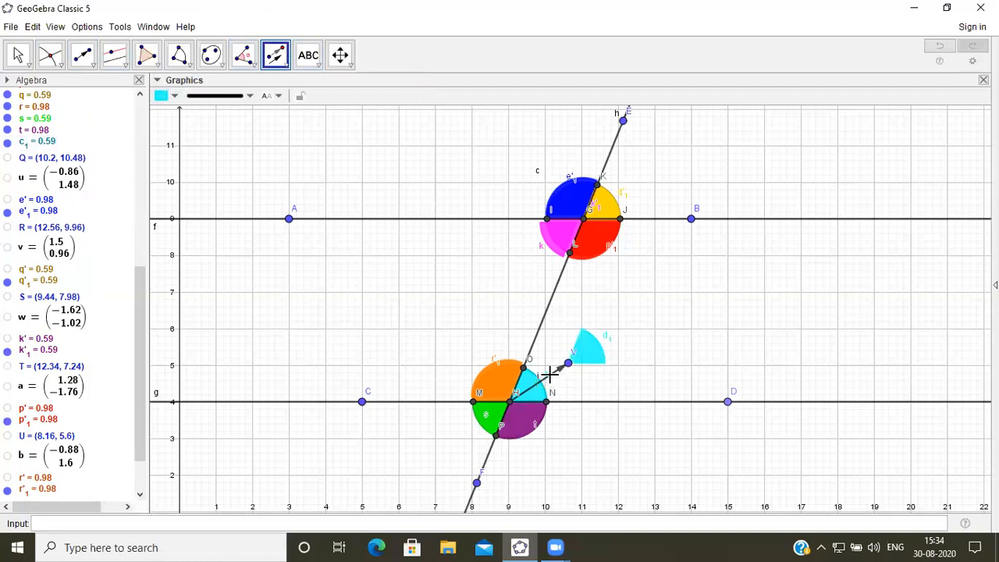
key(ctrl+v)
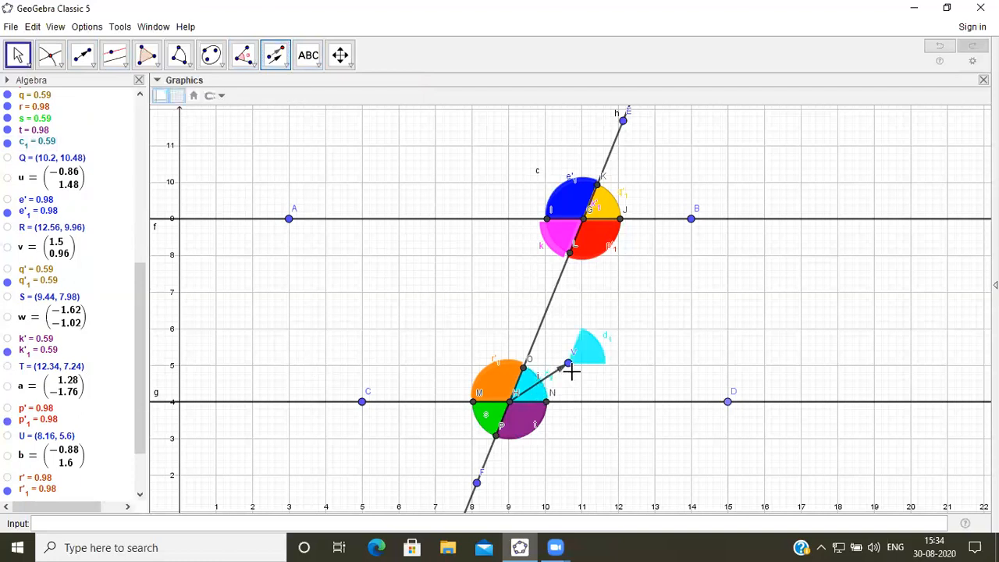
click(613, 344)
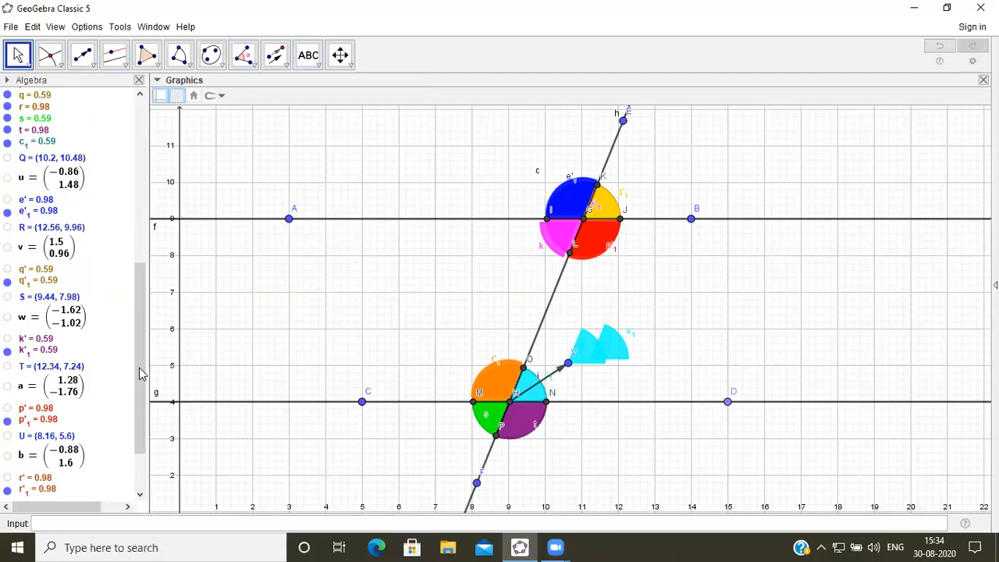
Hide point V, vector i and the translated sector d₁, and move the free cyan copy back over the original cyan sector at H
drag(140, 373, 140, 408)
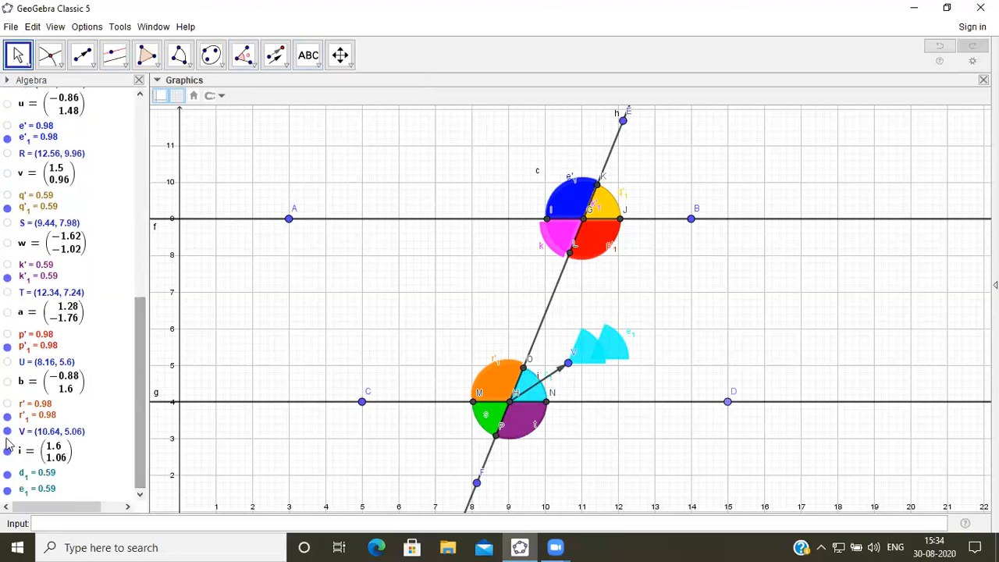
click(7, 432)
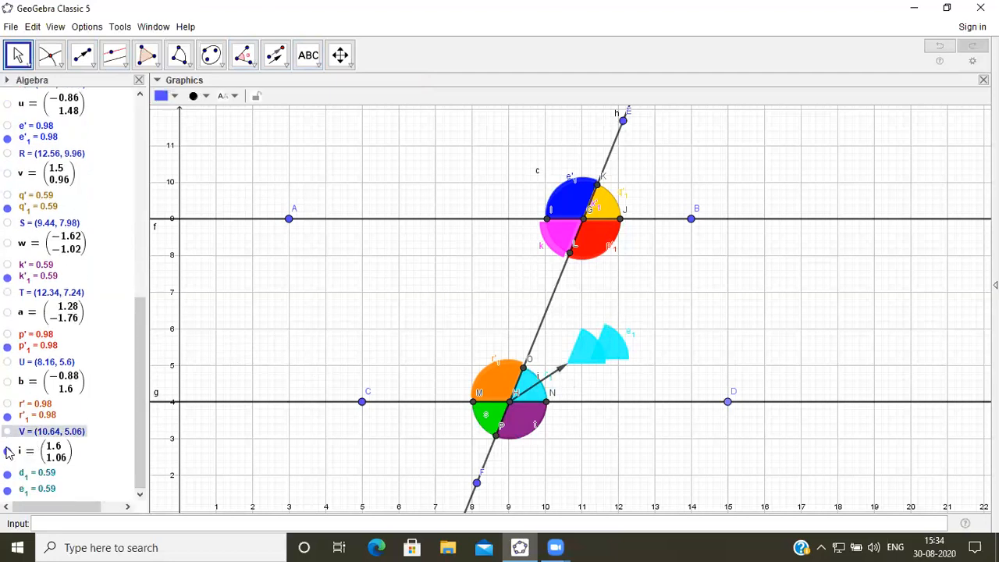
click(7, 451)
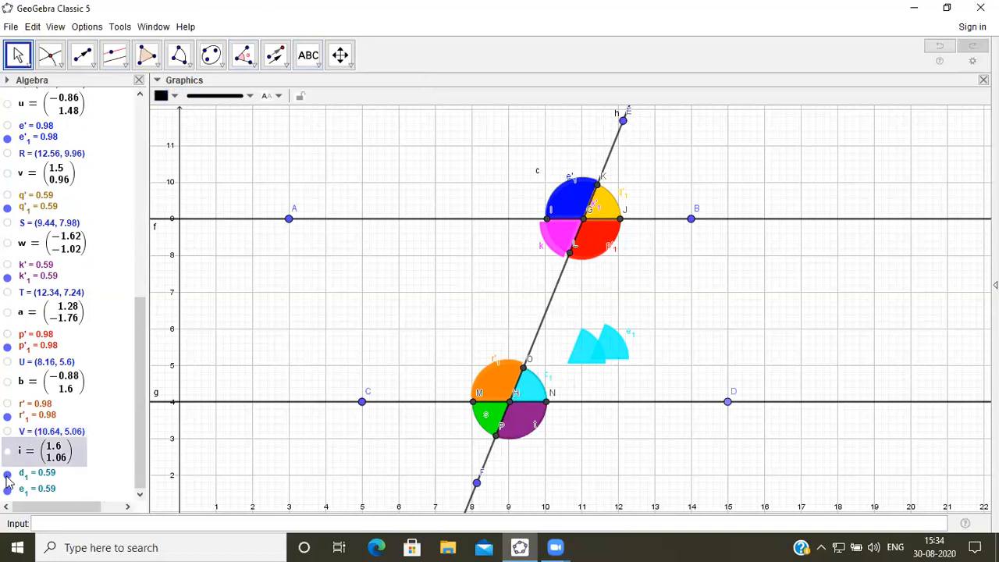
click(7, 473)
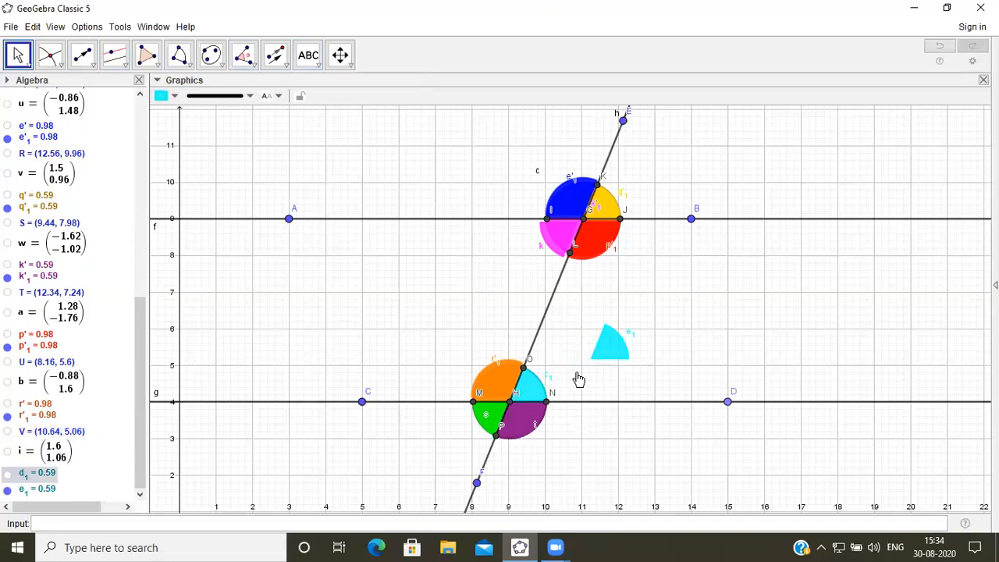
double_click(530, 390)
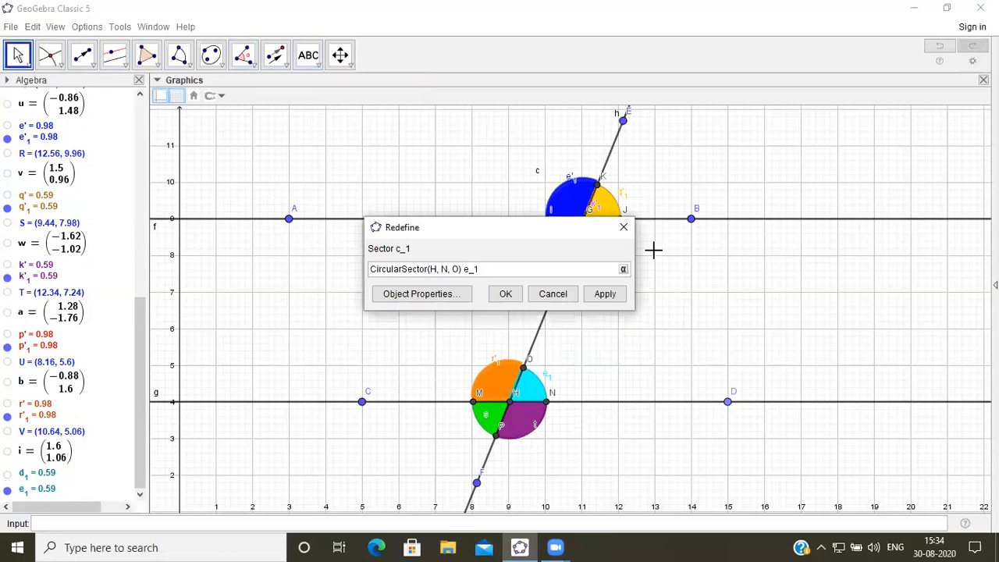
click(624, 226)
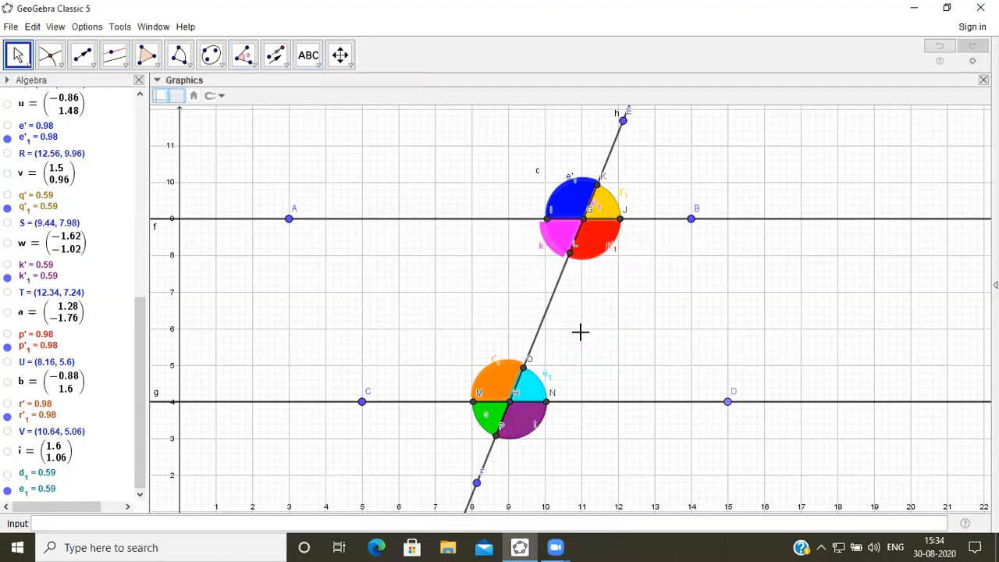
Pull the free cyan copy off its original sector by a vector of (0.58, 0.44) and check its definition without changing it
drag(552, 386, 554, 366)
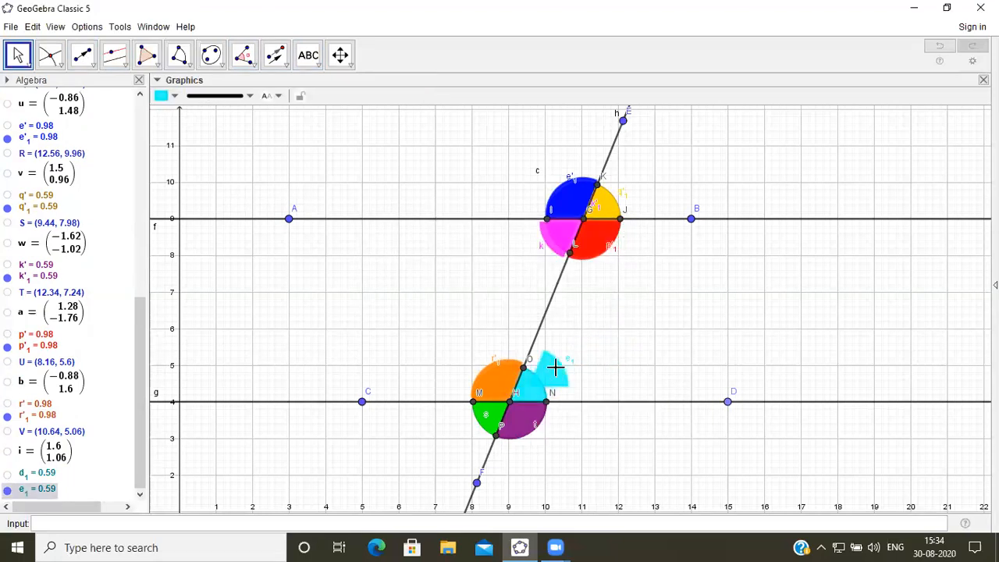
double_click(554, 366)
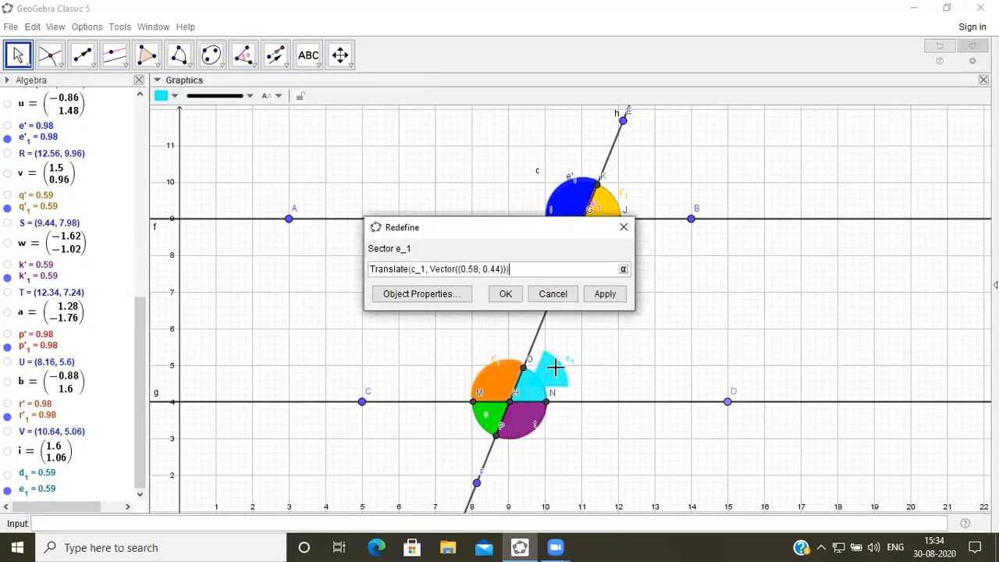
click(623, 229)
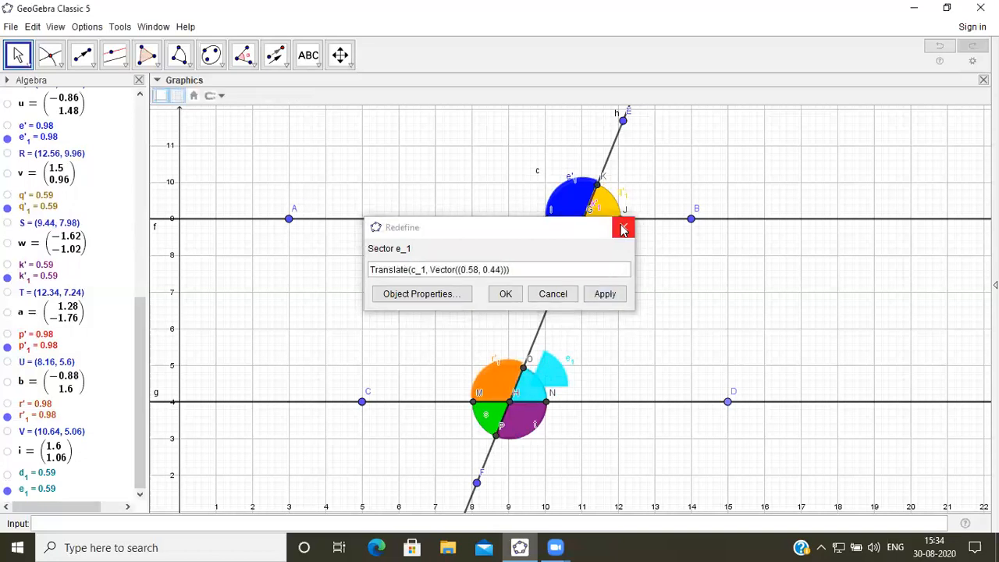
click(623, 228)
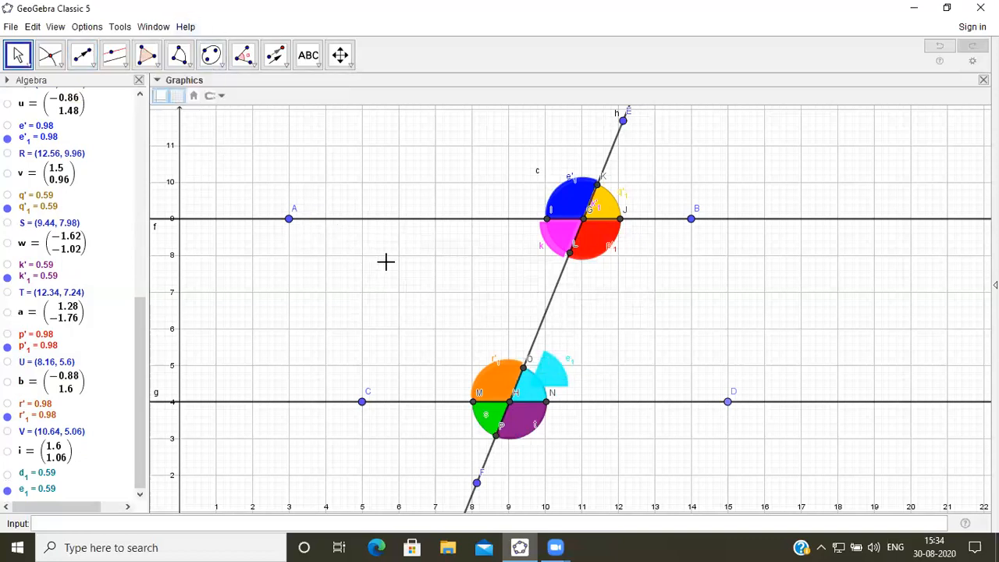
Draw a vector from H to a new free point beyond the green sector, at about (7.4, 3)
click(83, 63)
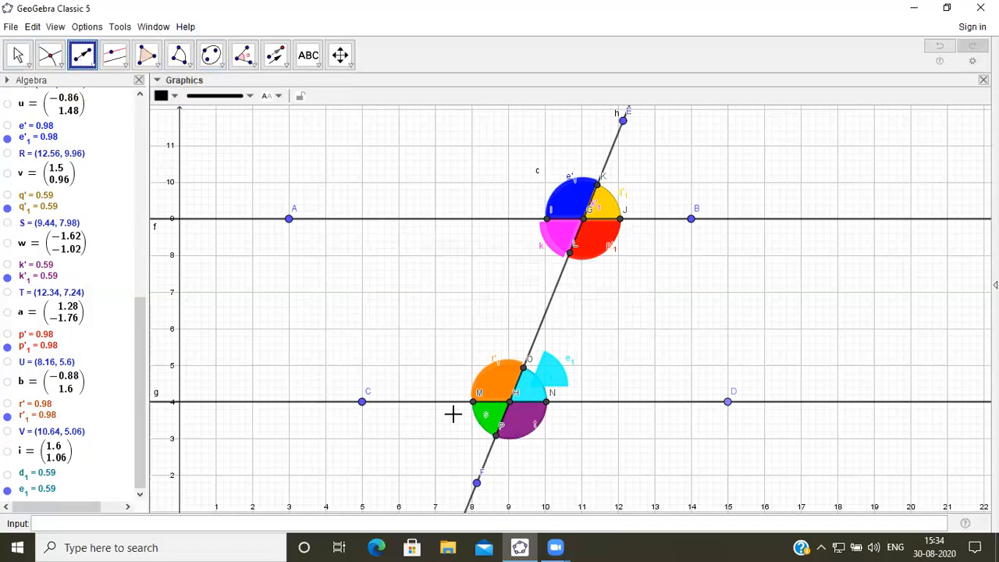
drag(508, 398, 449, 437)
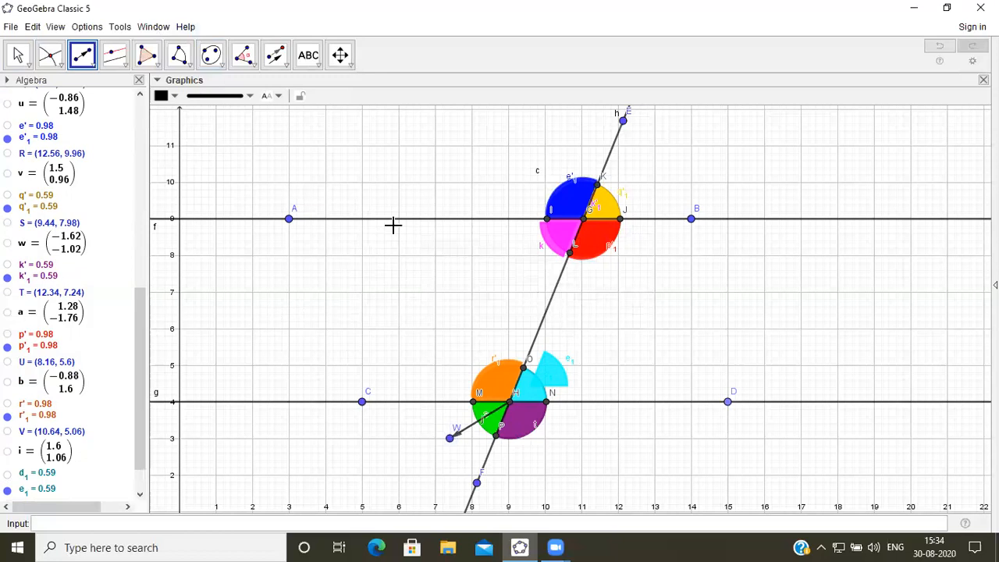
Translate the green sector at H by the vector to W and pull out a second, movable copy just below the translated one
click(277, 59)
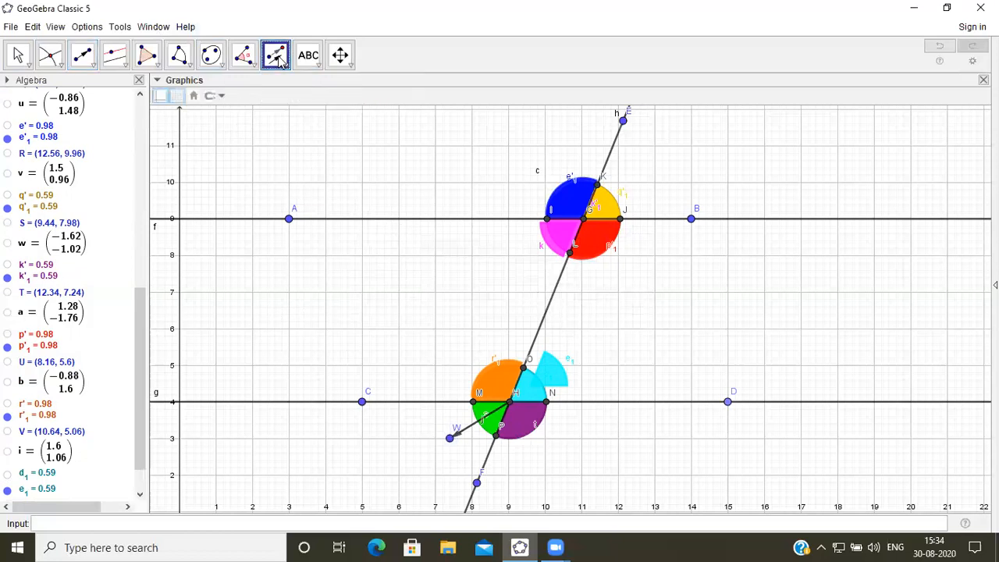
click(490, 429)
click(470, 425)
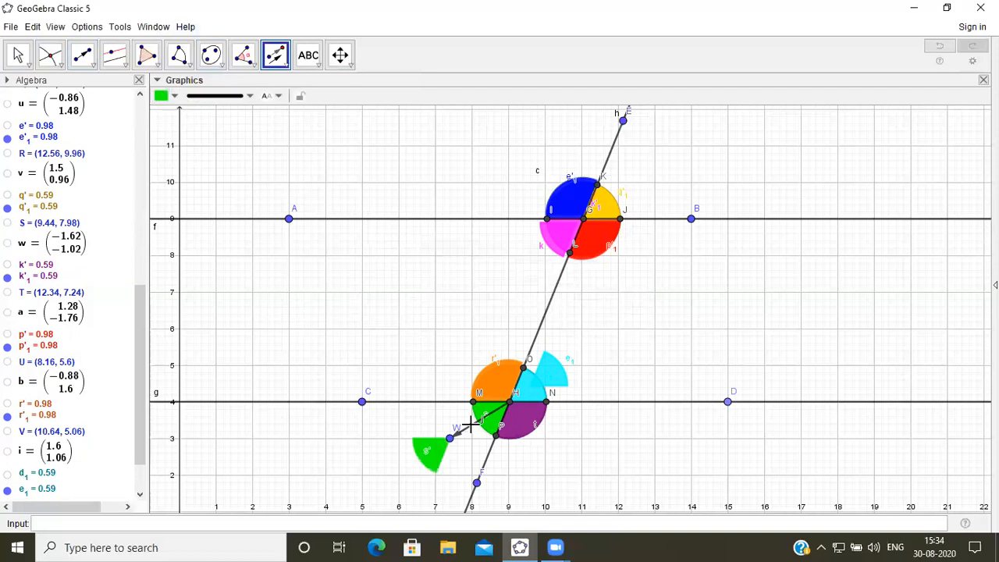
key(Escape)
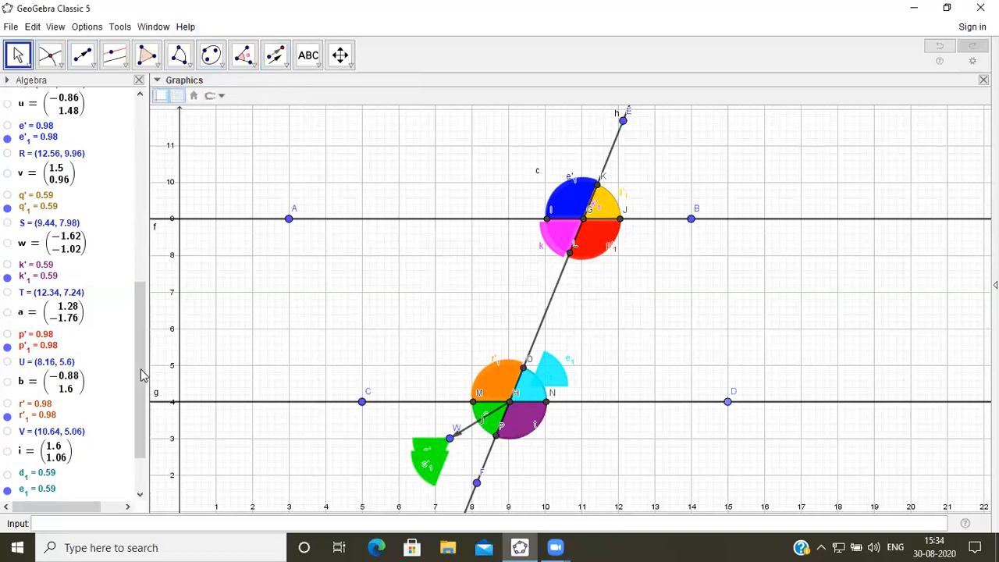
drag(142, 376, 141, 421)
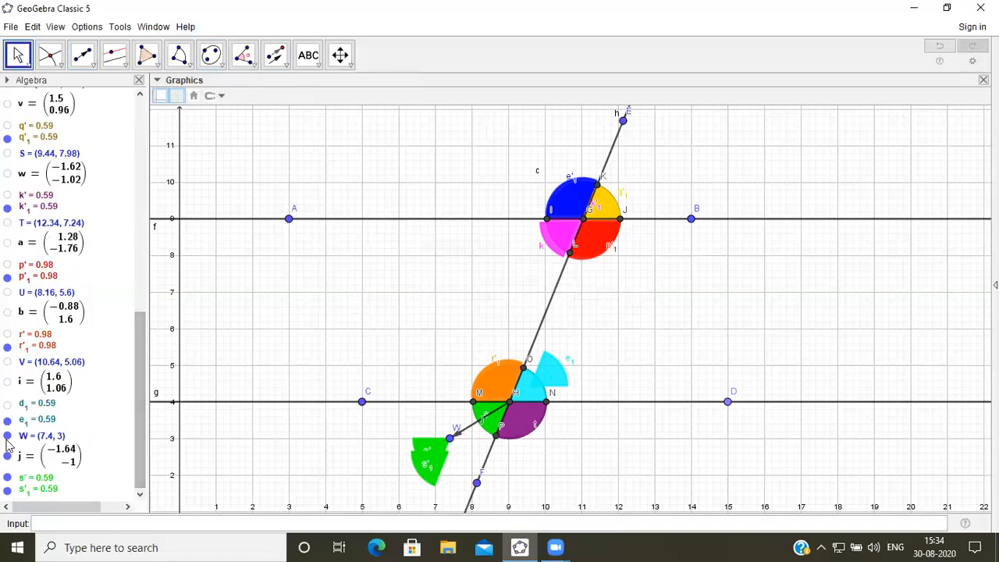
Hide point W, vector j and the translated sector s', and move the free green copy back over the original green sector at H
click(7, 437)
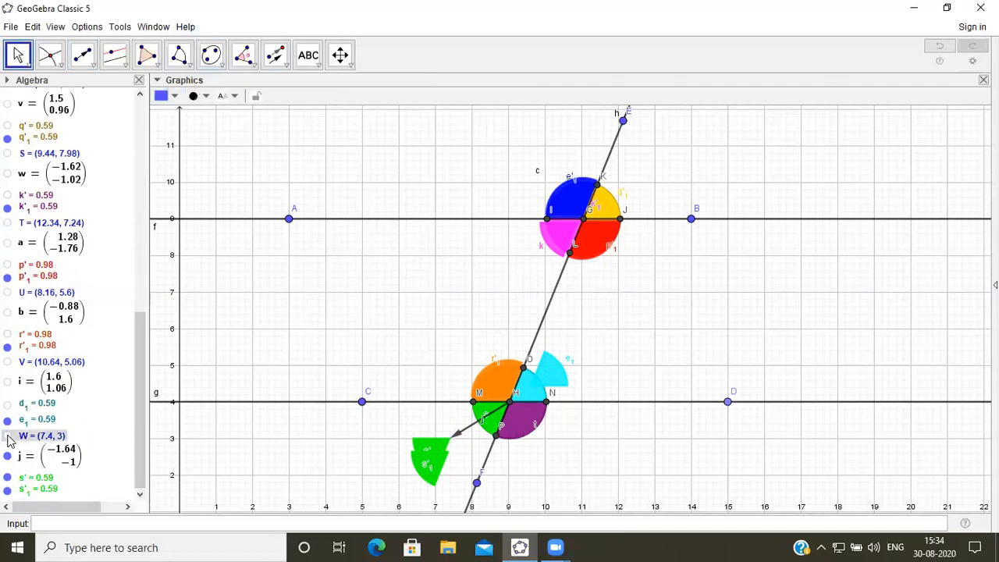
click(8, 456)
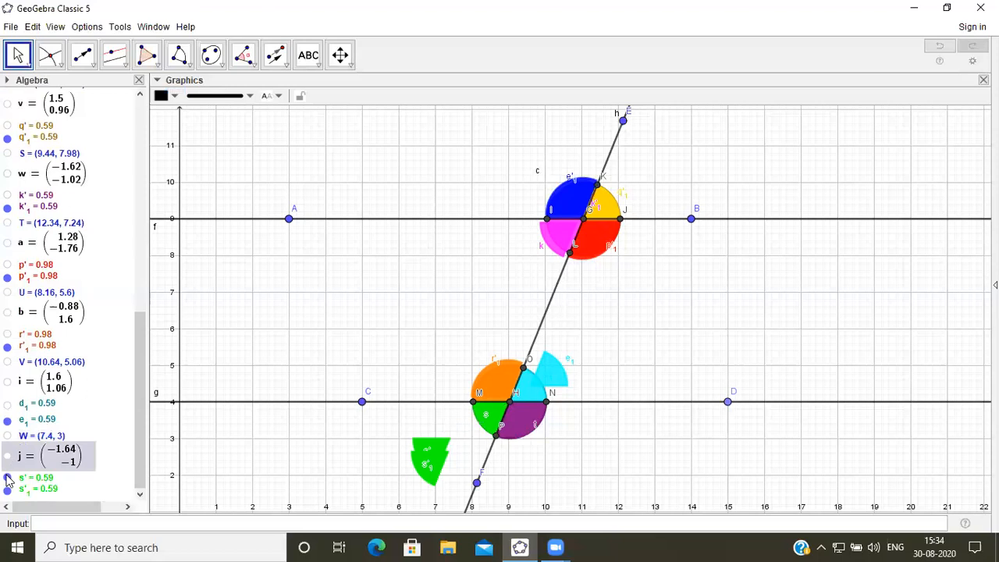
click(7, 477)
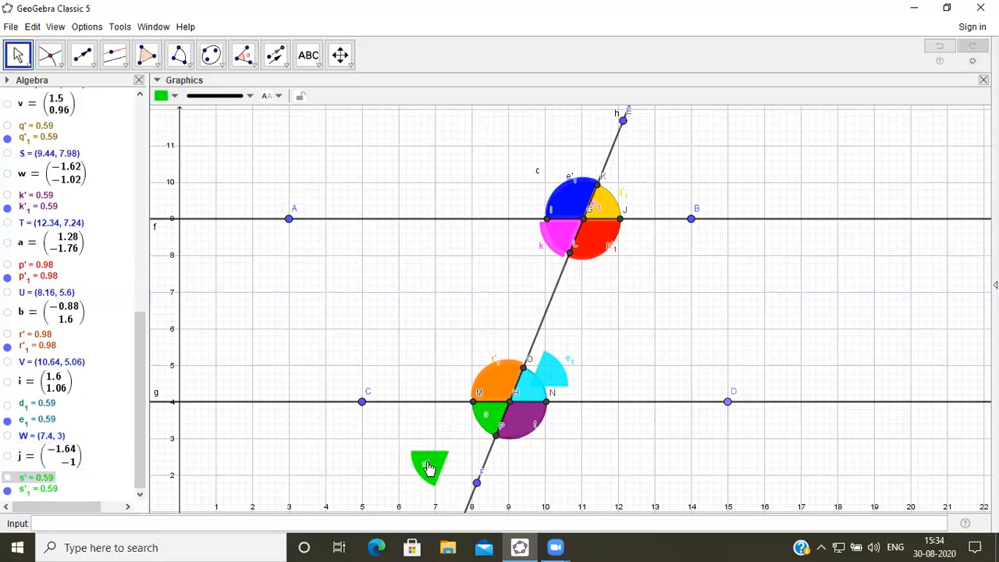
click(461, 445)
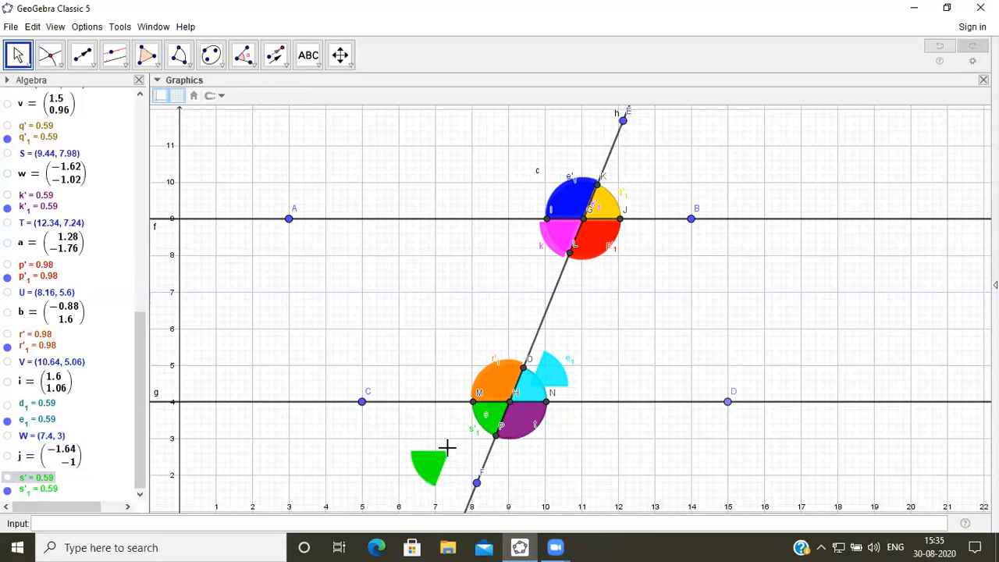
drag(441, 472, 487, 415)
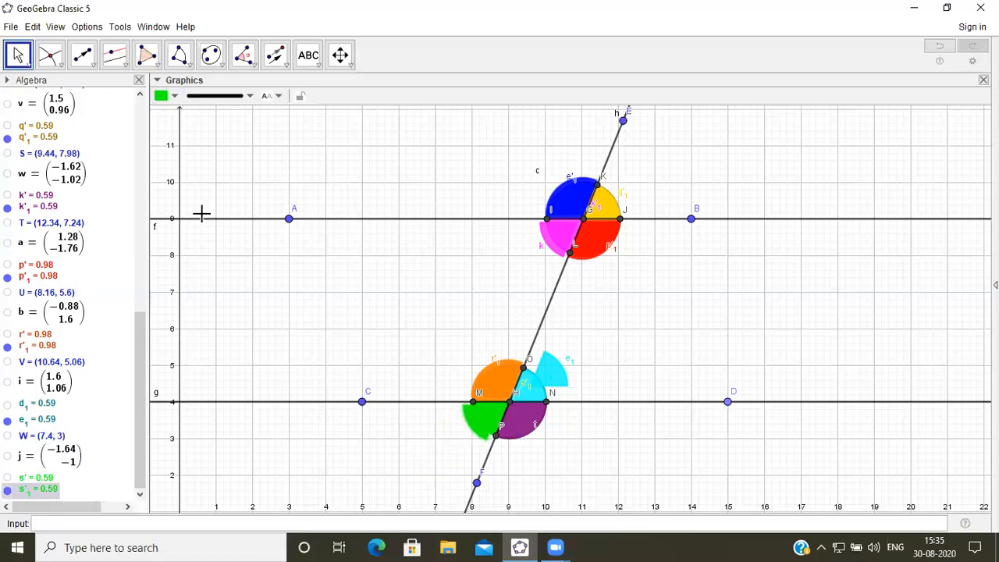
Draw a vector from H to a new free point beyond the purple sector, at about (10.12, 2.66)
click(83, 54)
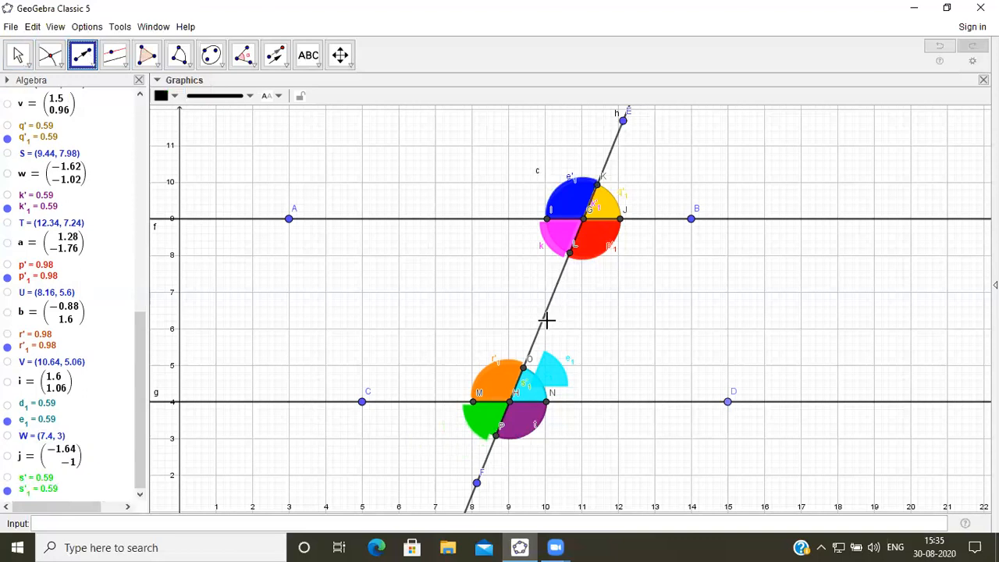
click(511, 405)
click(549, 450)
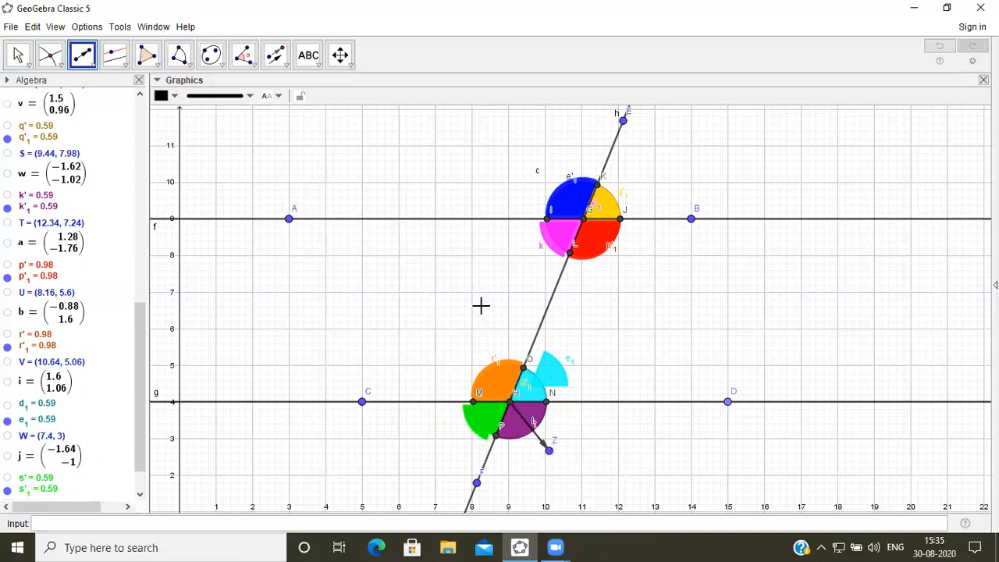
Translate the purple sector at H by the vector to Z and pull out a second, movable copy just beside the translated one
click(274, 55)
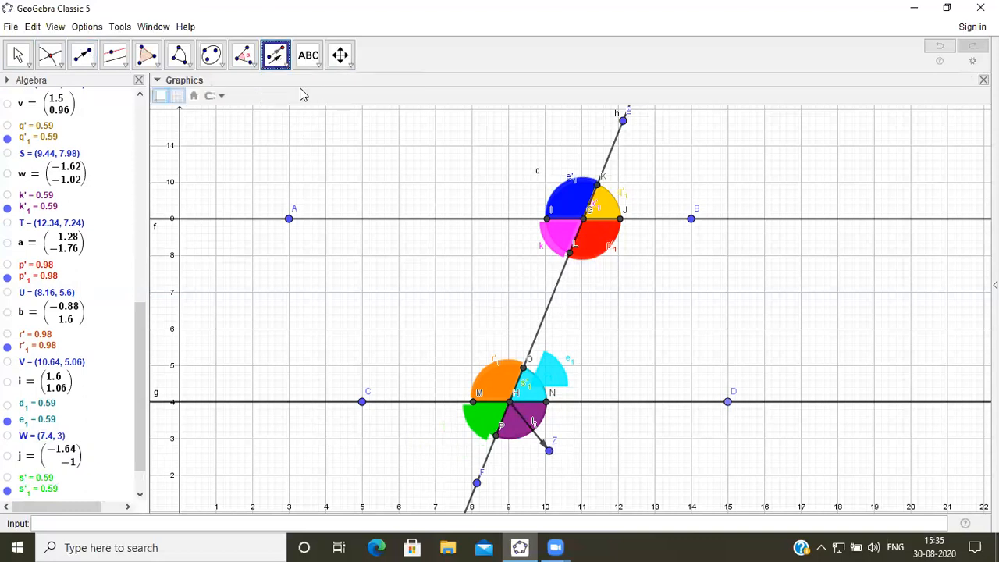
click(538, 441)
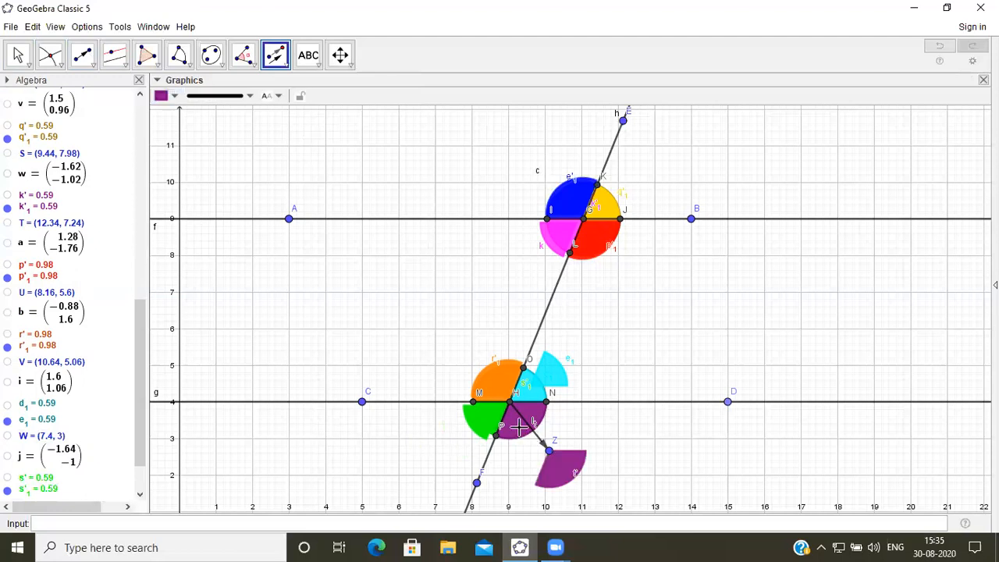
key(Escape)
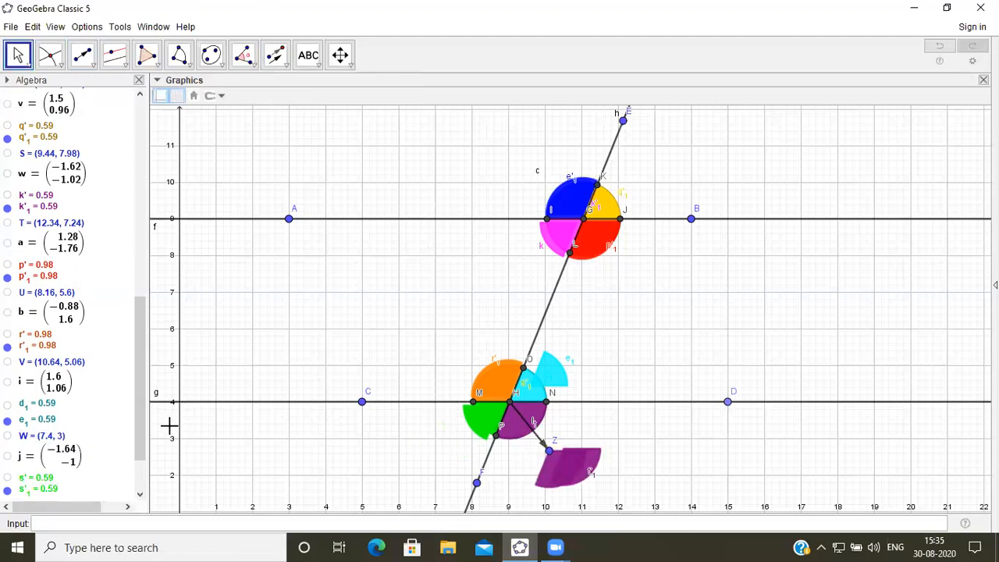
Hide point Z, vector ℓ and the translated sector t', and move the free purple and cyan copies back over their original sectors at H
scroll(137, 422, down, 3)
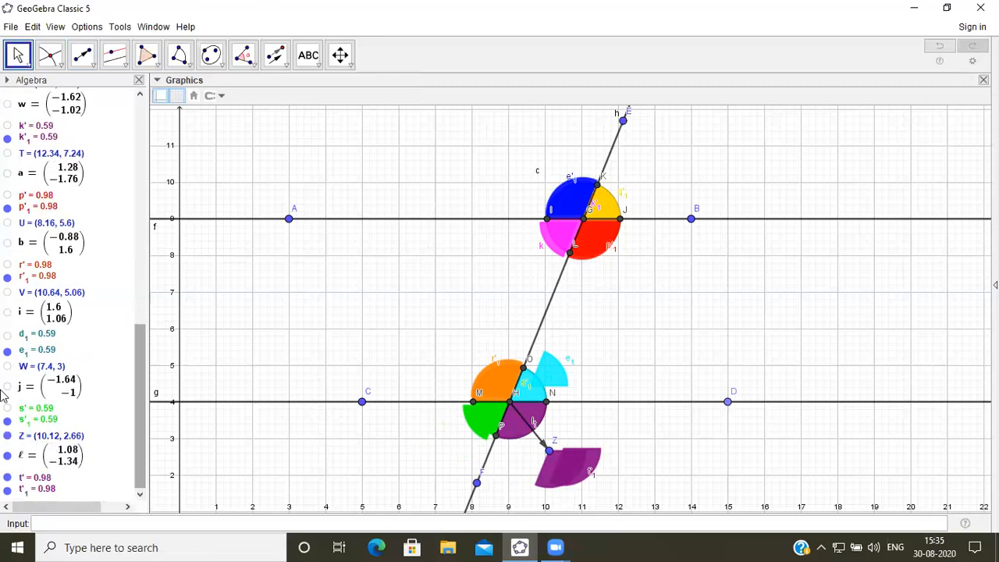
click(8, 436)
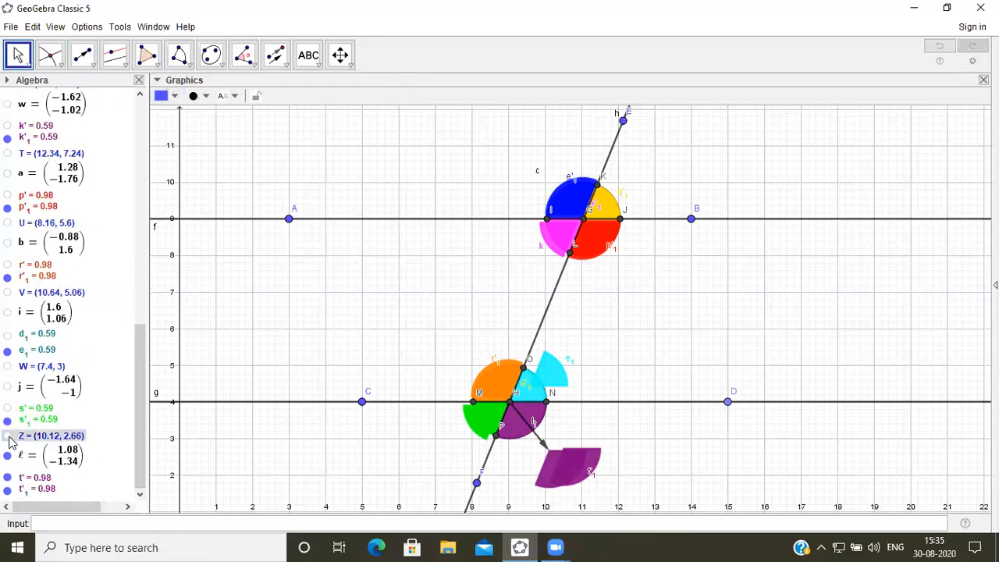
click(7, 456)
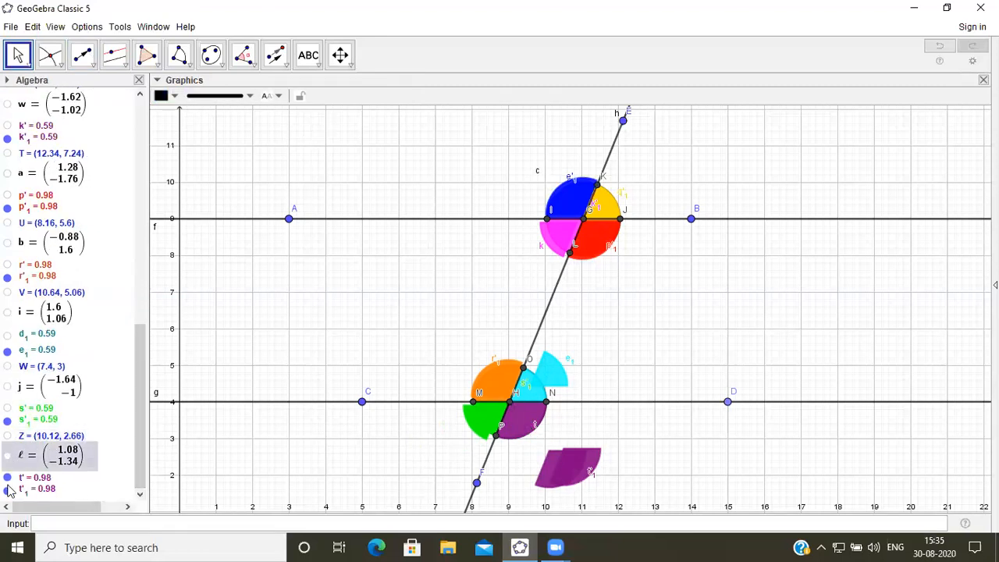
click(8, 478)
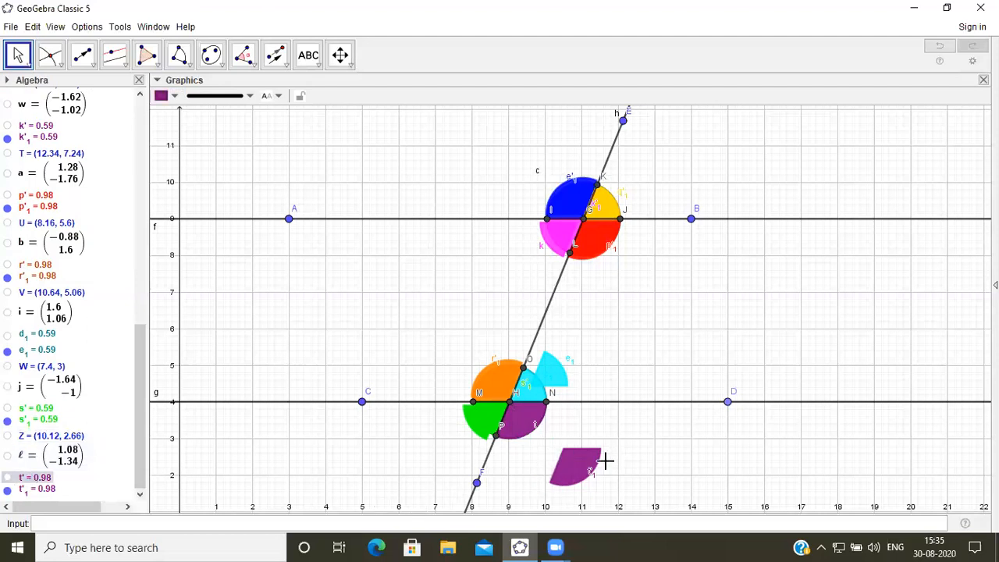
drag(563, 480, 523, 438)
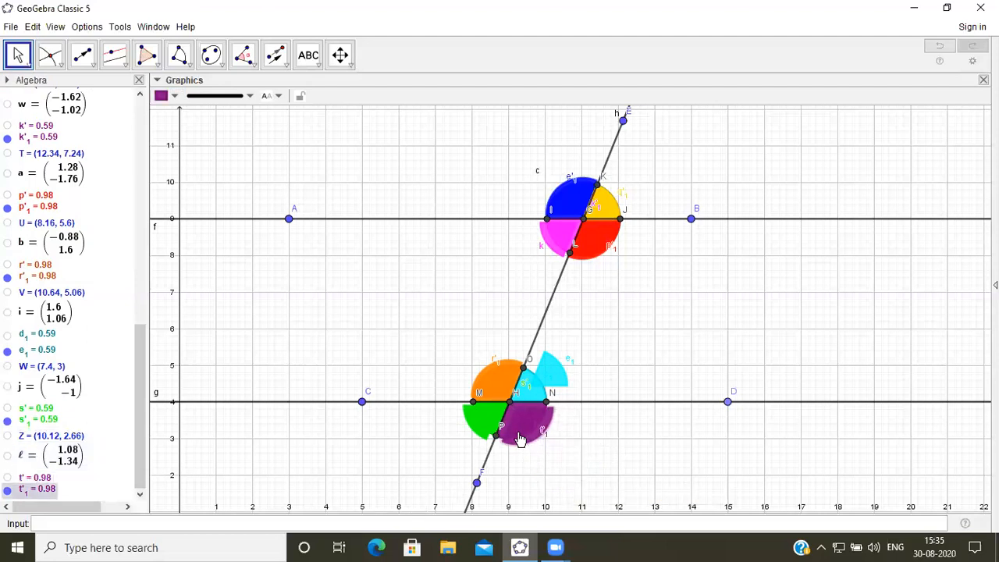
drag(547, 384, 546, 378)
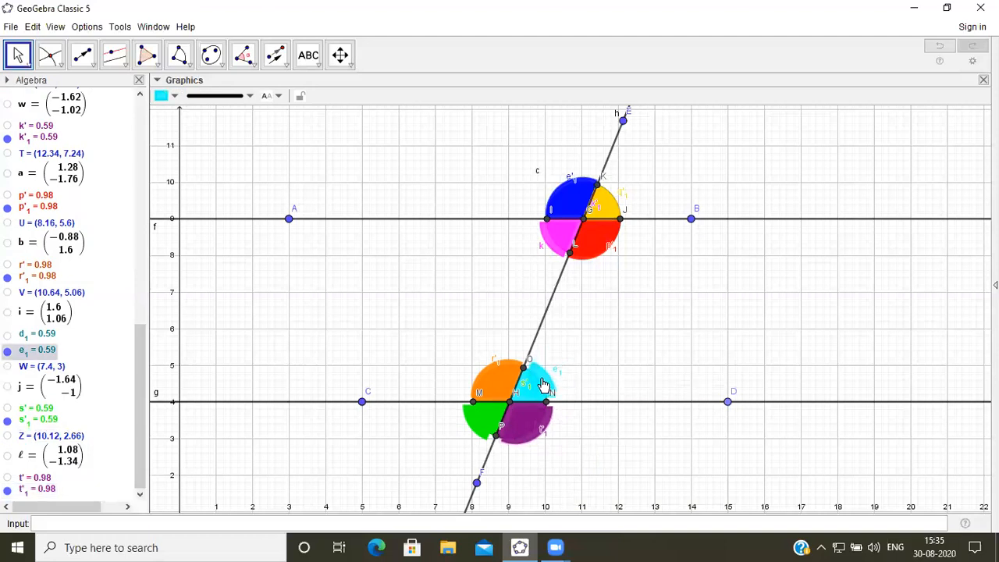
Check the free green copy s'₁ by hiding and showing it again, and nudge it over the original green sector at H
click(479, 425)
drag(479, 431, 477, 415)
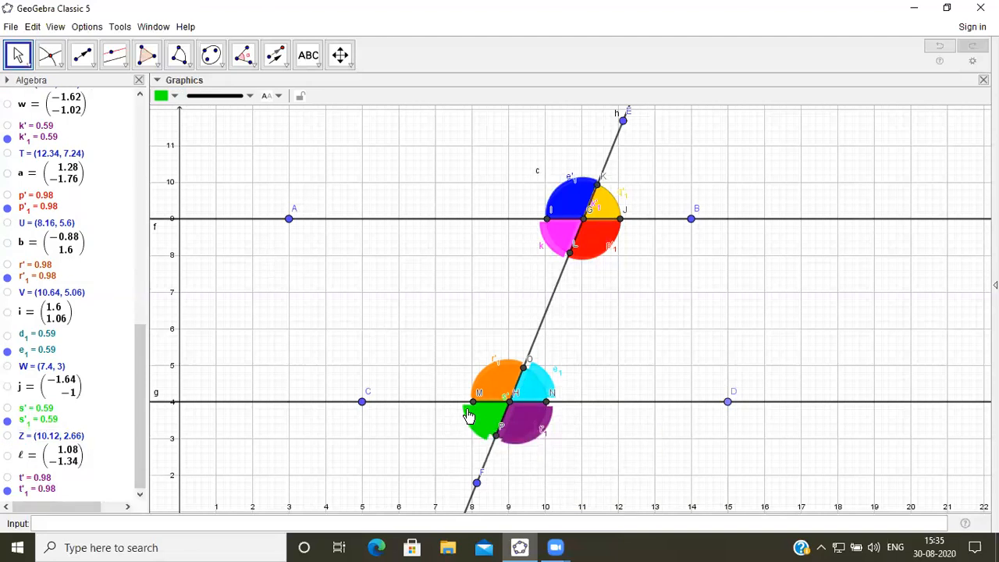
click(467, 409)
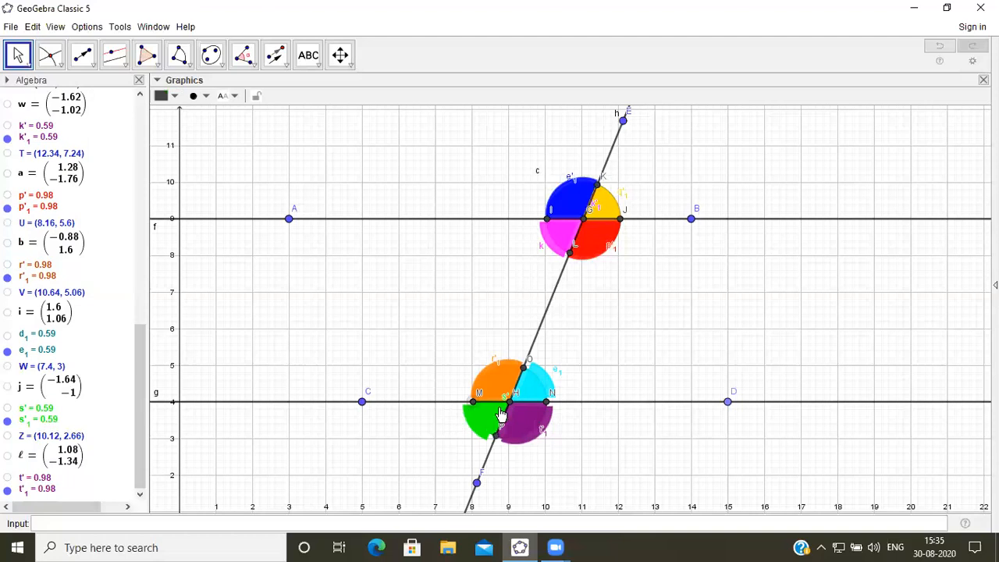
click(478, 421)
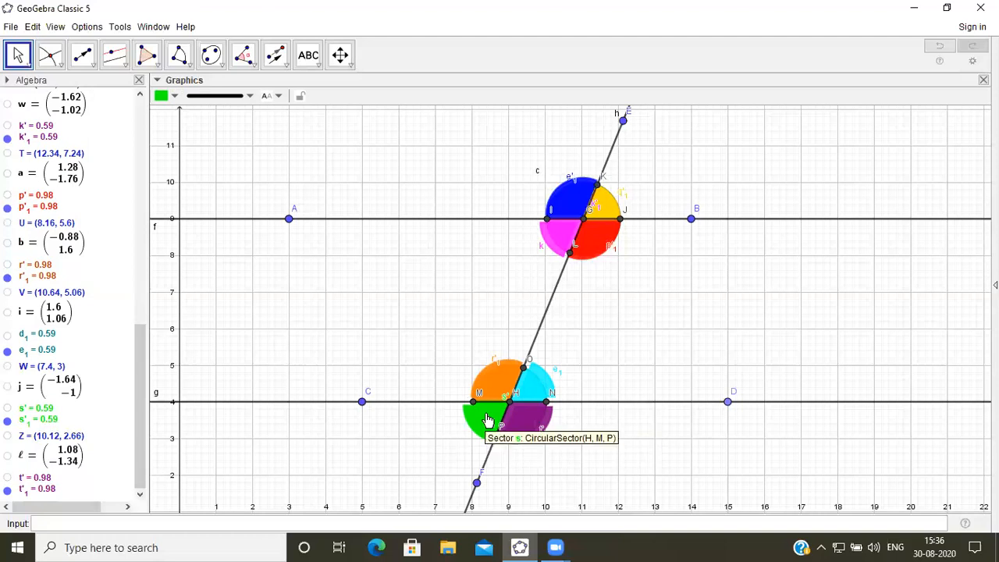
click(8, 424)
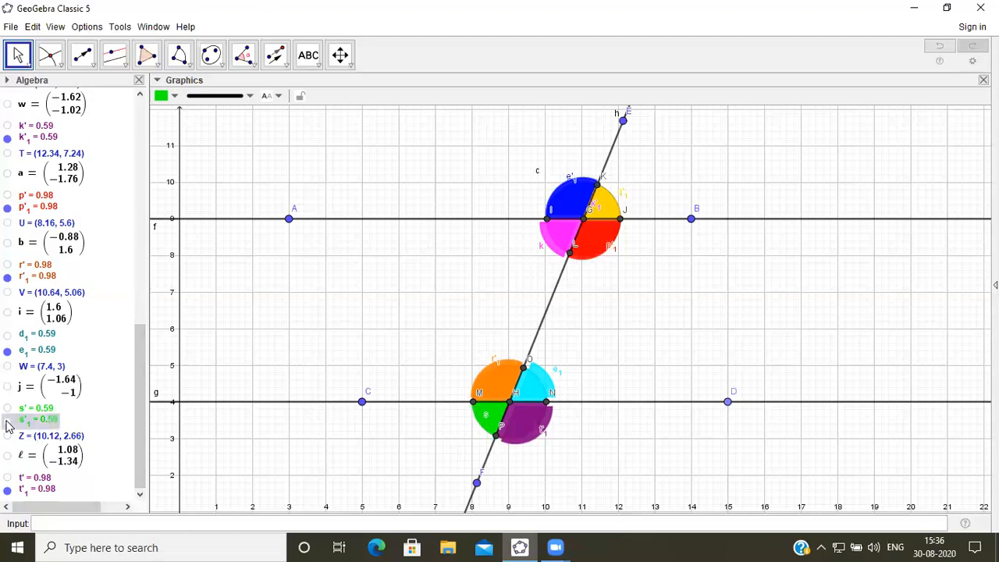
click(7, 422)
mouse_move(494, 424)
mouse_down()
mouse_move(469, 433)
mouse_move(503, 398)
mouse_move(497, 423)
mouse_move(490, 419)
mouse_up()
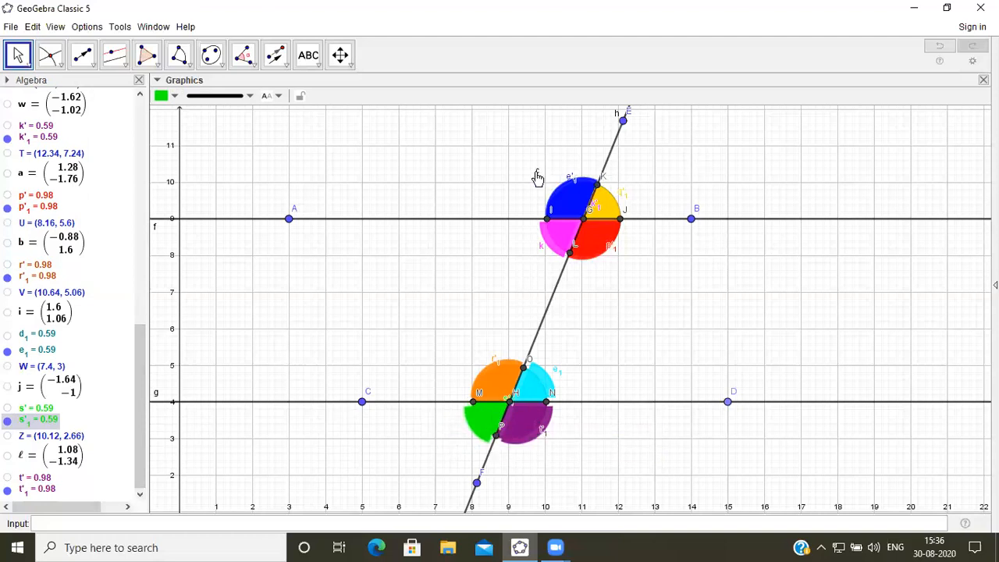
Pull the magenta, orange, cyan and red copies out between the two parallel lines and show the "Interior angles" text
drag(137, 376, 148, 152)
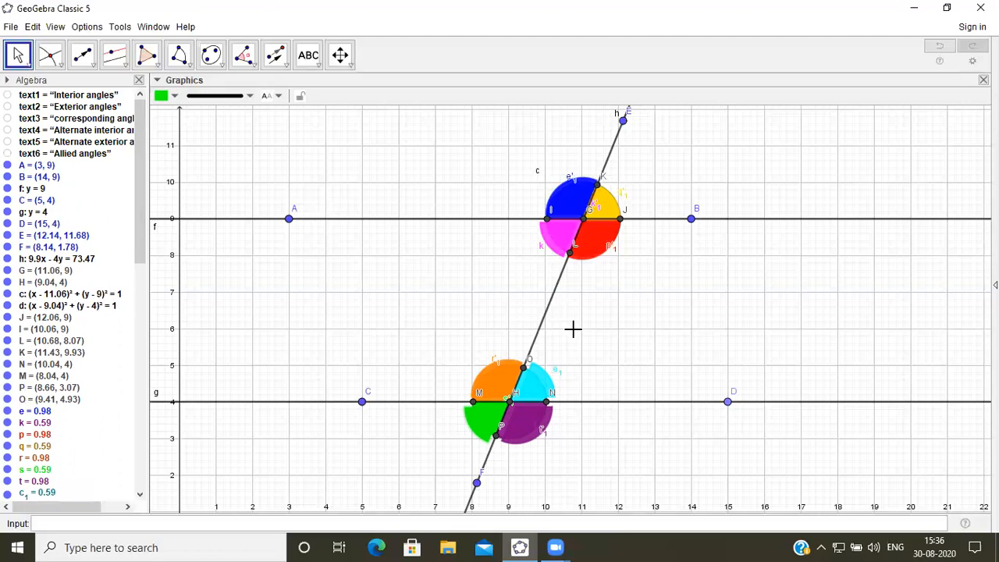
mouse_move(560, 244)
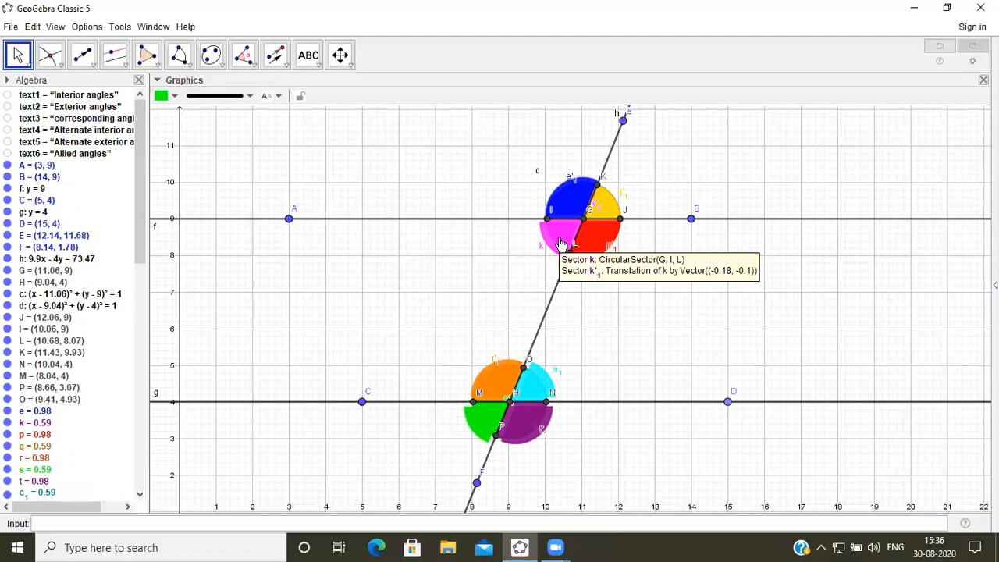
drag(560, 244, 510, 276)
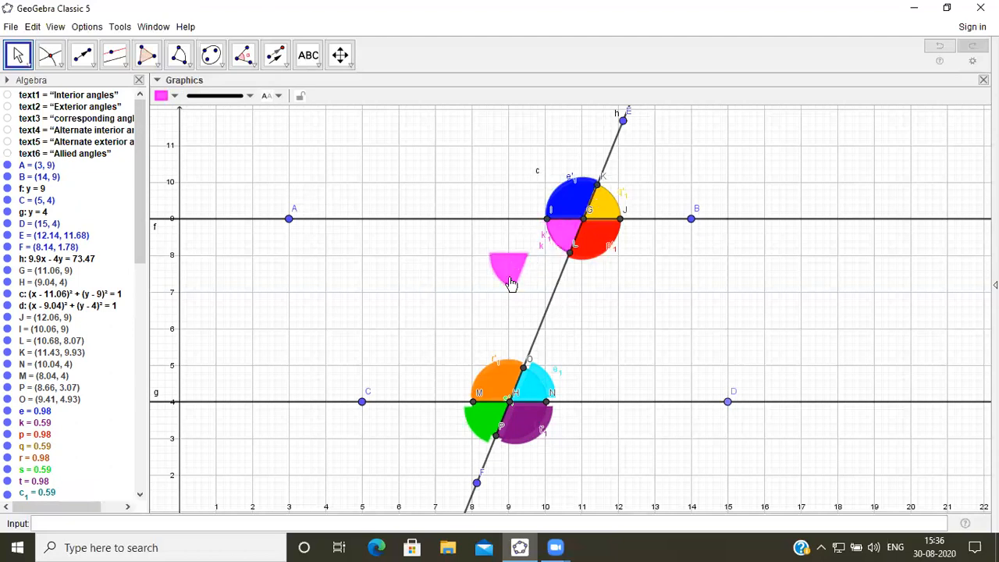
drag(506, 379, 465, 341)
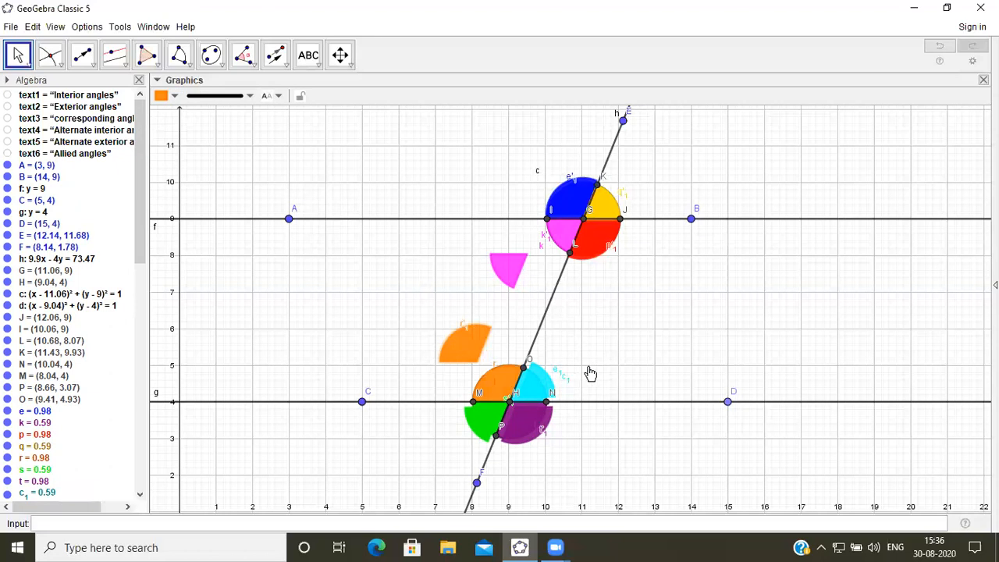
mouse_move(543, 380)
drag(544, 380, 601, 350)
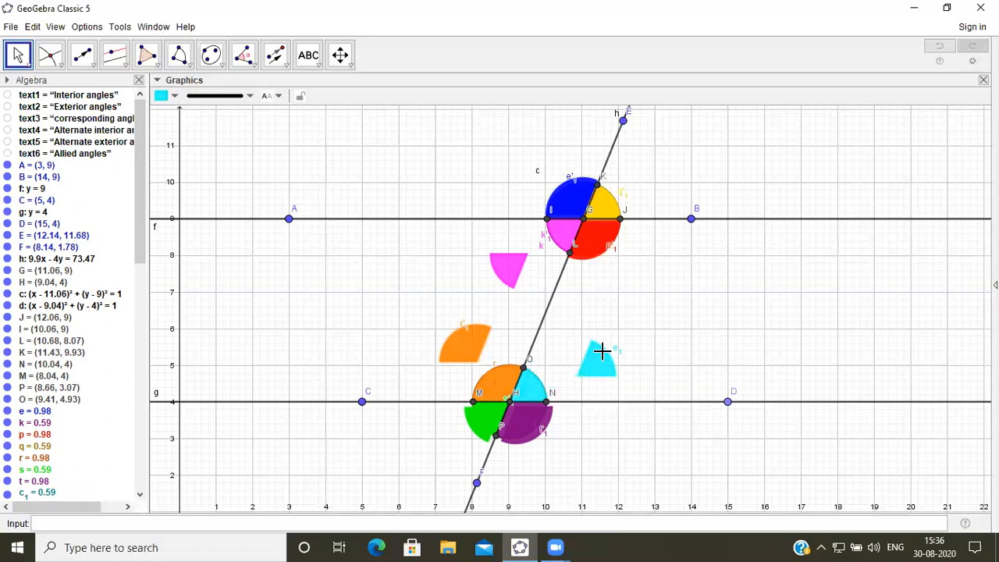
drag(597, 255, 627, 287)
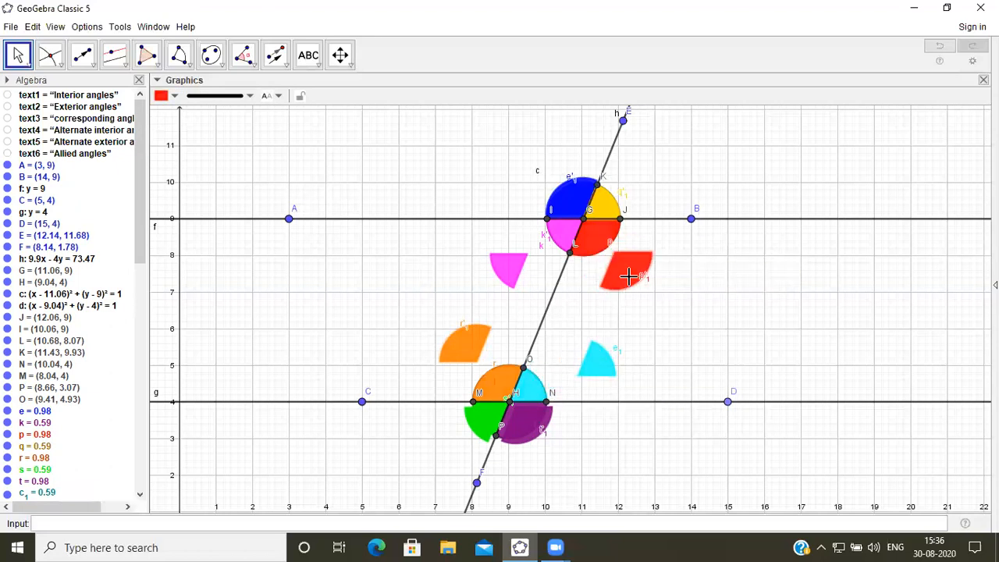
click(485, 429)
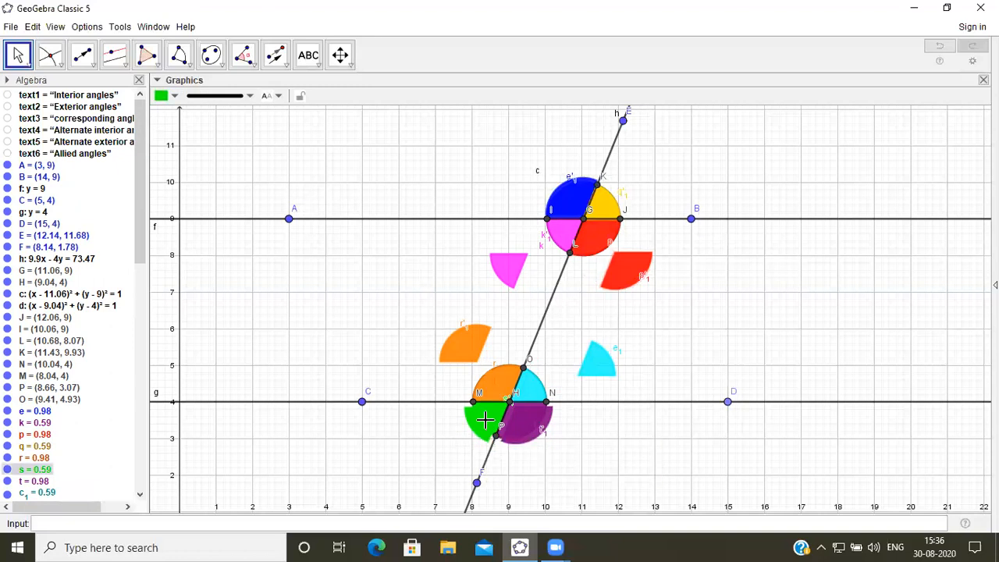
click(7, 95)
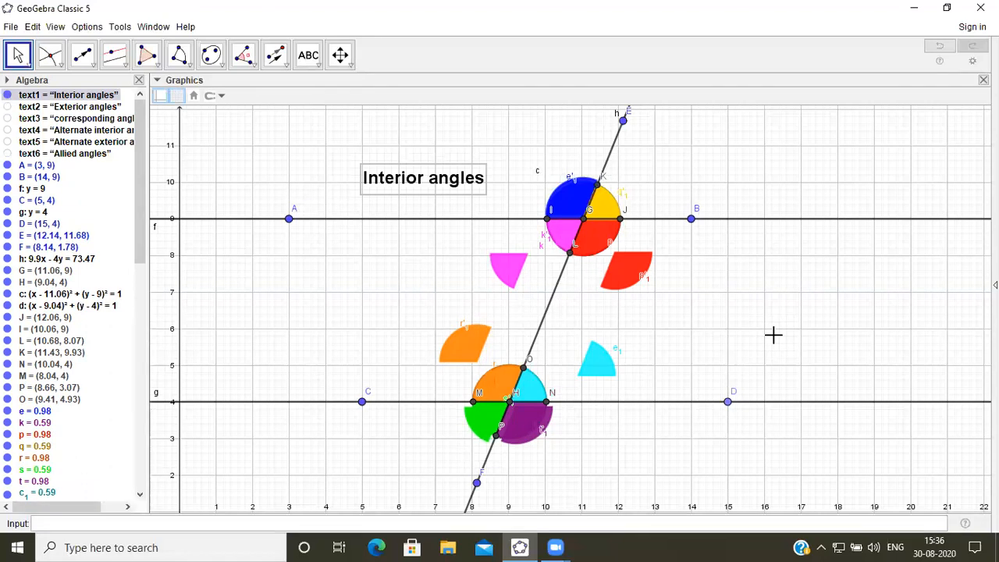
Hide the "Interior angles" text and move the magenta, orange, cyan and red copies back over their original sectors
click(7, 96)
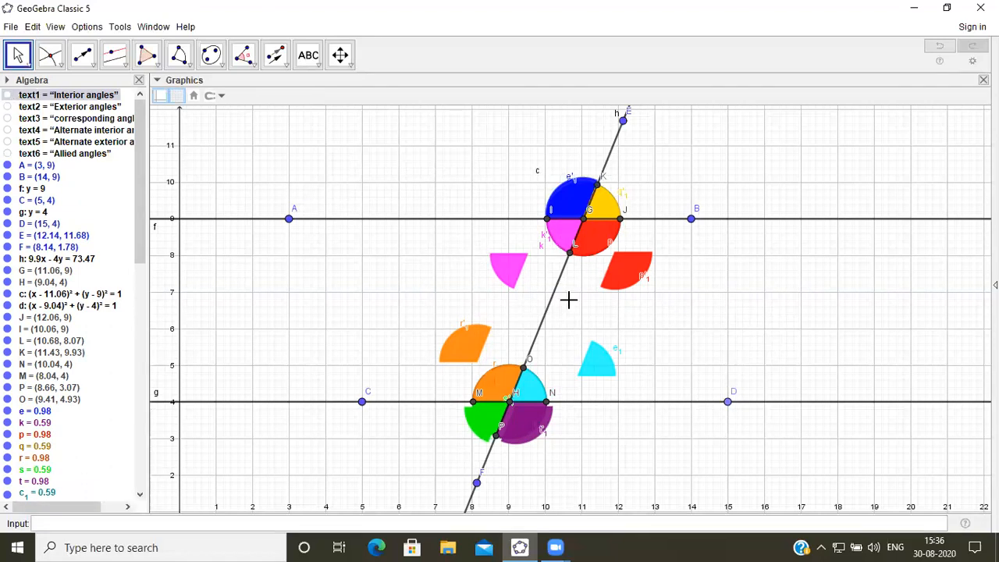
drag(511, 282, 560, 234)
drag(465, 351, 498, 388)
drag(596, 368, 541, 393)
drag(617, 277, 587, 245)
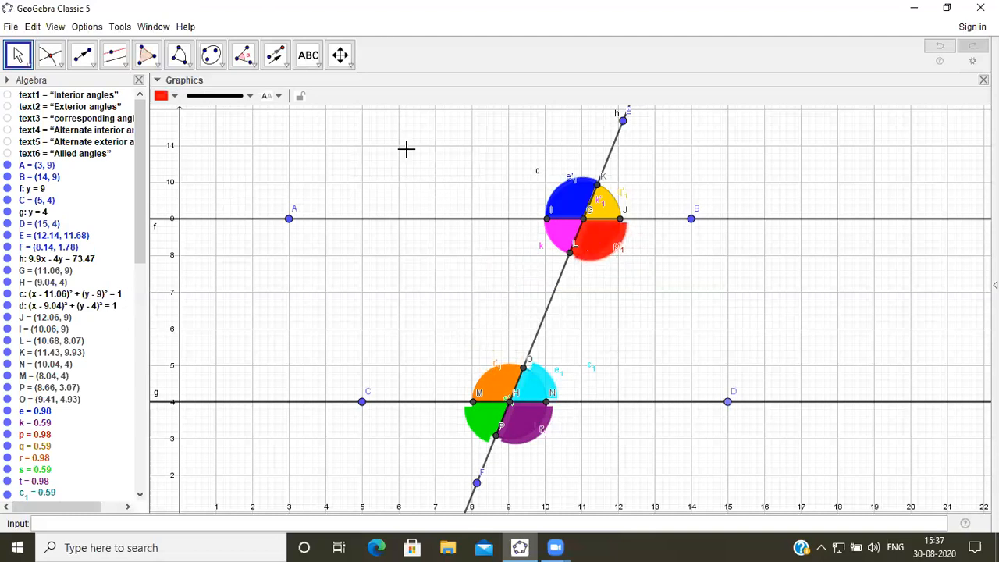
Show the "Exterior angles" text and pull the blue, yellow, purple and green copies out beyond the two parallel lines
click(7, 107)
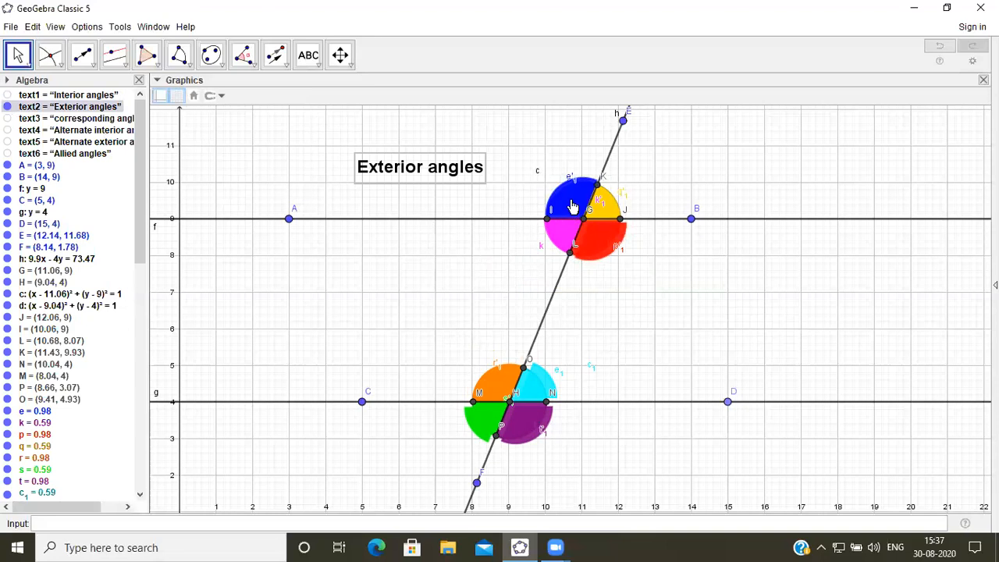
drag(571, 207, 547, 172)
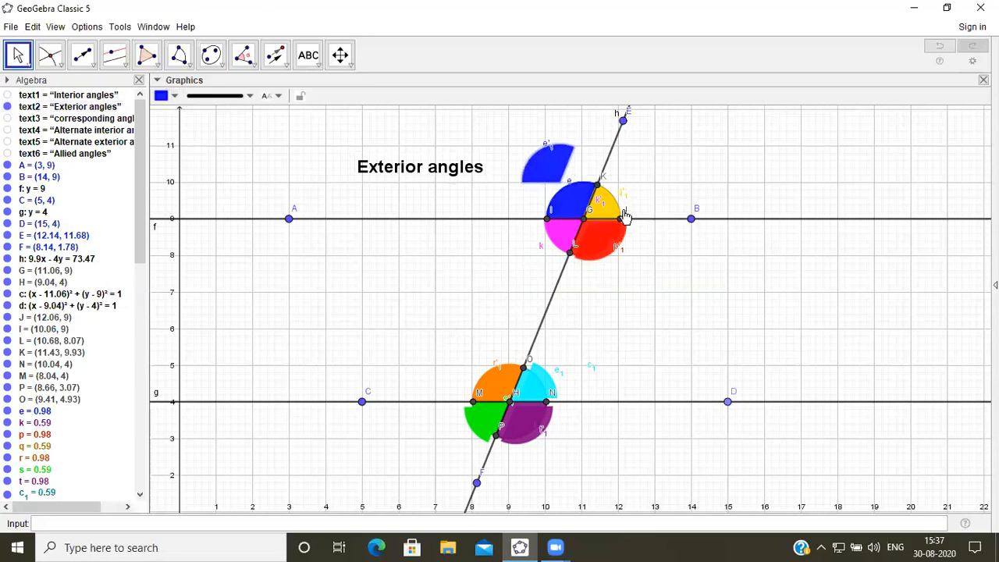
drag(624, 217, 669, 181)
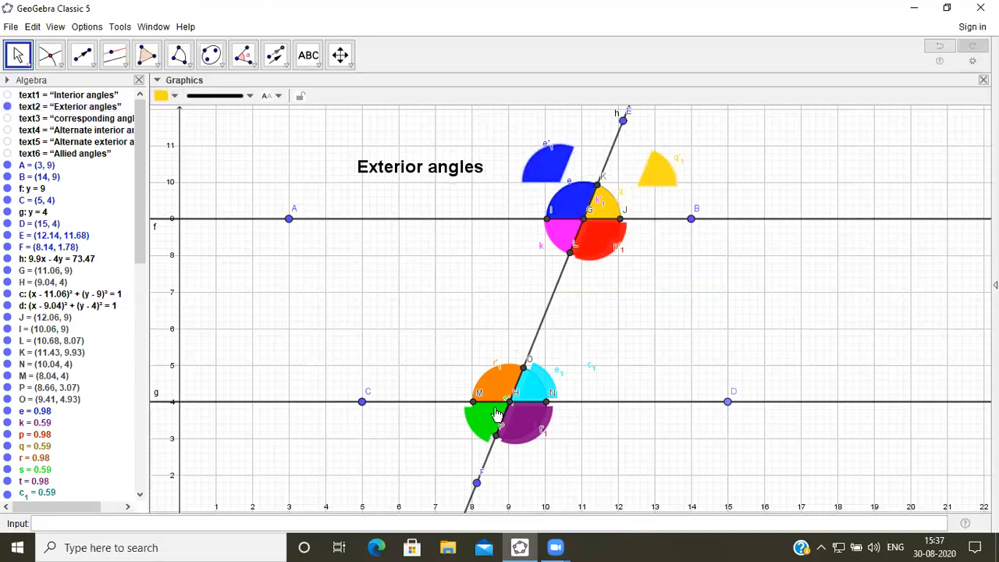
click(482, 428)
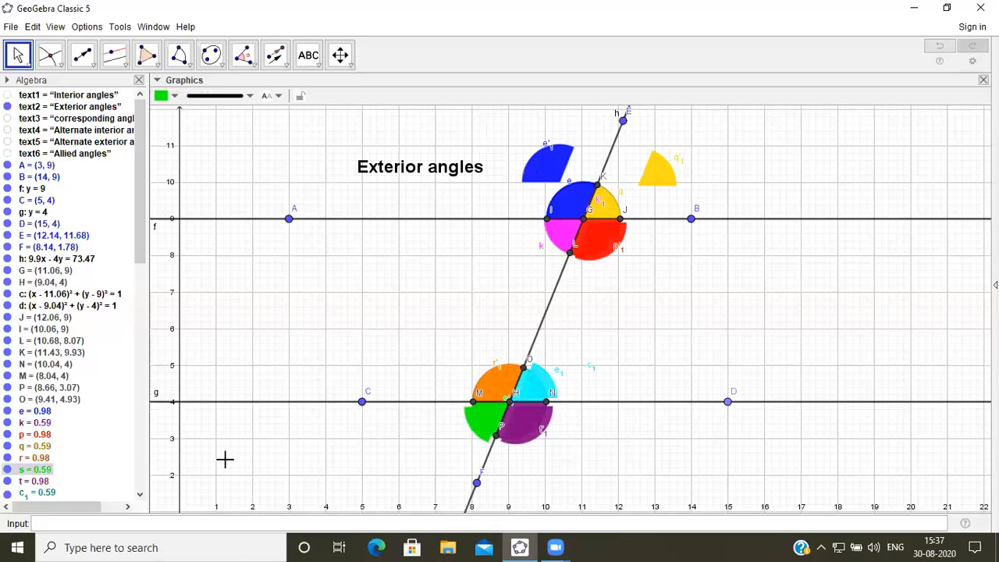
drag(529, 434, 601, 444)
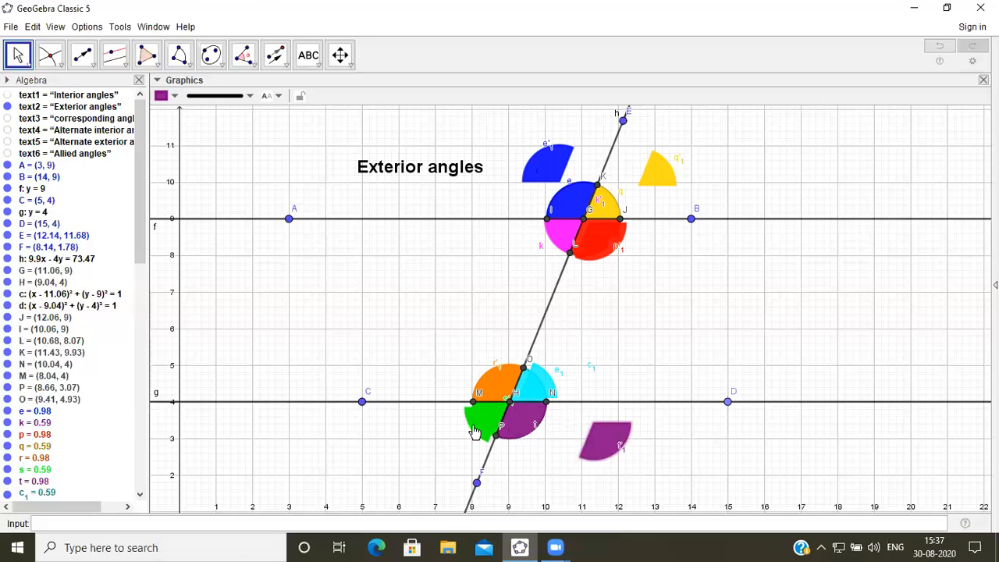
drag(473, 434, 425, 459)
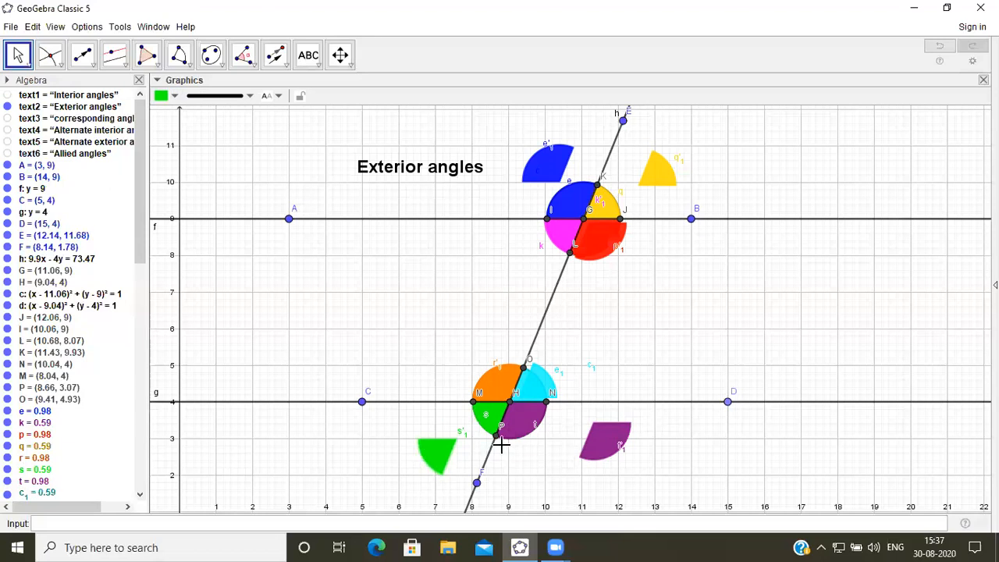
Move the green, purple, yellow and blue copies back over their original sectors and hide the "Exterior angles" text
drag(430, 459, 472, 429)
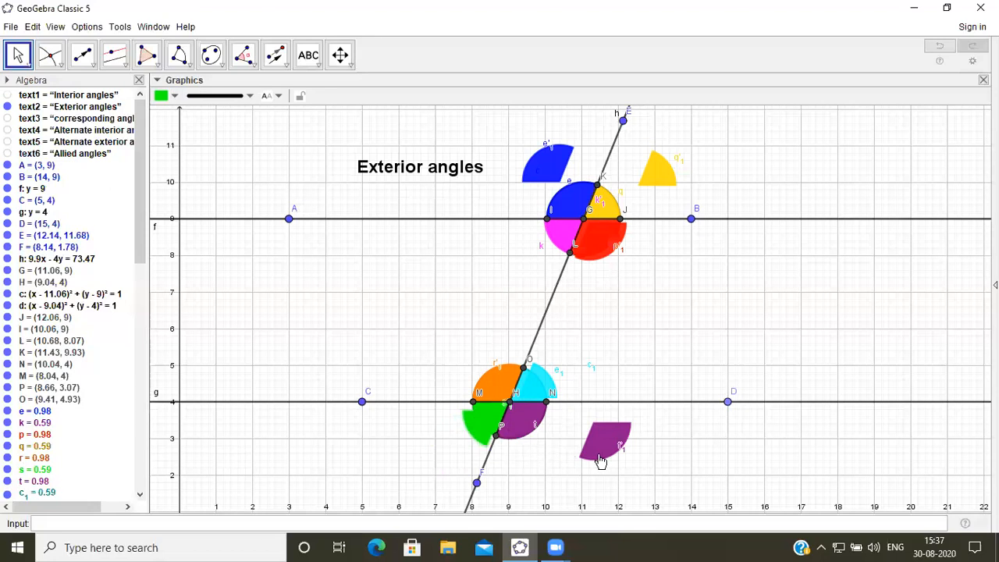
drag(599, 460, 476, 420)
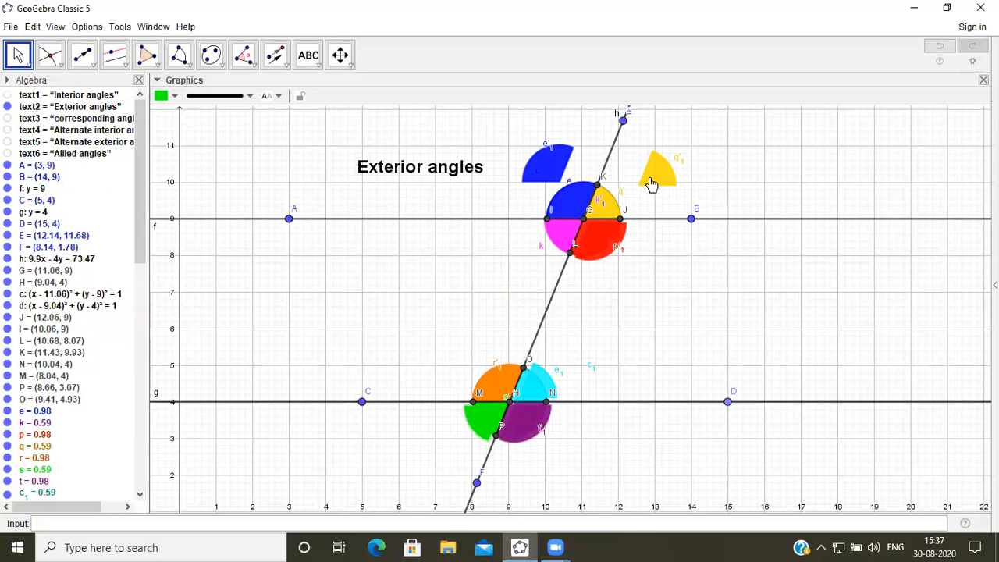
drag(655, 181, 607, 201)
click(551, 173)
drag(550, 173, 572, 208)
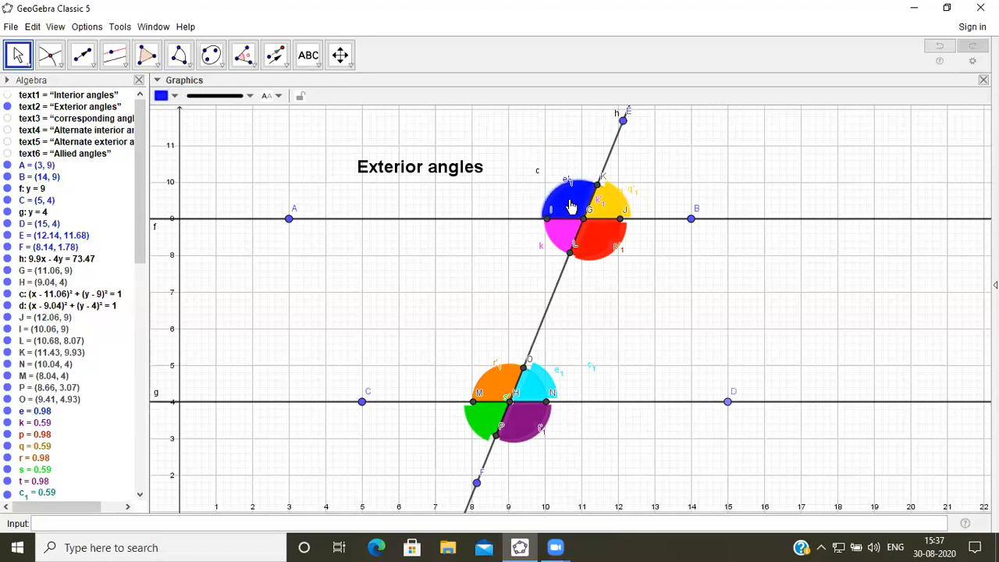
click(7, 106)
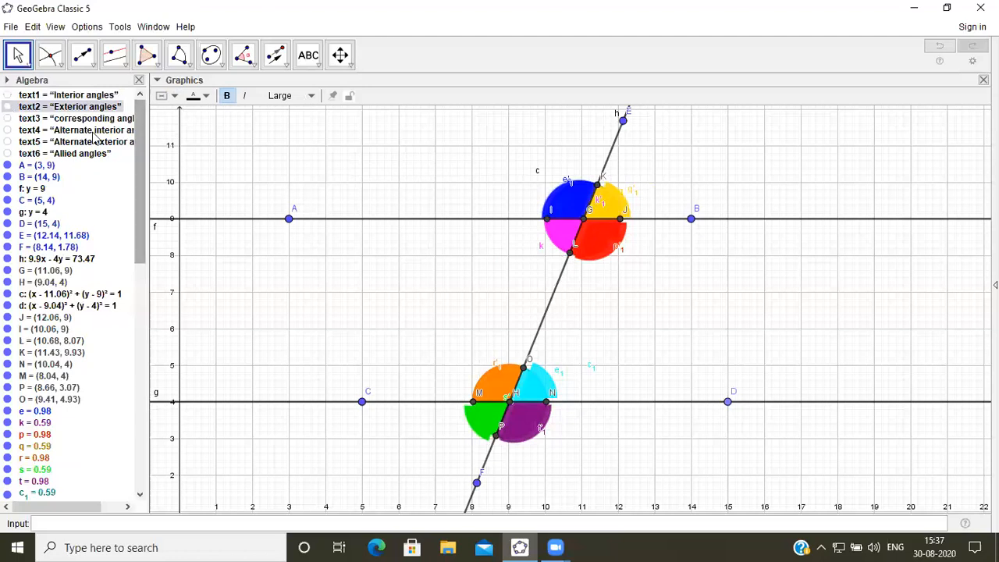
Show the "corresponding angles" text, pull out the blue and orange copies, and compare them by laying blue over orange before returning it above line f
click(8, 119)
click(8, 119)
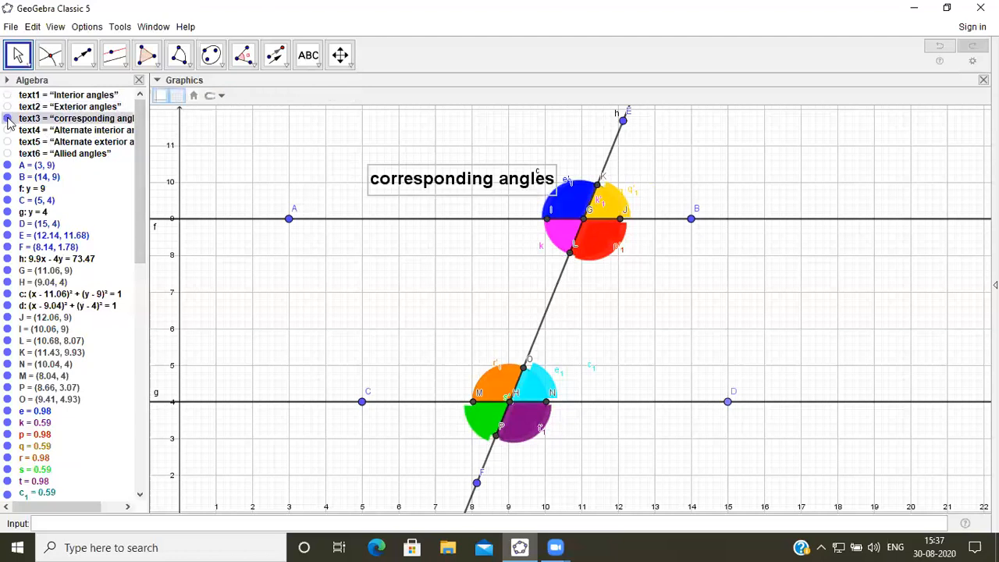
drag(570, 195, 547, 156)
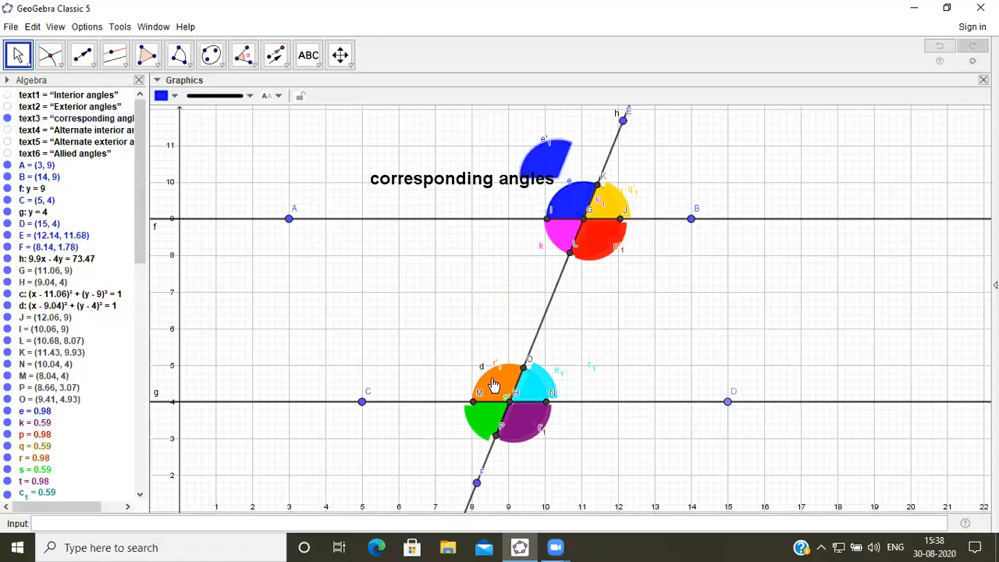
drag(493, 384, 462, 329)
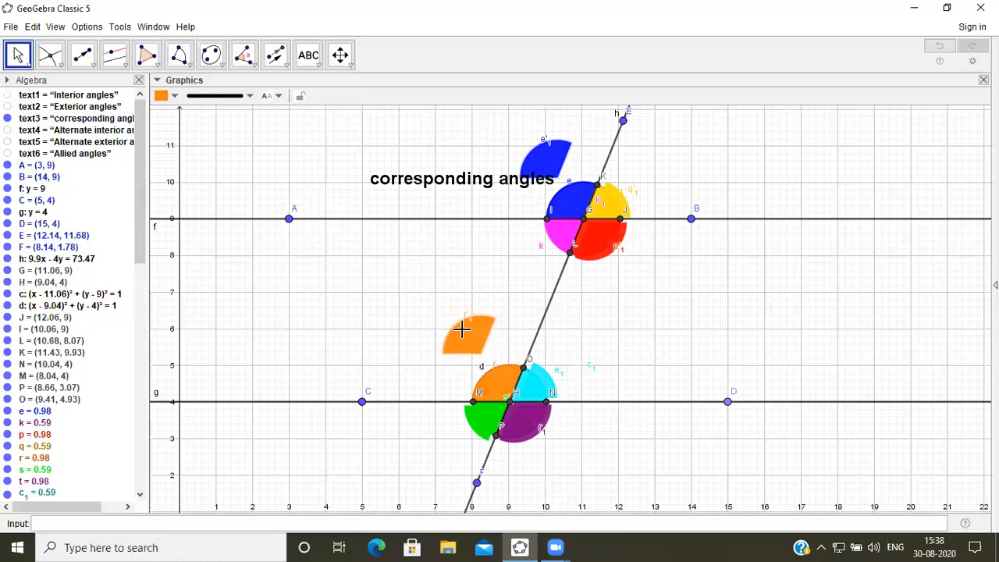
click(537, 163)
drag(508, 204, 464, 339)
drag(464, 336, 562, 148)
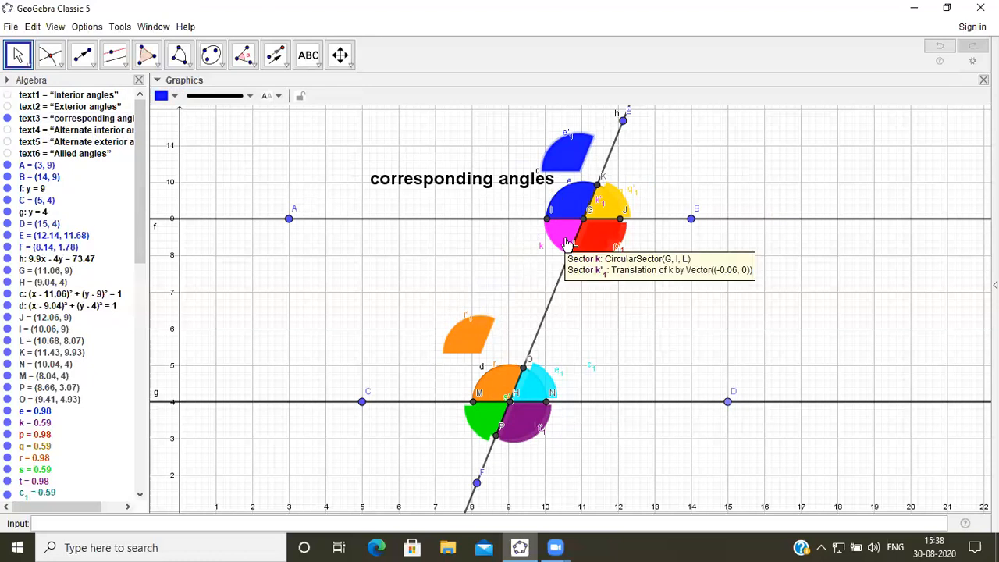
Pull the magenta copy out below line f and the green copy out below line g as a corresponding pair
drag(565, 242, 496, 266)
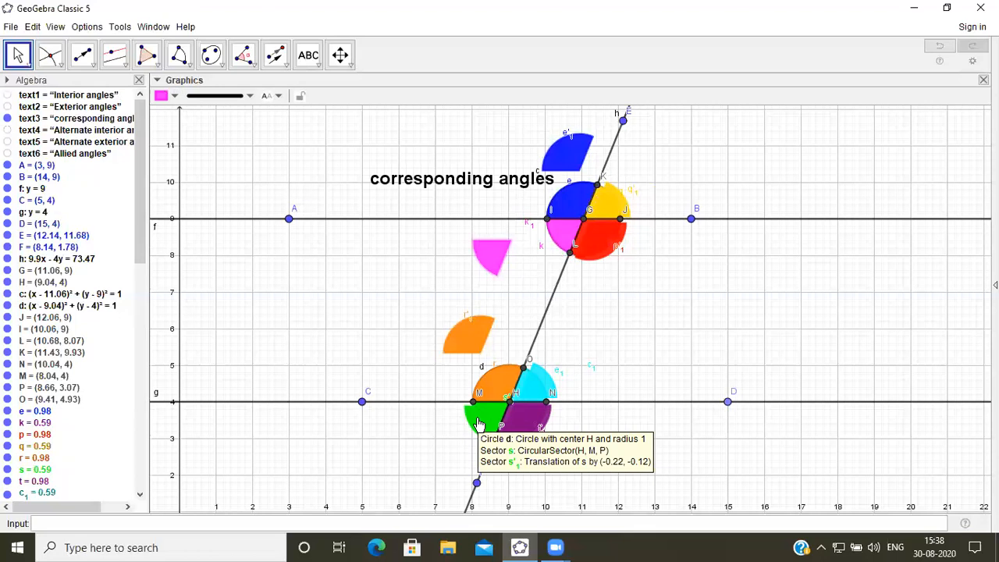
click(476, 425)
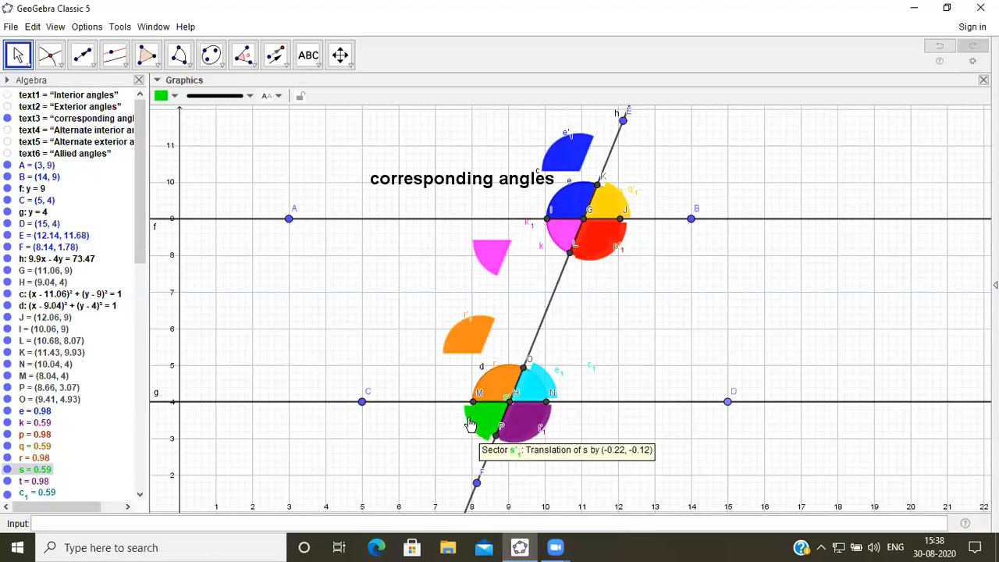
drag(460, 427, 421, 444)
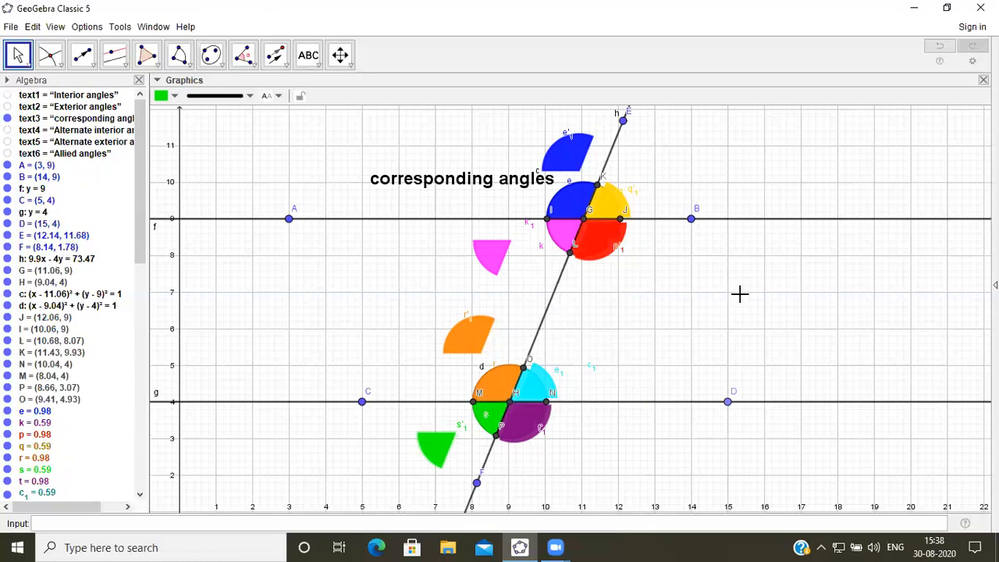
Pull the yellow copy out above line f and the cyan copy out above line g as a corresponding pair
click(619, 204)
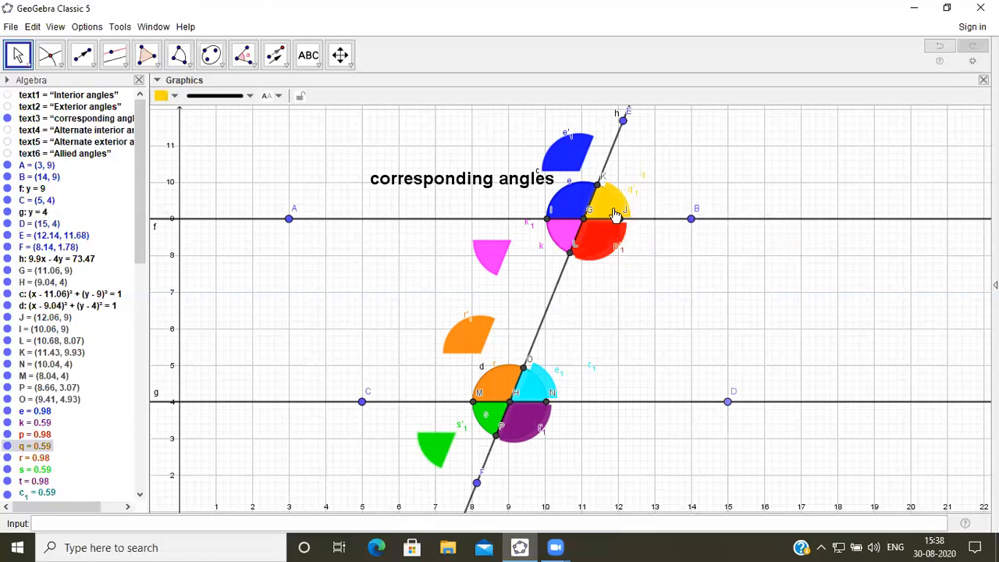
drag(628, 209, 669, 176)
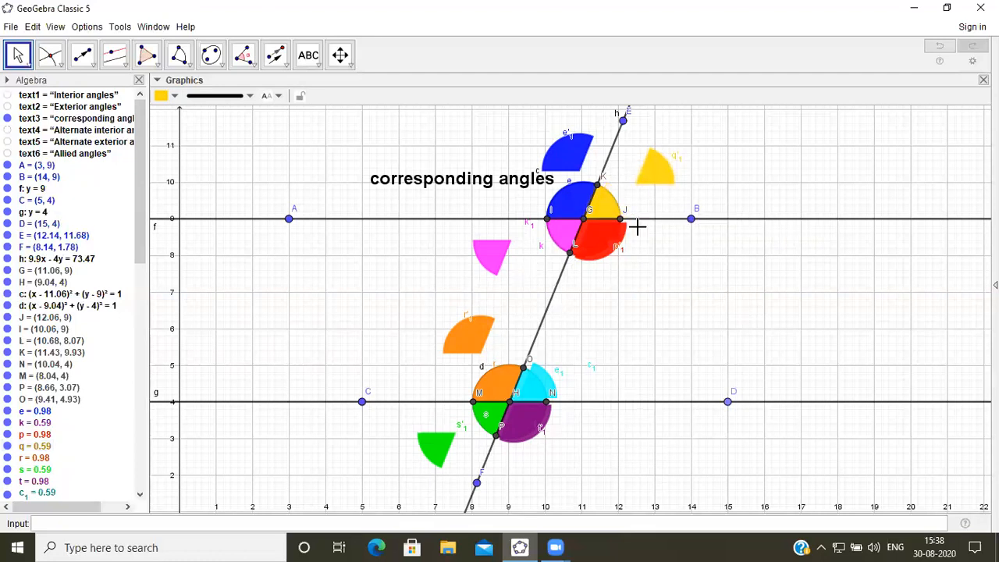
drag(548, 388, 602, 357)
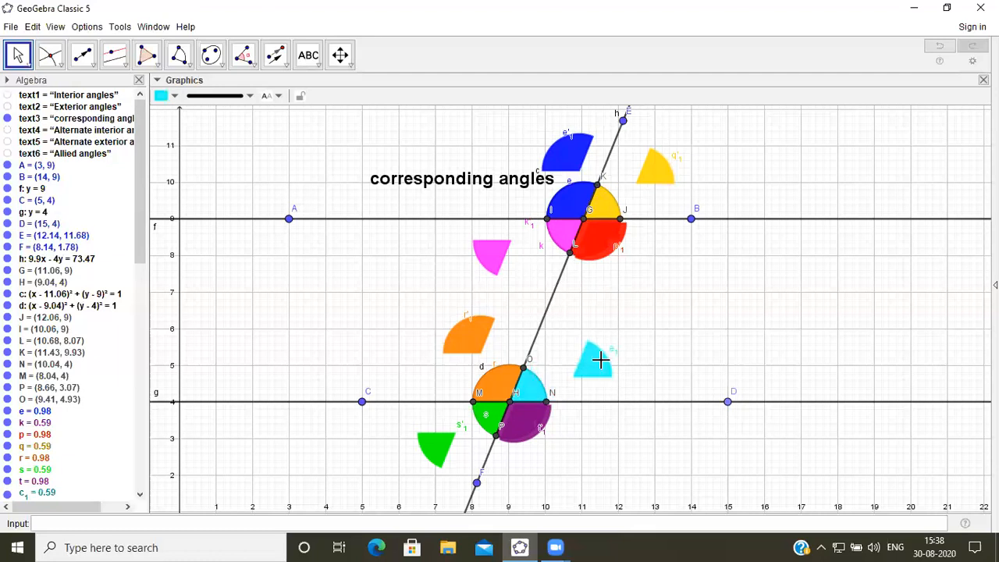
Pull the red copy out below line f and the purple copy out below line g as a corresponding pair
click(605, 255)
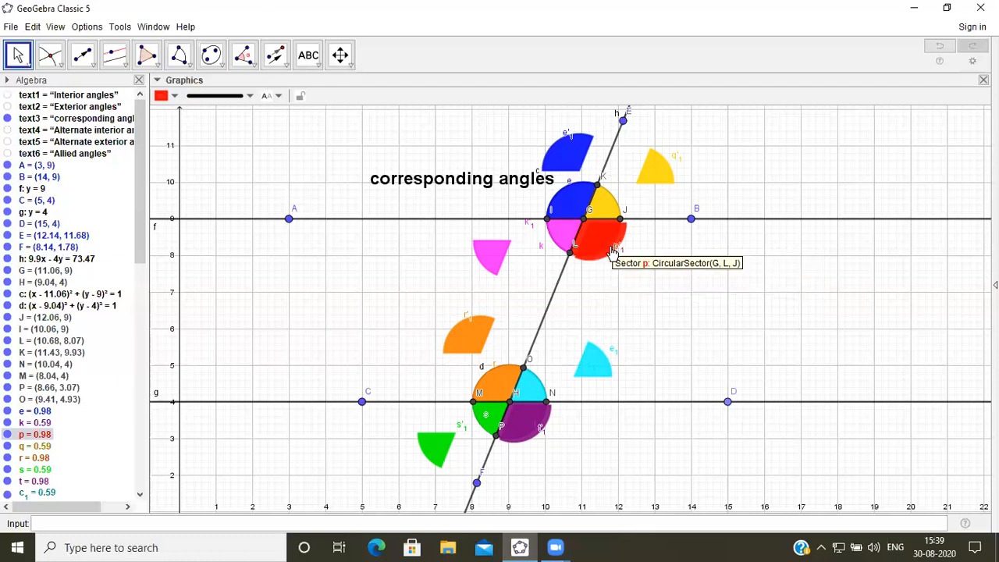
drag(609, 257, 660, 293)
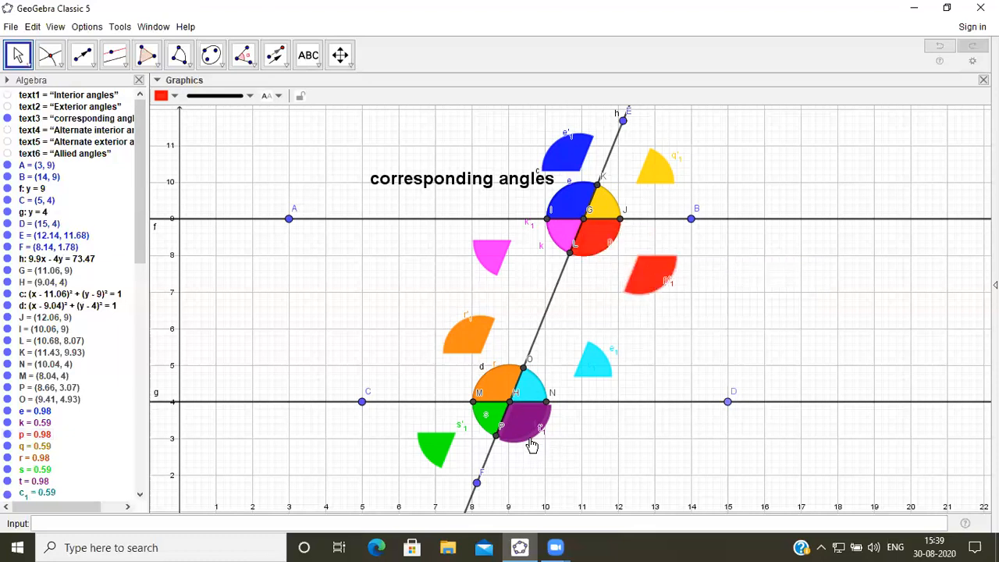
drag(529, 443, 564, 458)
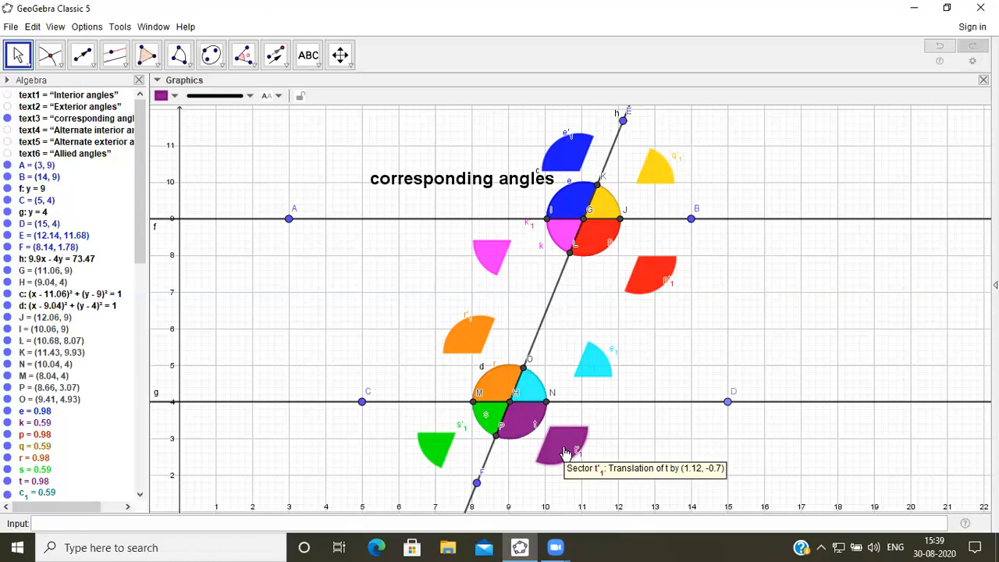
Move all eight coloured copies back over their original sectors at G and H and hide the "corresponding angles" text
drag(563, 451, 524, 427)
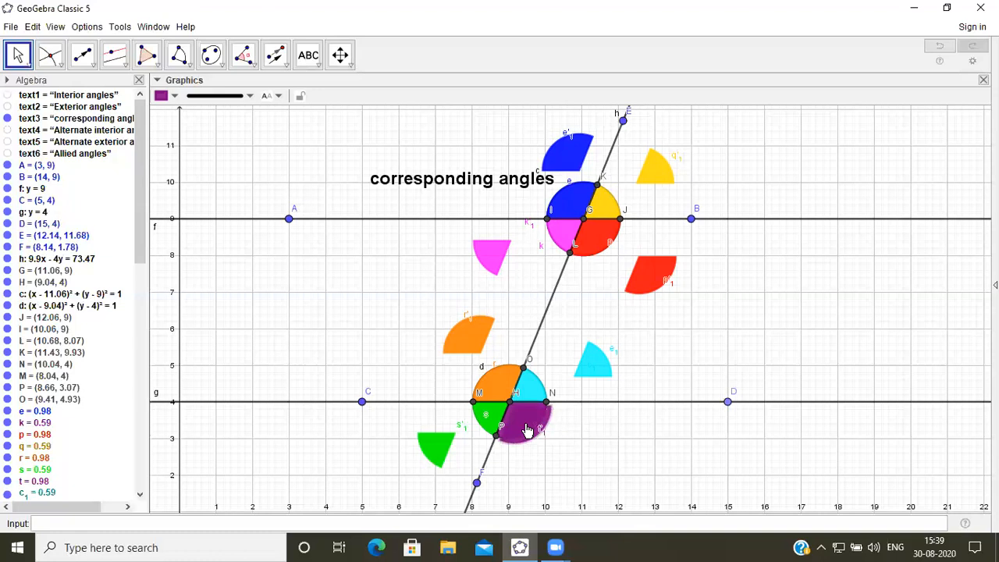
drag(433, 457, 480, 431)
drag(466, 347, 491, 379)
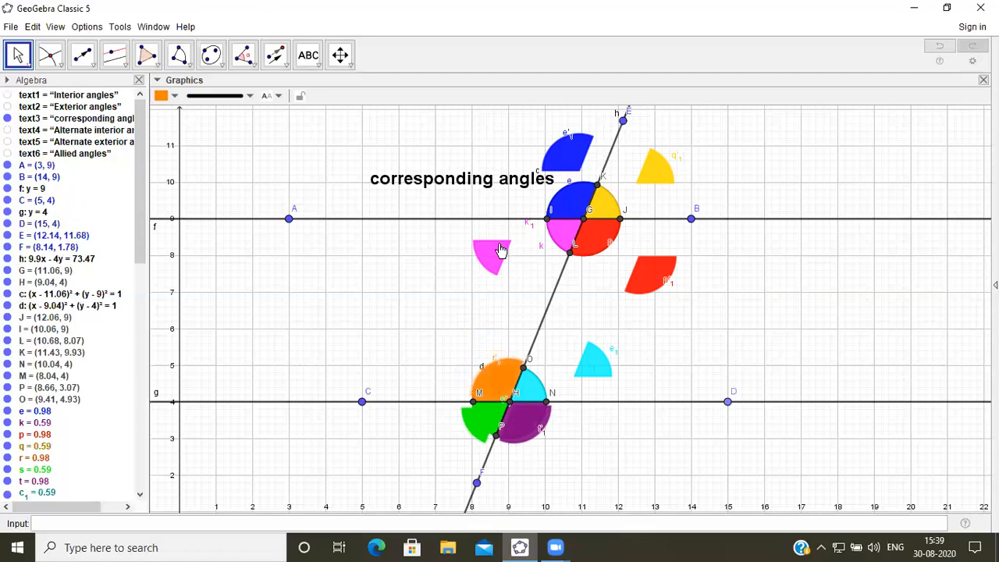
drag(496, 258, 556, 235)
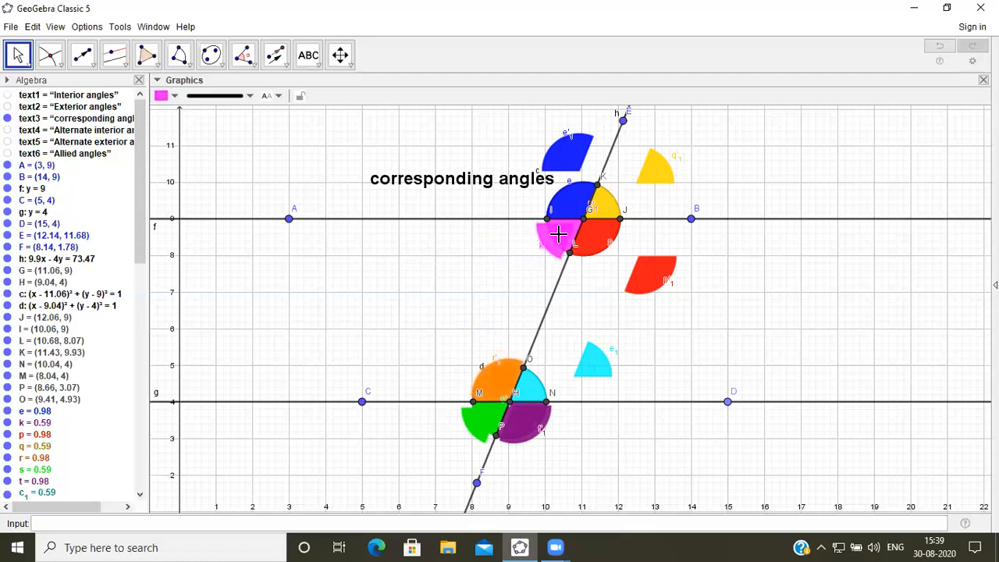
drag(653, 279, 603, 241)
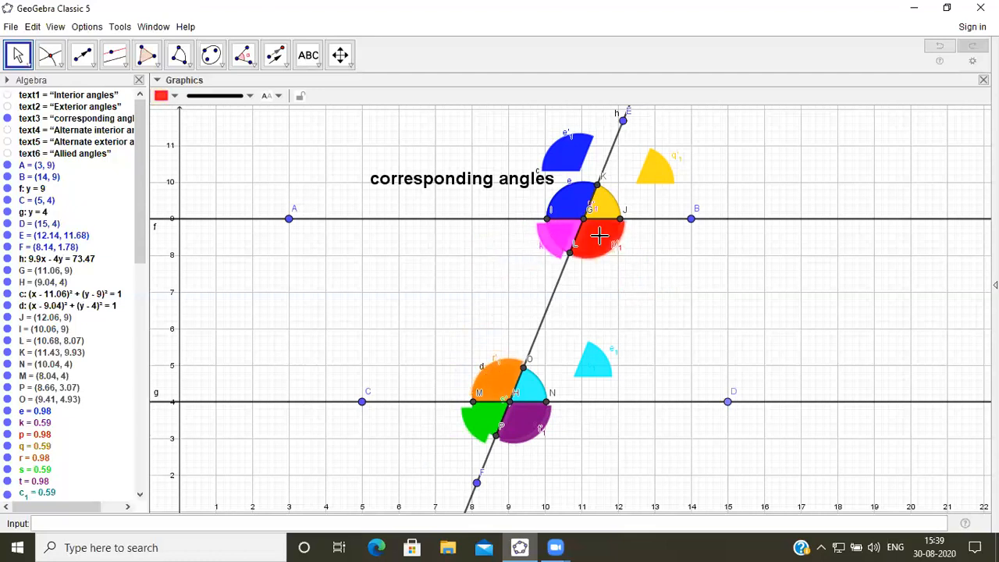
drag(595, 362, 535, 379)
drag(660, 179, 616, 207)
drag(571, 159, 573, 195)
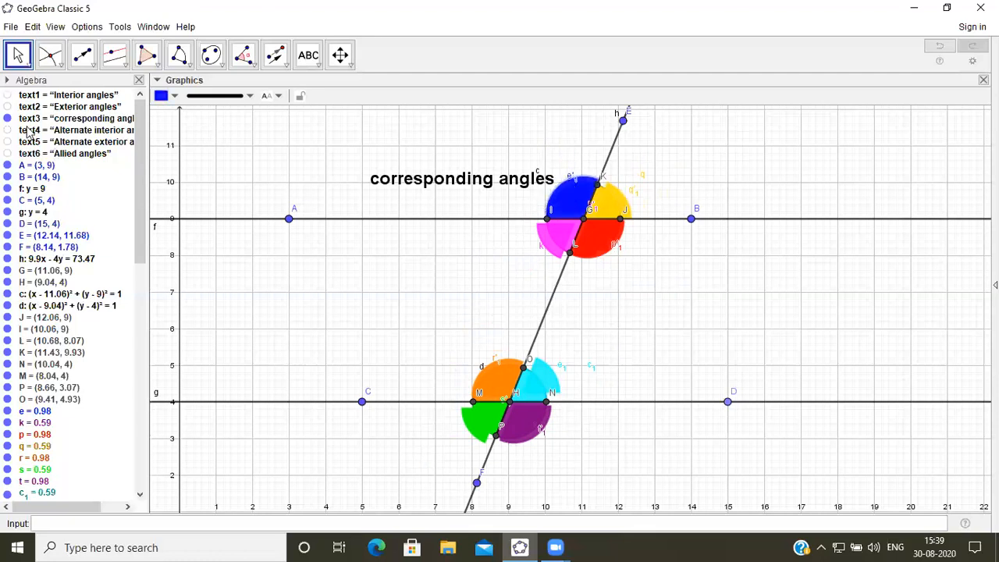
click(7, 118)
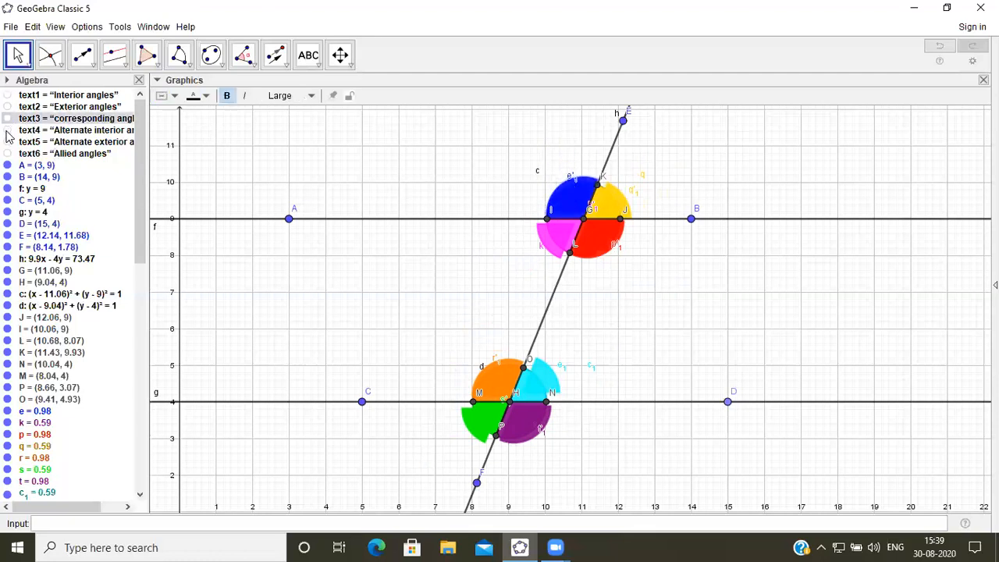
Show the "Alternate interior angles" text and pull the magenta copy below line f and the cyan copy above line g as a pair
click(7, 131)
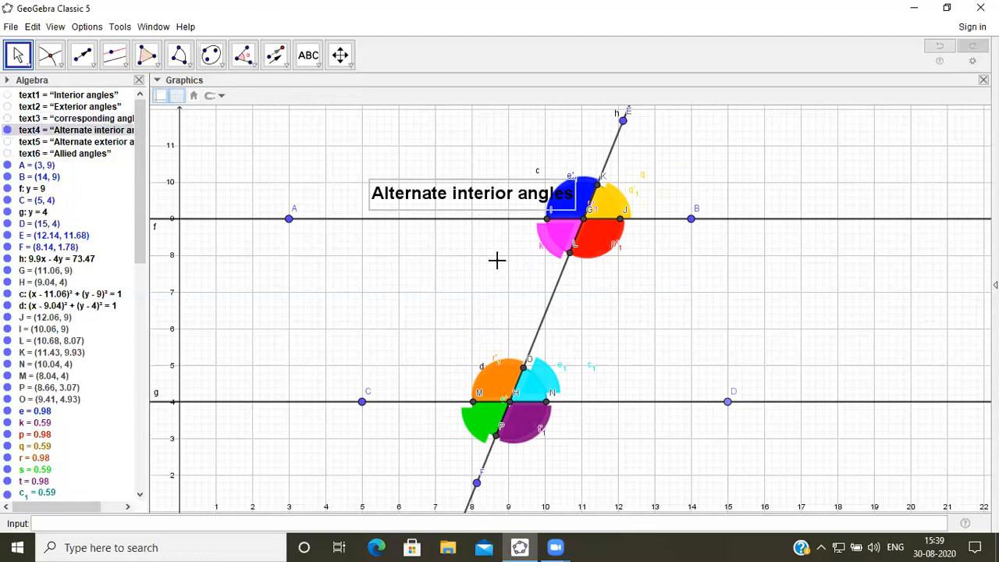
click(546, 250)
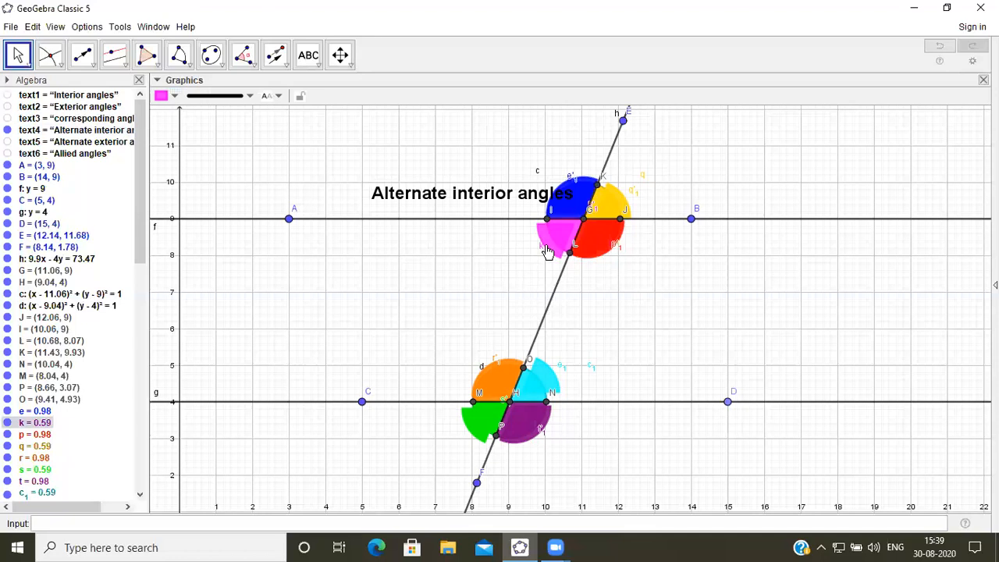
mouse_move(547, 251)
drag(542, 249, 475, 278)
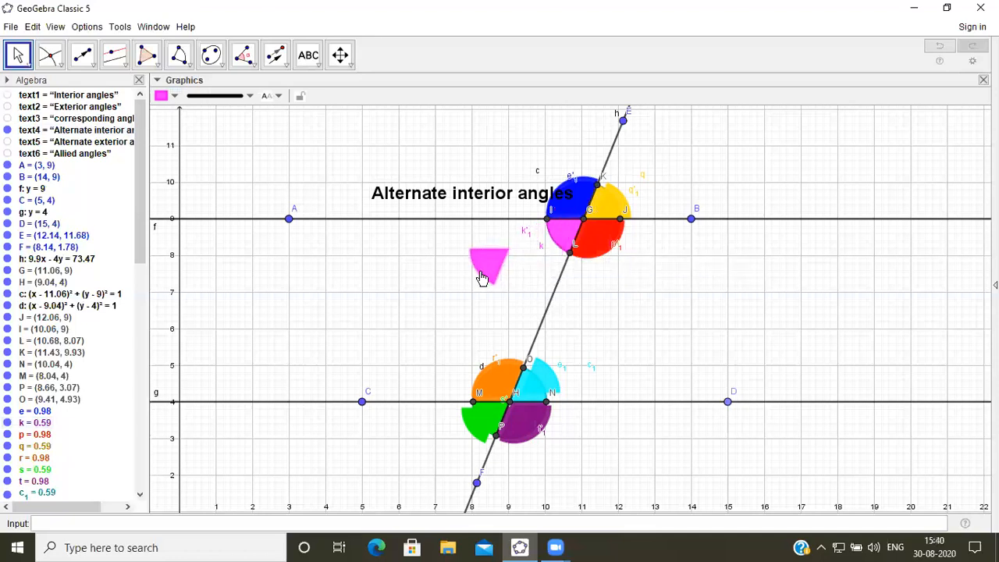
drag(546, 382, 570, 364)
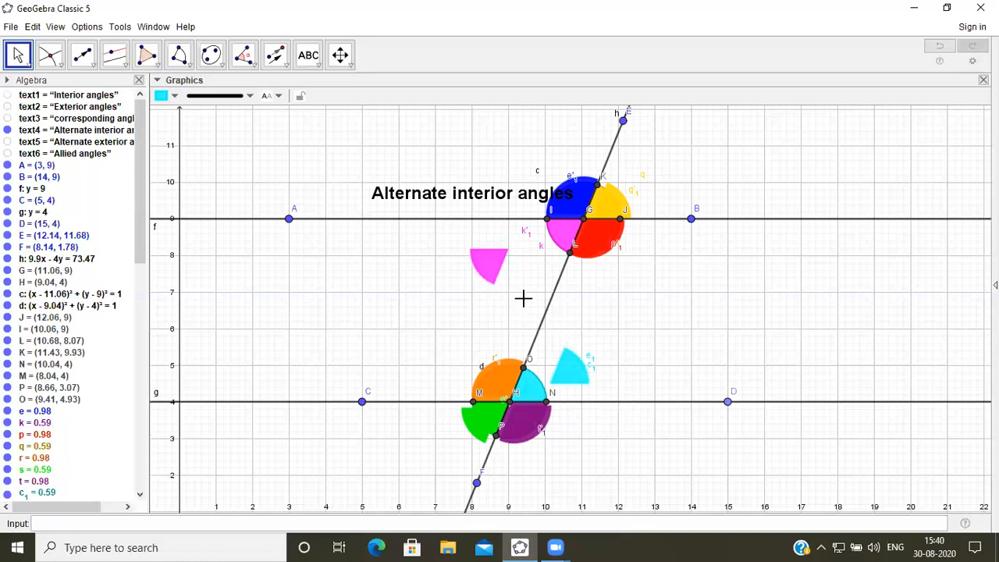
Pull the orange copy out above line g and the red copy out below line f as an alternate interior pair
click(476, 376)
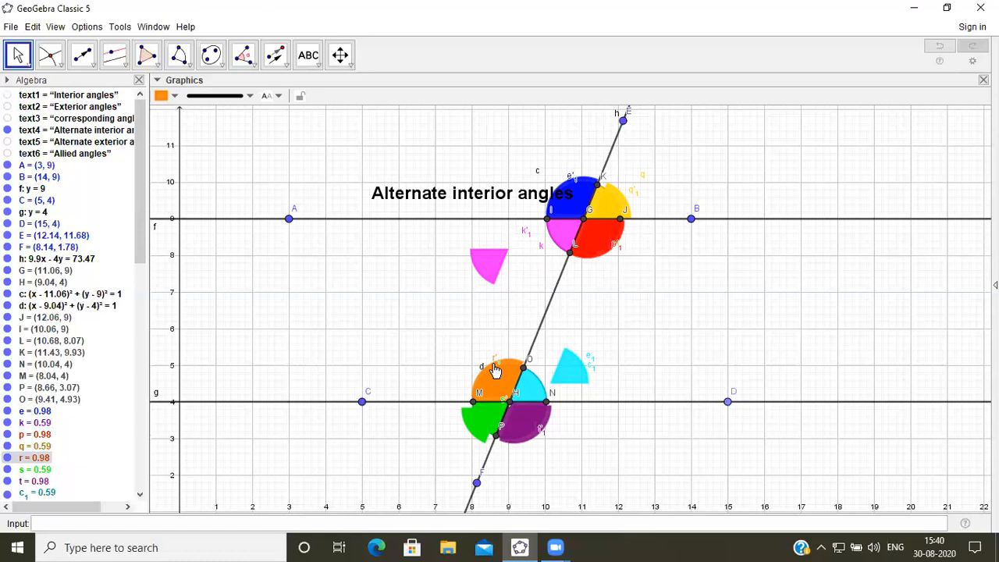
drag(499, 366, 450, 335)
drag(501, 369, 458, 338)
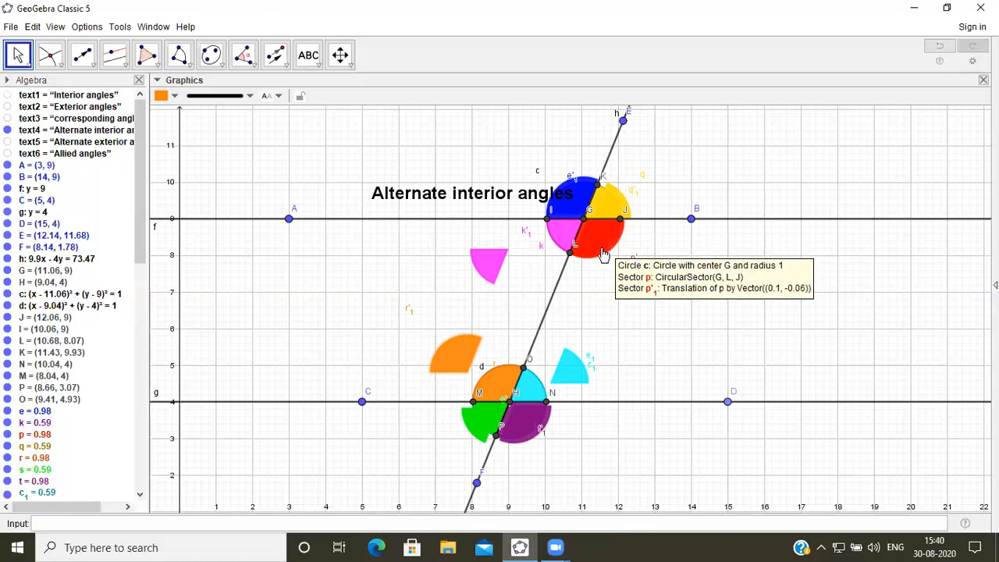
drag(589, 251, 630, 270)
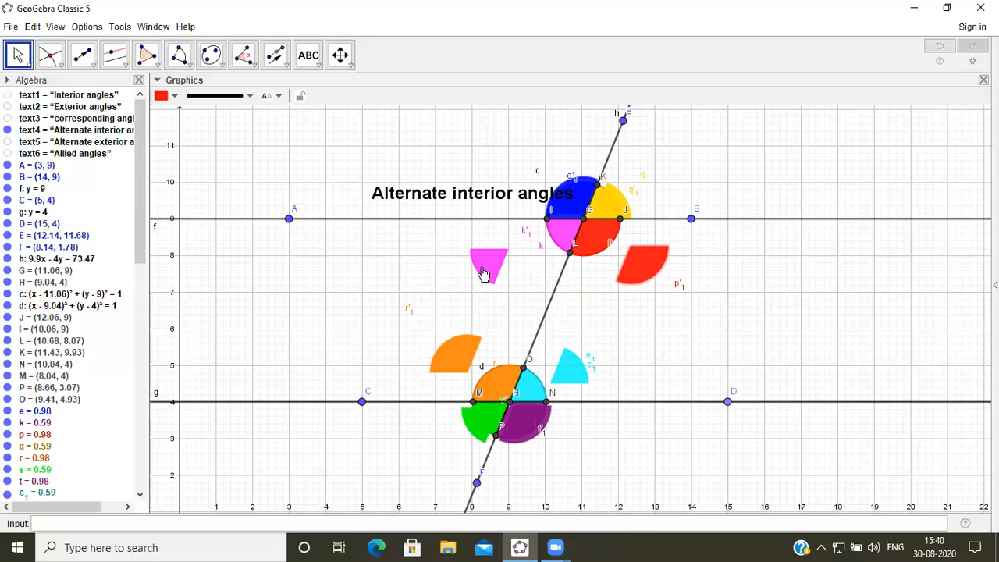
Move the magenta, orange, cyan and red copies back over their original sectors at G and H
drag(482, 273, 559, 243)
drag(460, 358, 498, 386)
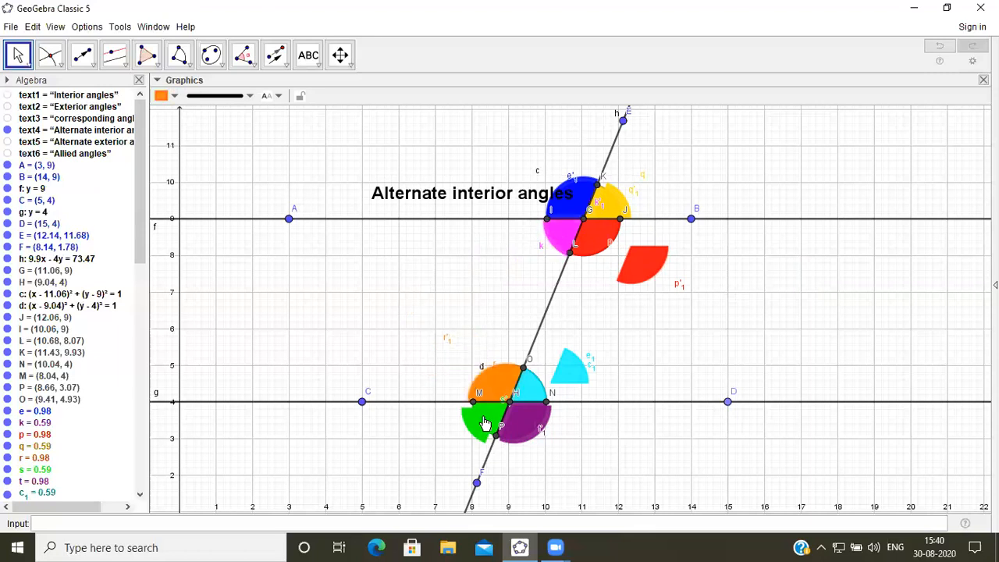
click(484, 423)
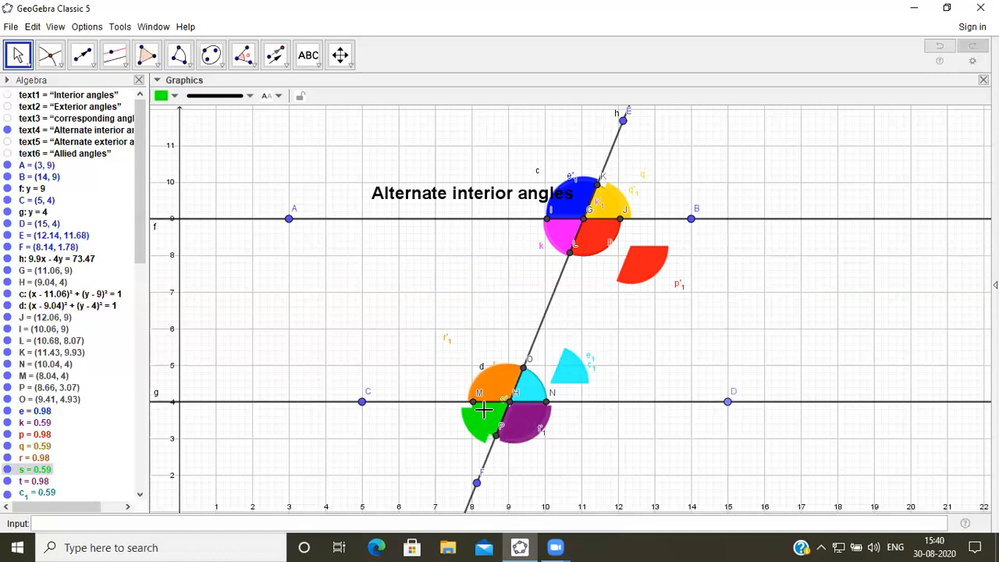
drag(577, 375, 538, 393)
drag(642, 273, 595, 242)
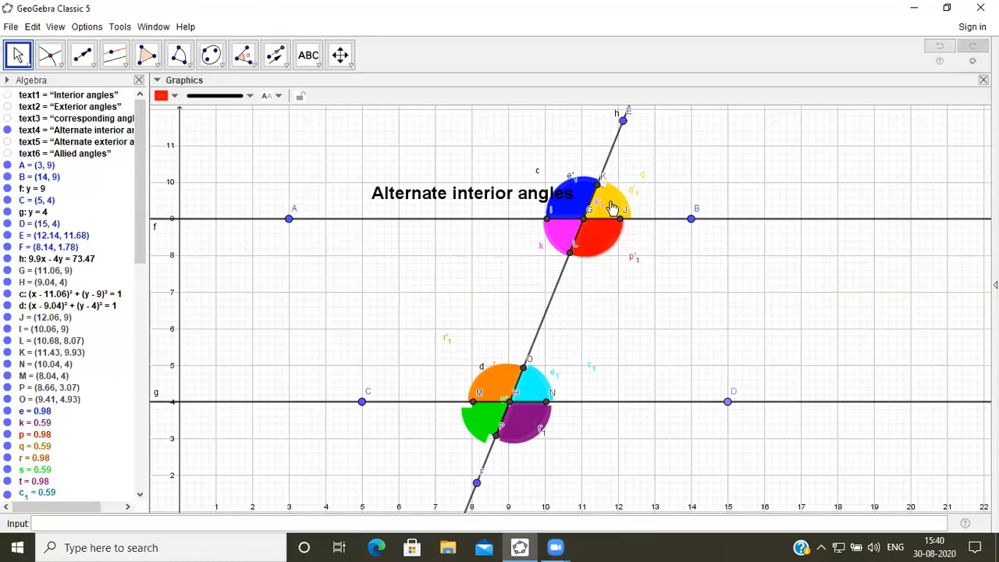
Replace the displayed text with "Alternate exterior angles" and pull the yellow copy above line f and the green copy below line g
click(7, 142)
click(8, 130)
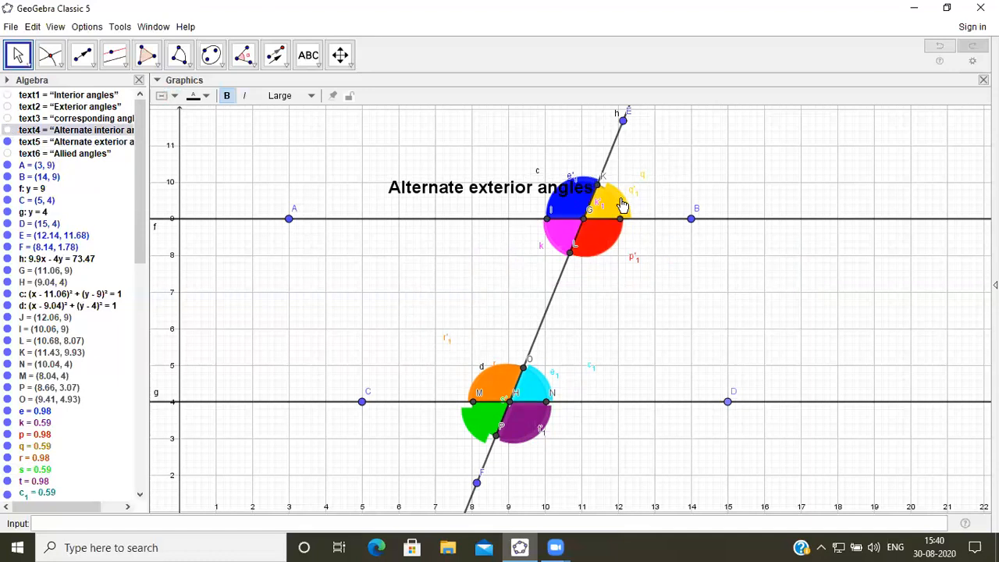
drag(621, 205, 664, 160)
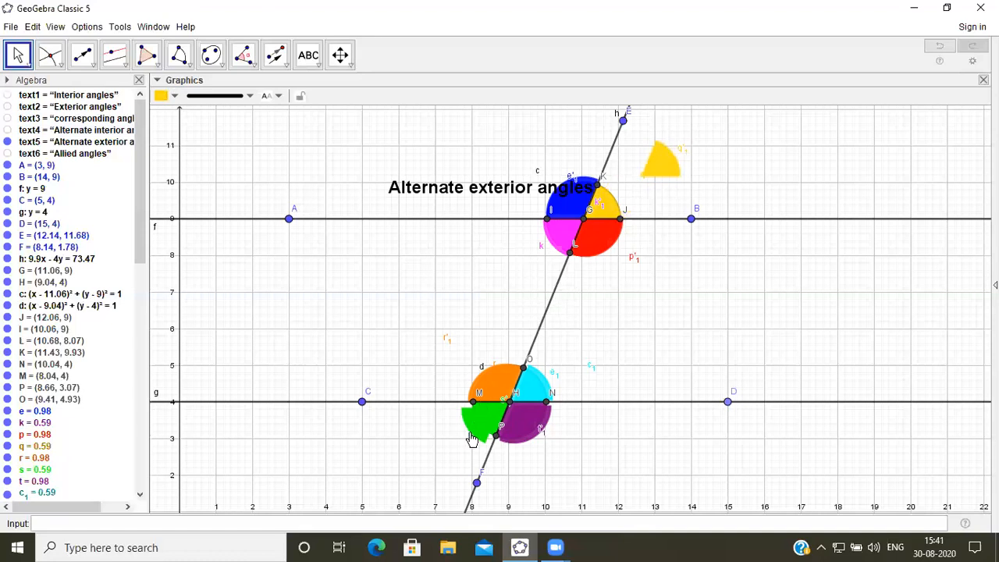
drag(471, 431, 426, 446)
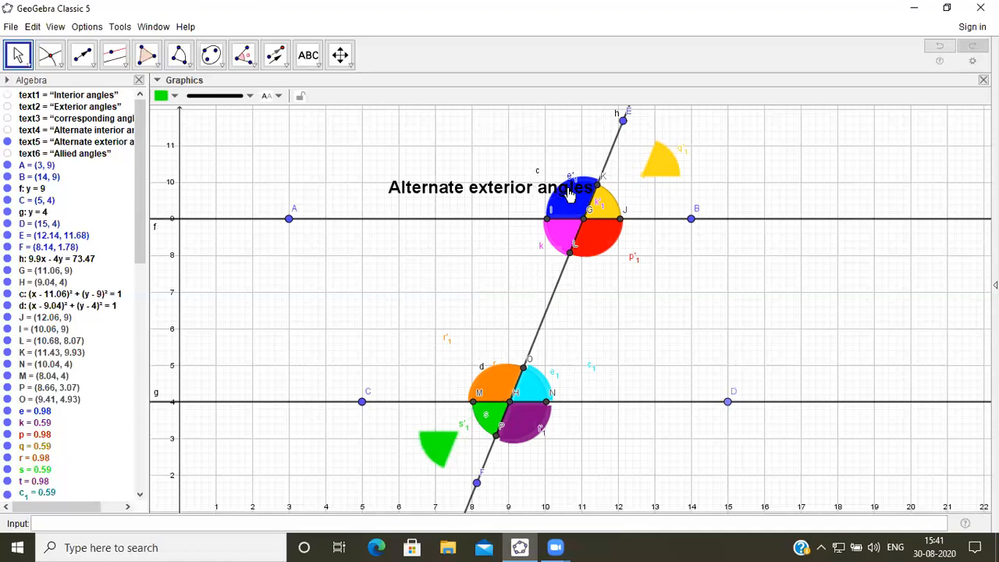
Move the "Alternate exterior angles" text clear of the blue sector and pull the blue copy above line f and the purple copy below line g
drag(568, 193, 471, 180)
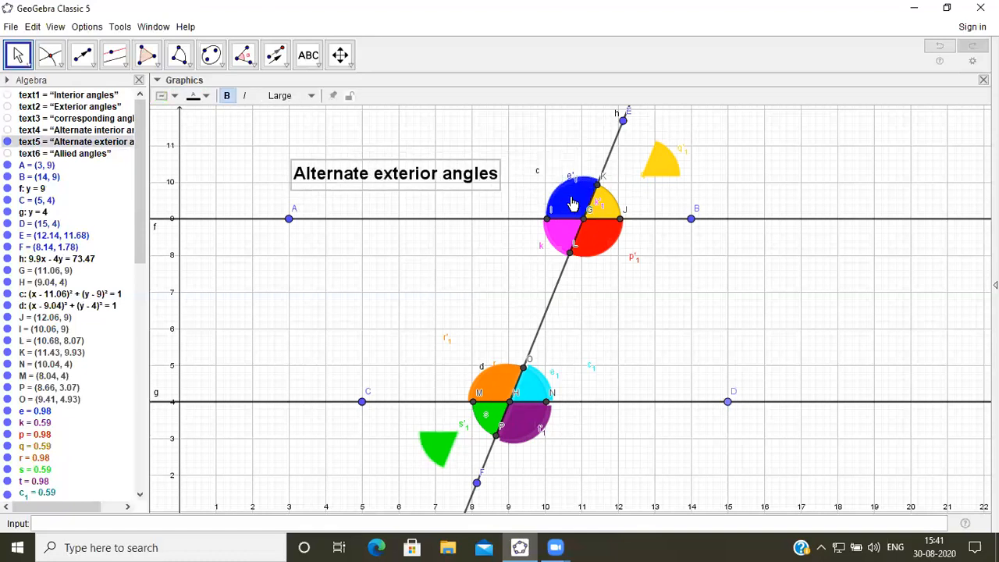
drag(571, 179, 546, 158)
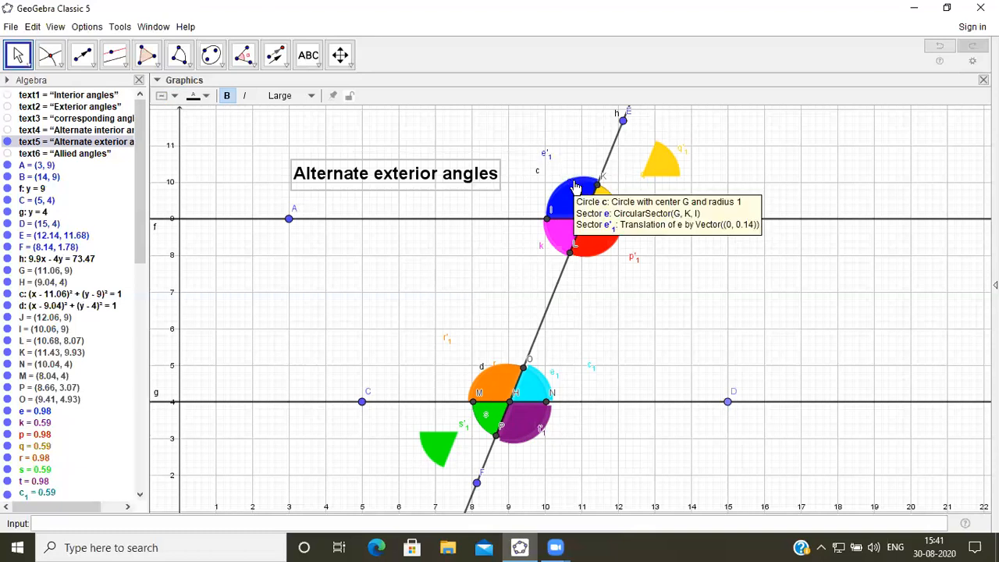
drag(565, 190, 531, 152)
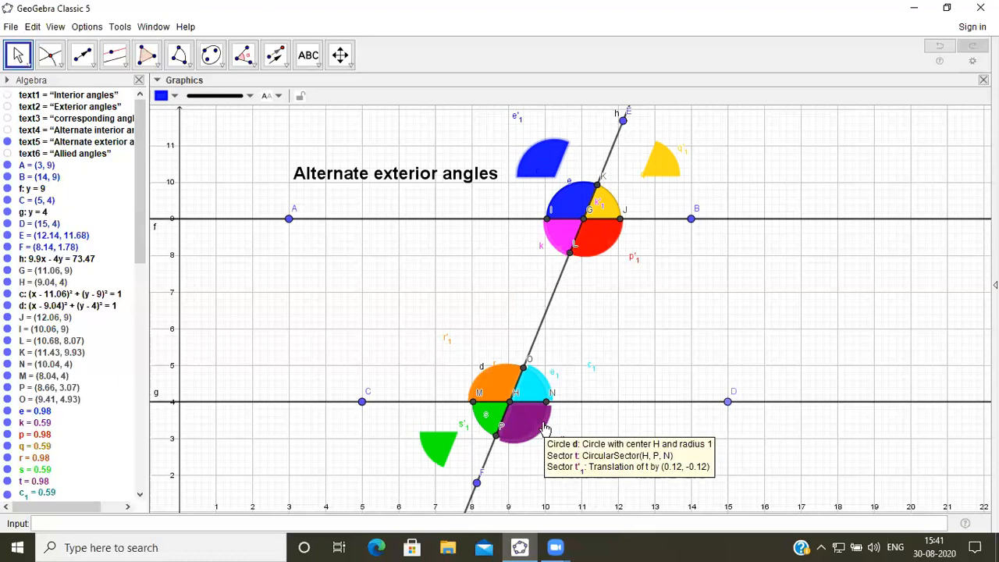
drag(547, 428, 595, 443)
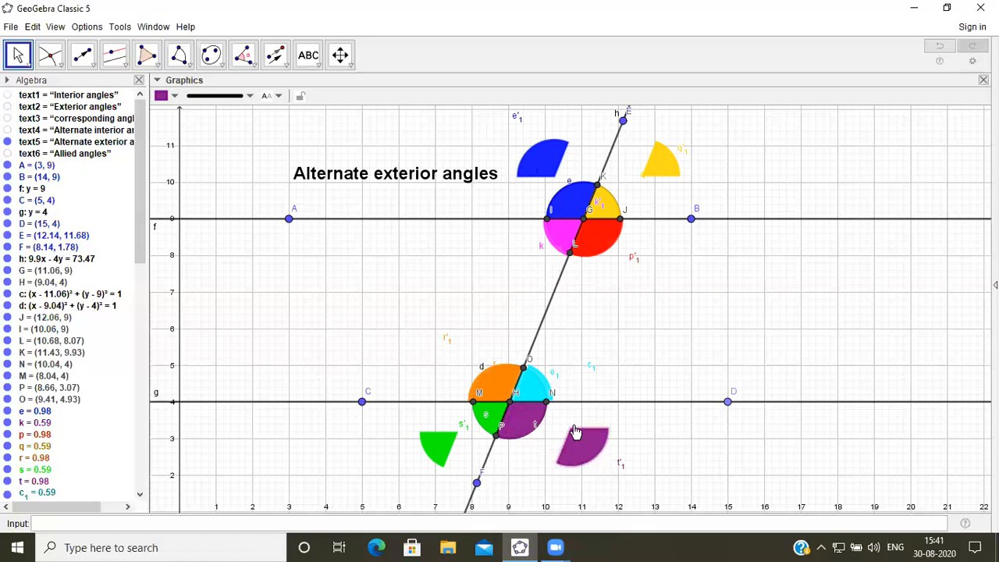
Replace the displayed text with "Allied angles" and return the blue, green, yellow and purple copies to their original sectors
click(7, 154)
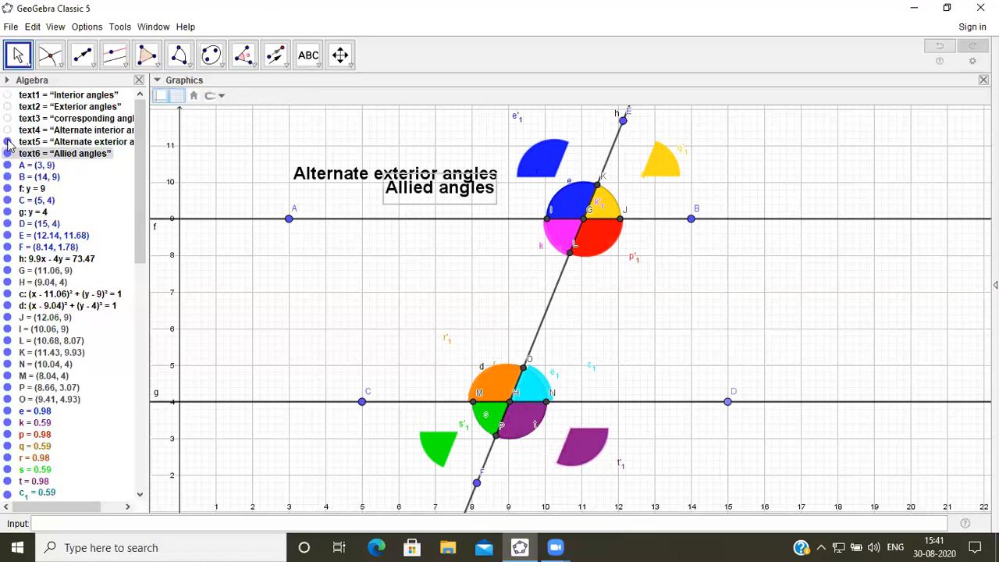
click(8, 141)
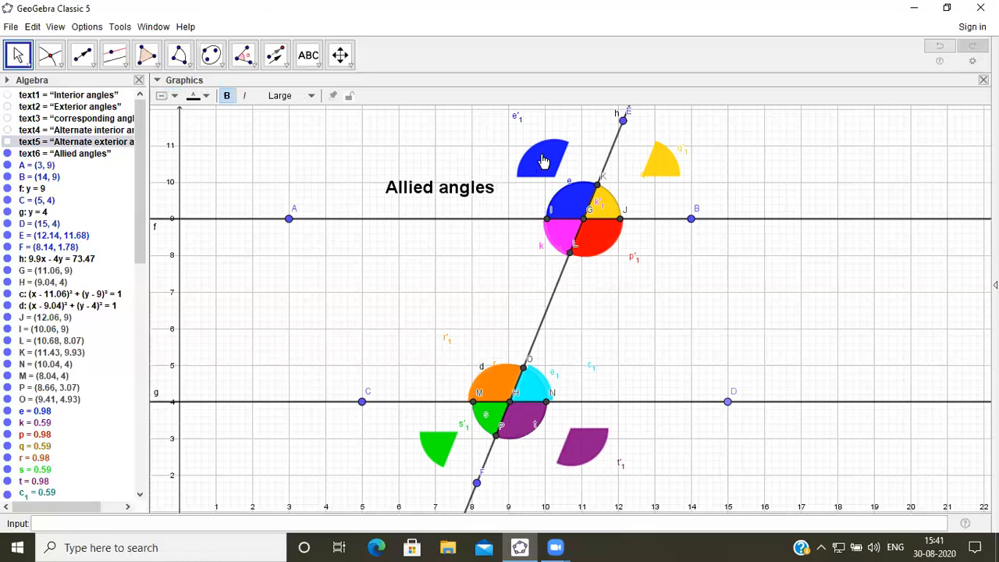
drag(546, 165, 570, 199)
drag(435, 454, 482, 419)
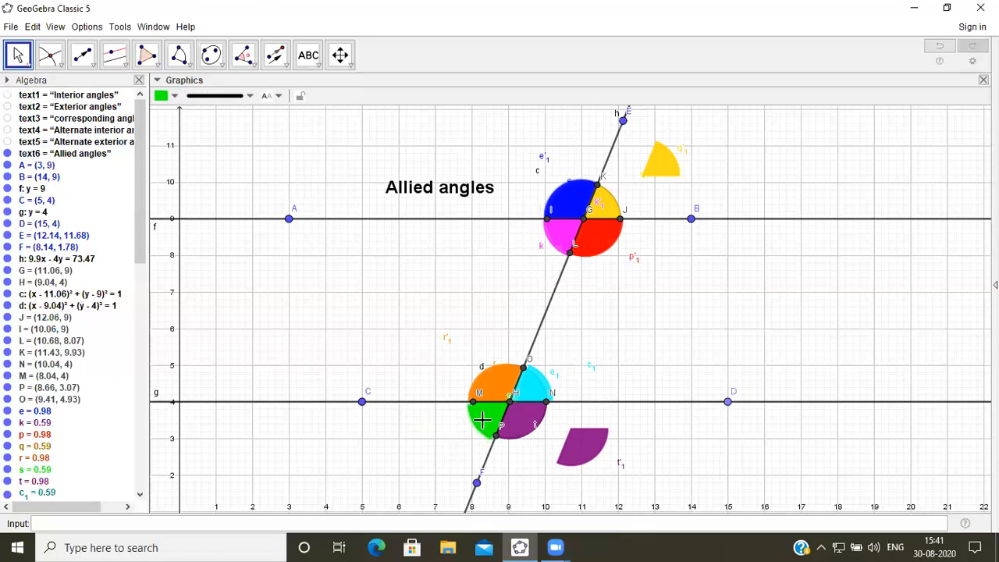
drag(668, 162, 610, 199)
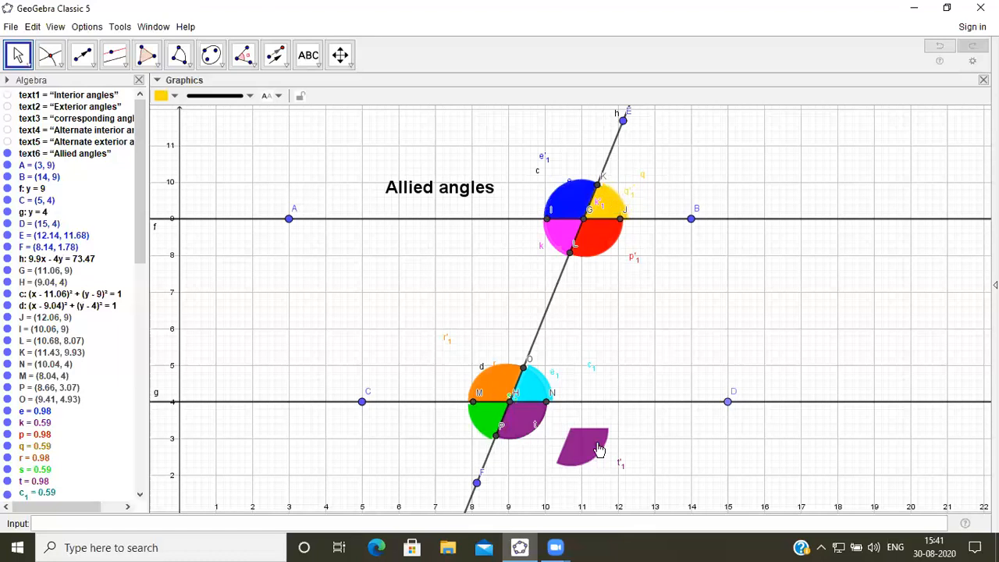
drag(584, 454, 525, 432)
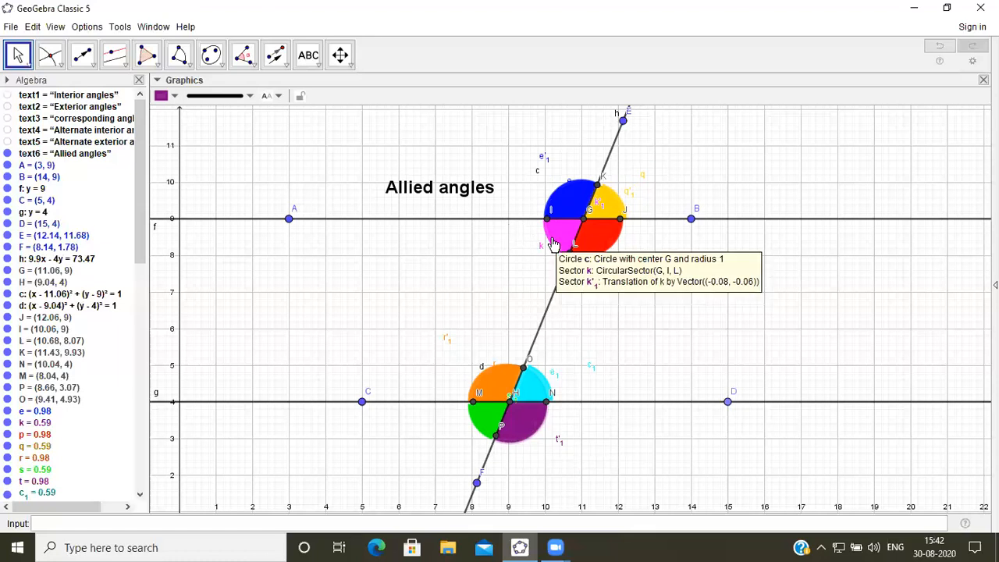
Join the orange and magenta copies into a semicircle between the lines, and the blue and green copies into one beside the sectors at G
drag(549, 243, 461, 263)
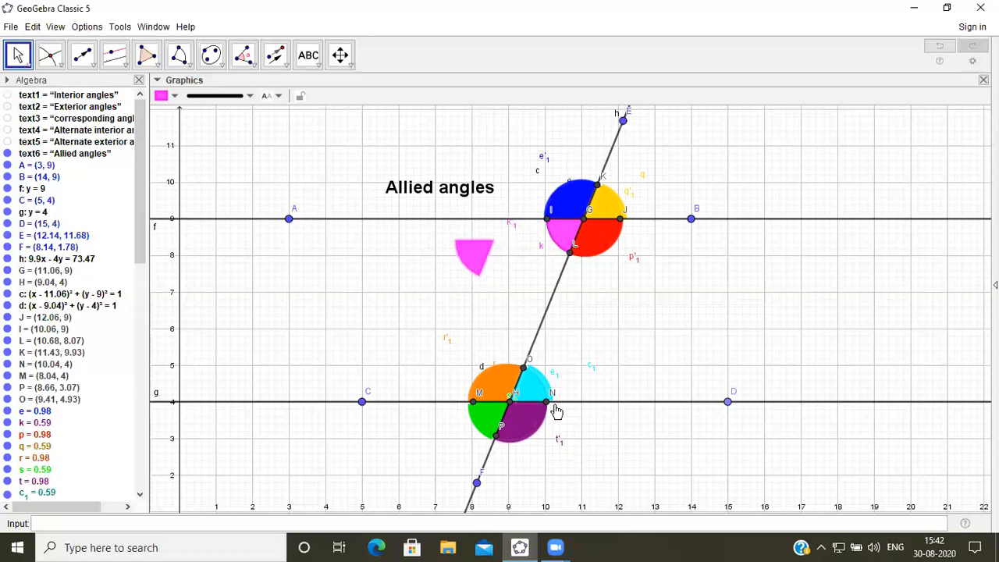
drag(485, 380, 407, 300)
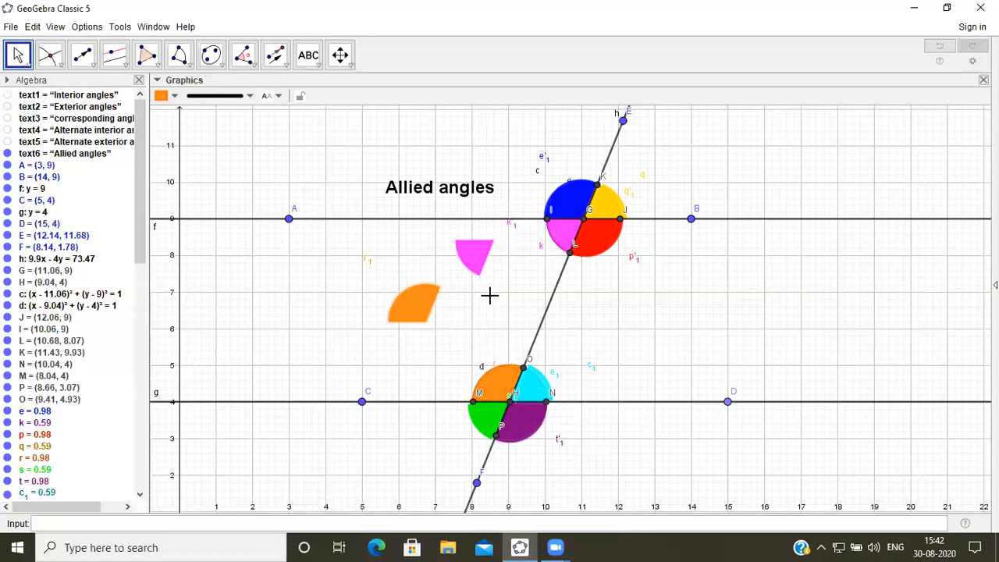
drag(464, 256, 395, 328)
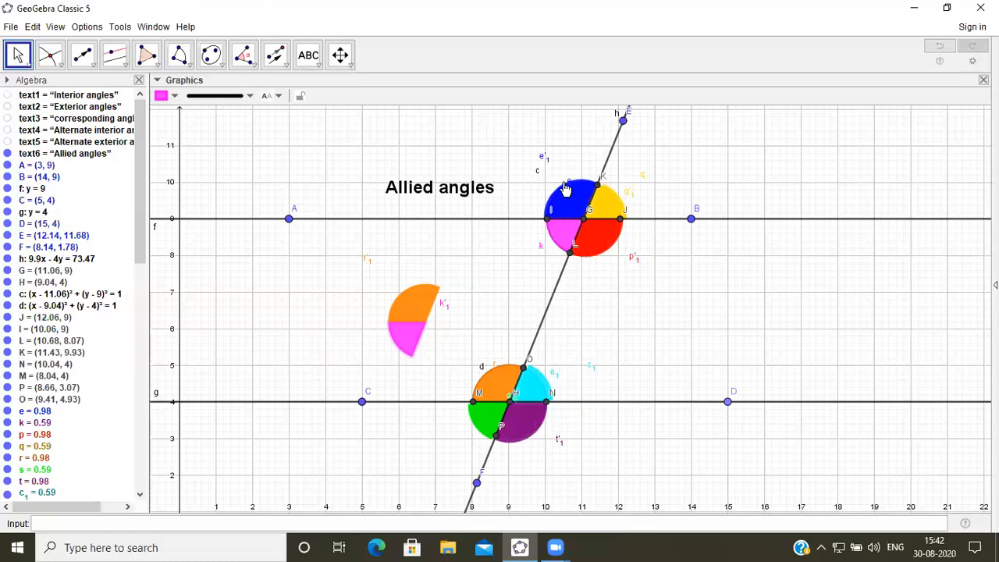
drag(564, 194, 529, 149)
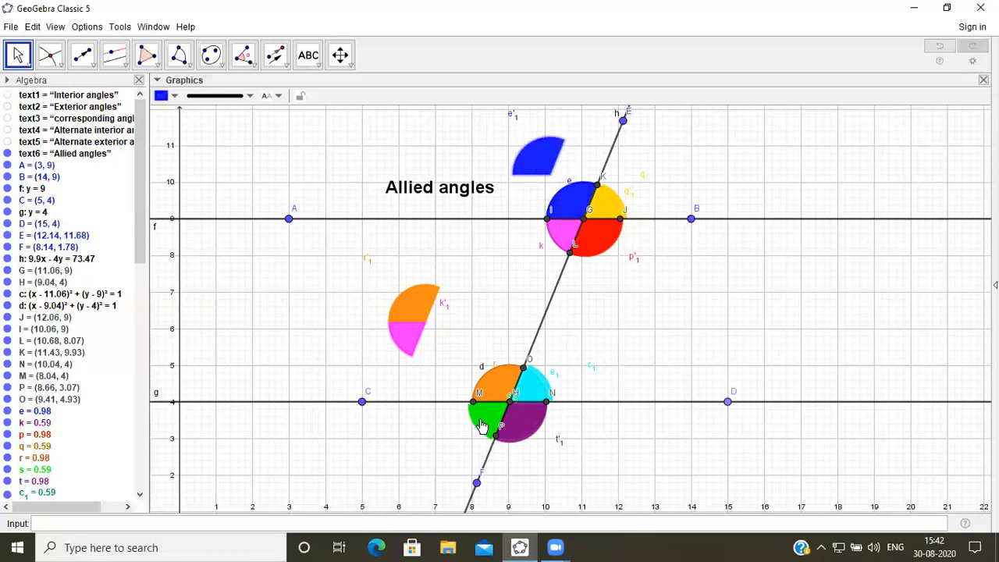
drag(474, 426, 517, 188)
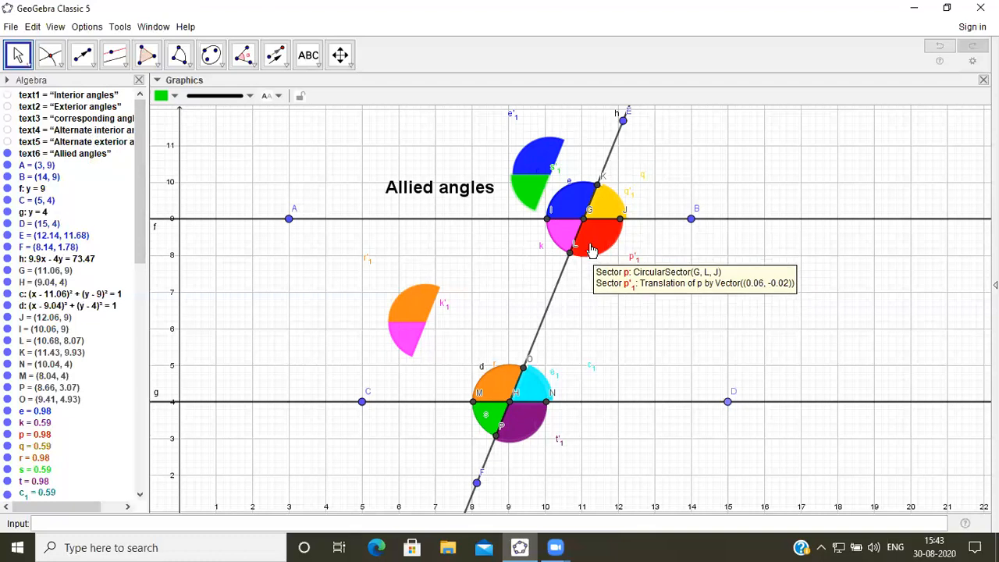
Pull the red copy out below line f and join the cyan copy to its straight edge to form a semicircle
drag(591, 250, 653, 282)
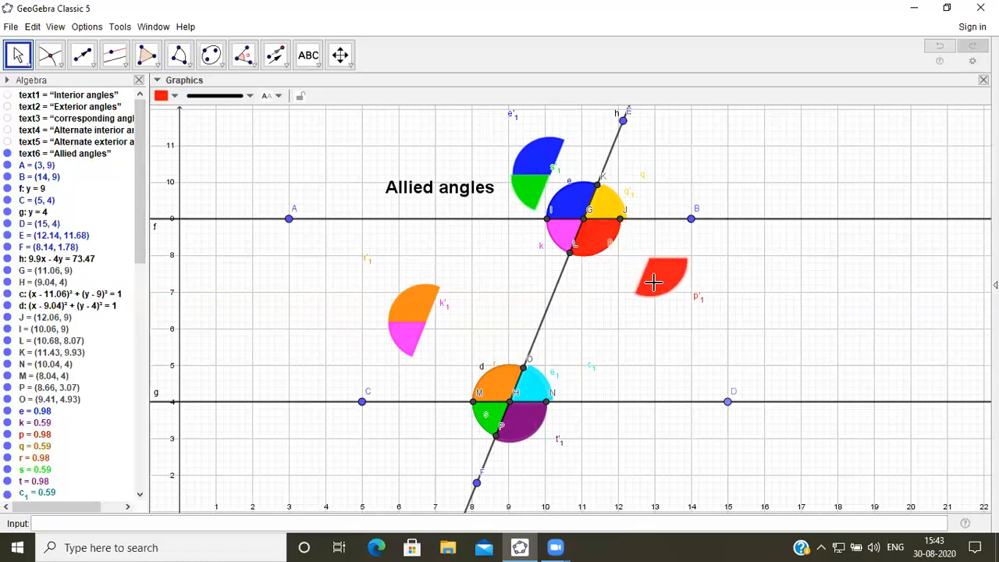
click(554, 377)
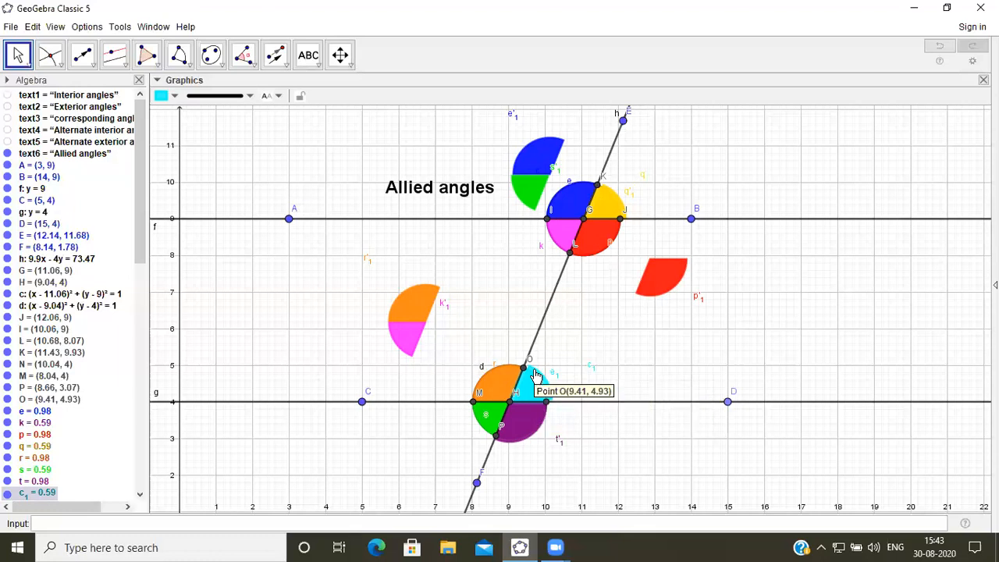
click(535, 376)
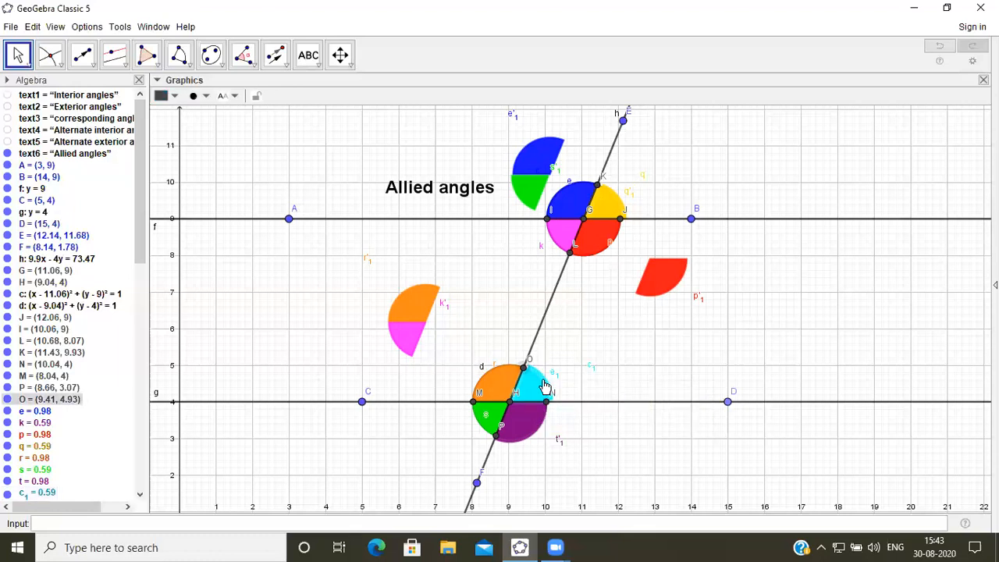
drag(544, 386, 675, 237)
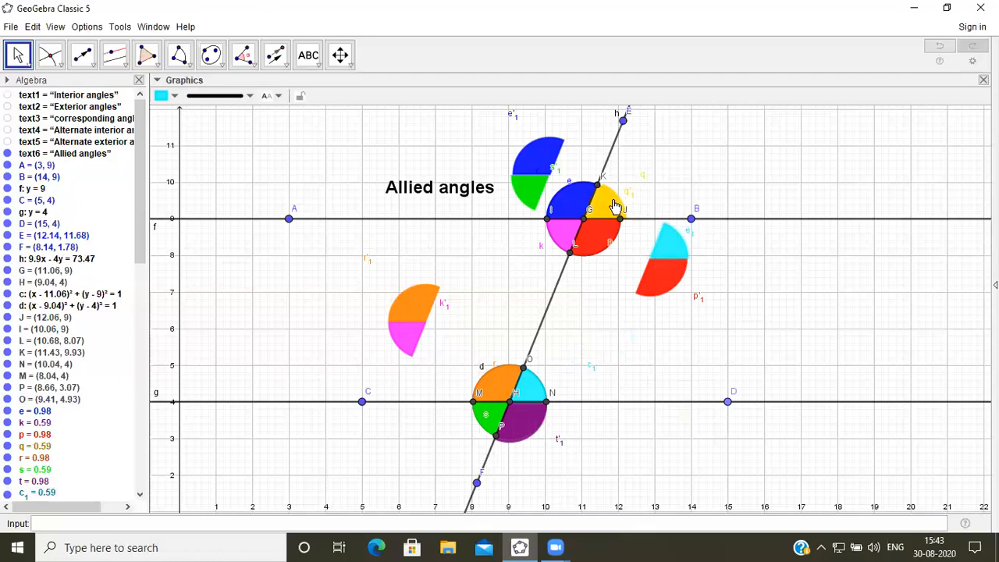
Move the yellow copy out below line f beyond point B and join the purple copy beneath it to form a semicircle
click(626, 201)
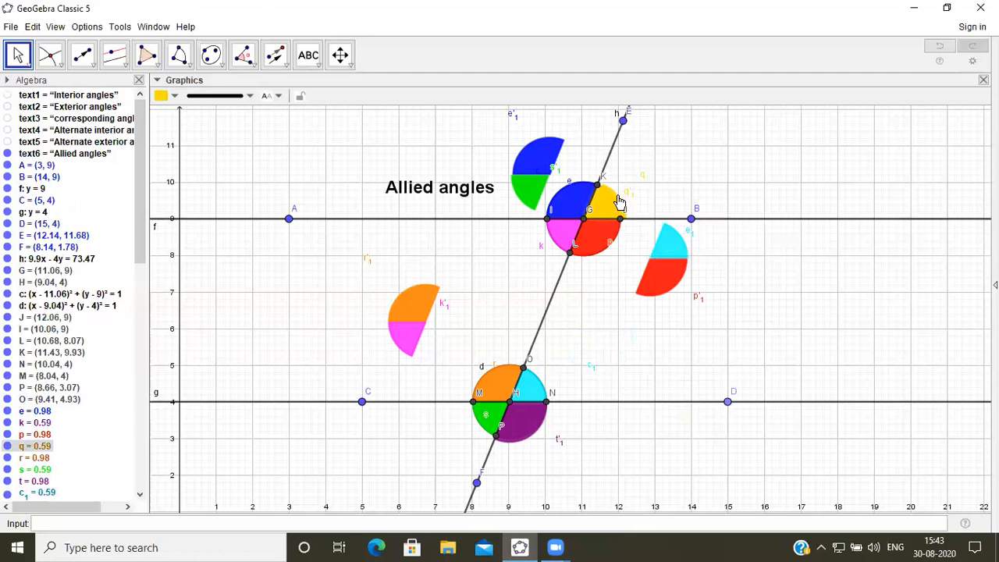
drag(632, 193, 778, 248)
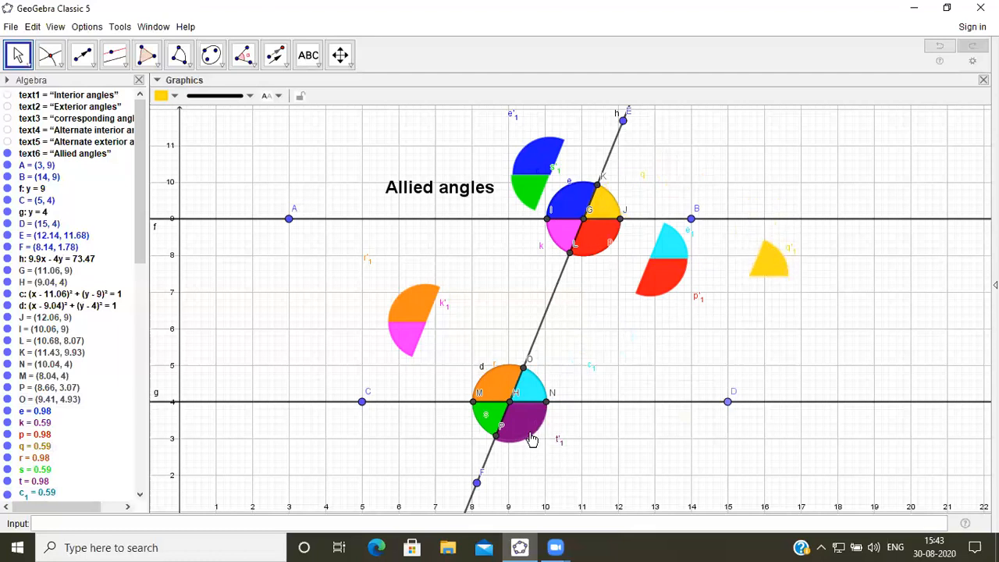
click(529, 435)
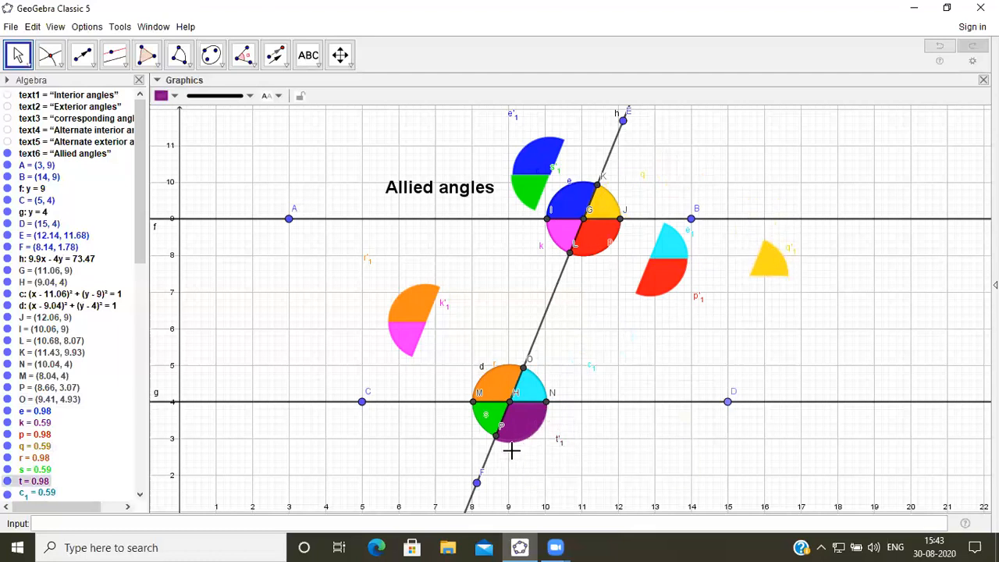
click(546, 415)
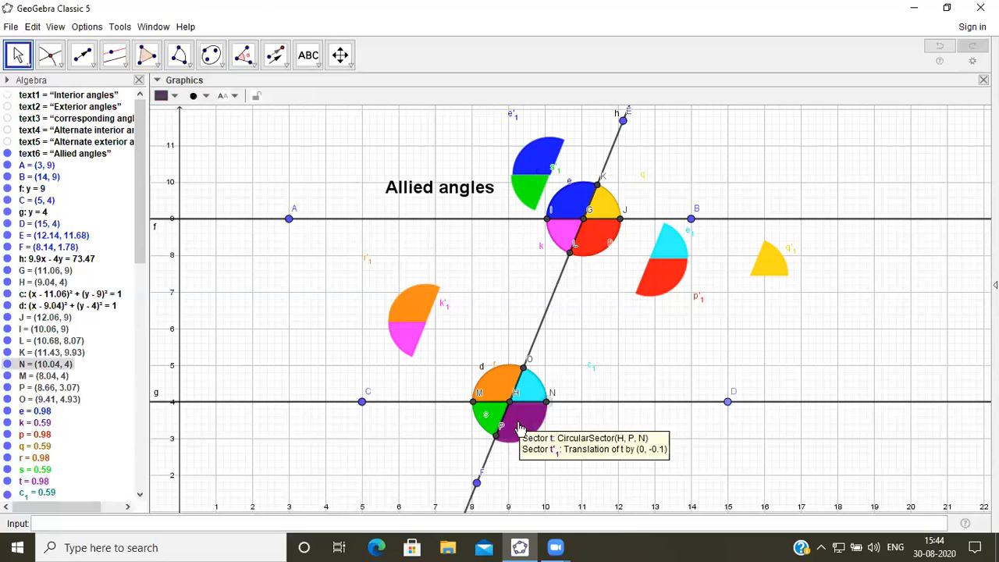
drag(519, 429, 758, 303)
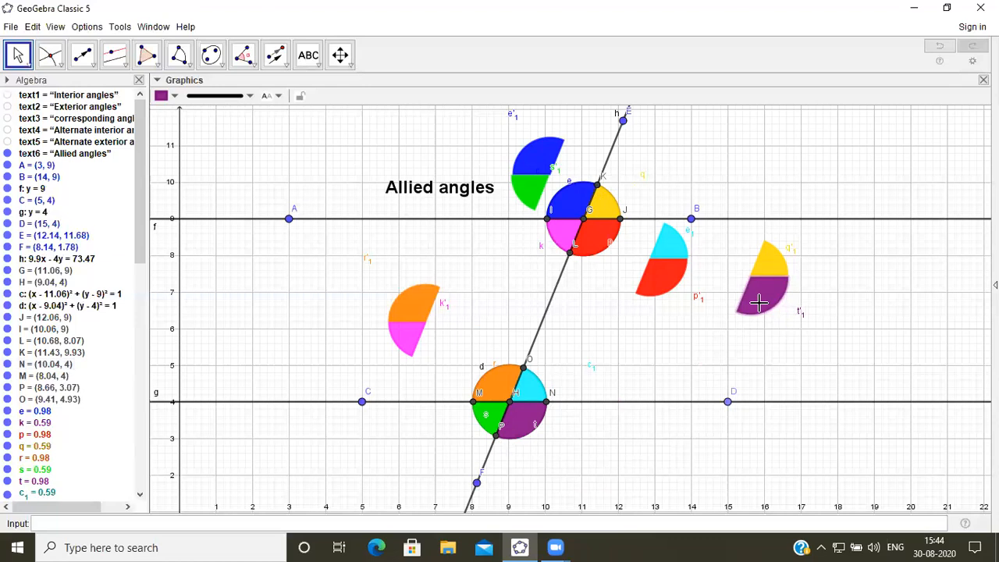